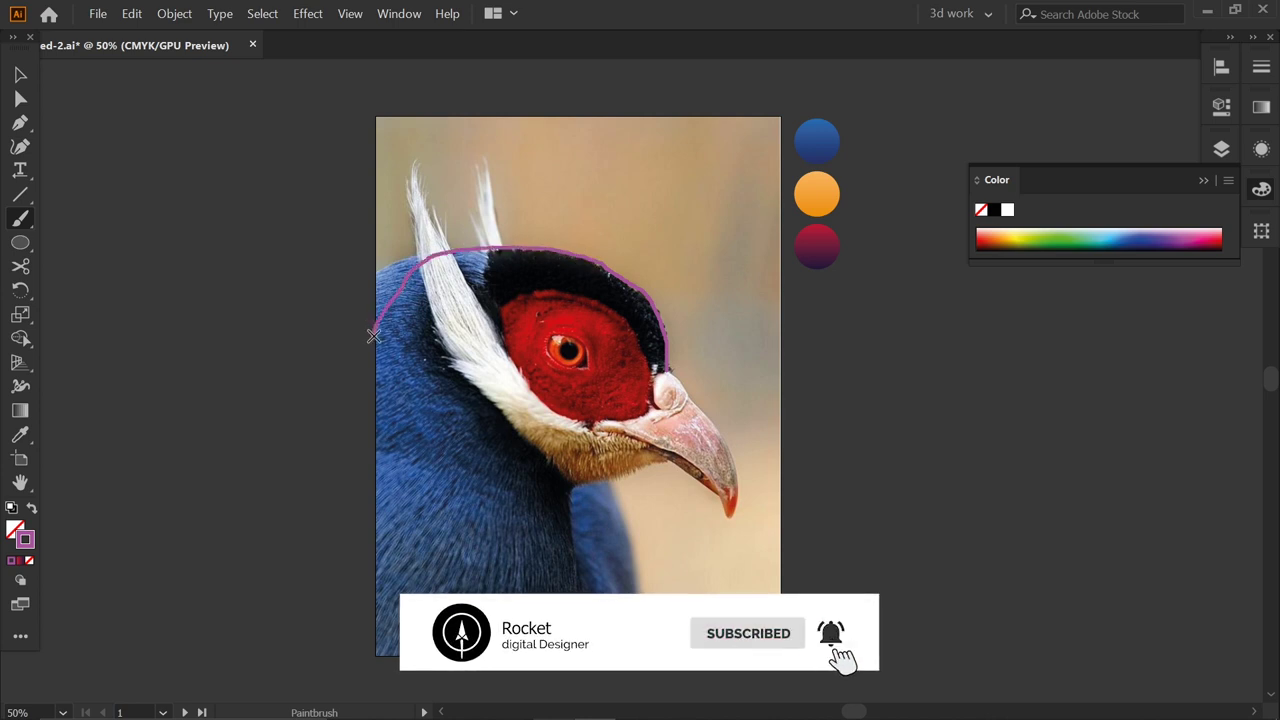
Trace the bird's head, neck bands, beak, eye patch and crest feathers over the photo with the Paintbrush, undoing poor strokes.
{"action": "mouse_move", "coordinate": [393, 470]}
{"action": "left_mouse_down"}
{"action": "mouse_move", "coordinate": [432, 534]}
{"action": "mouse_move", "coordinate": [493, 580]}
{"action": "left_mouse_up"}
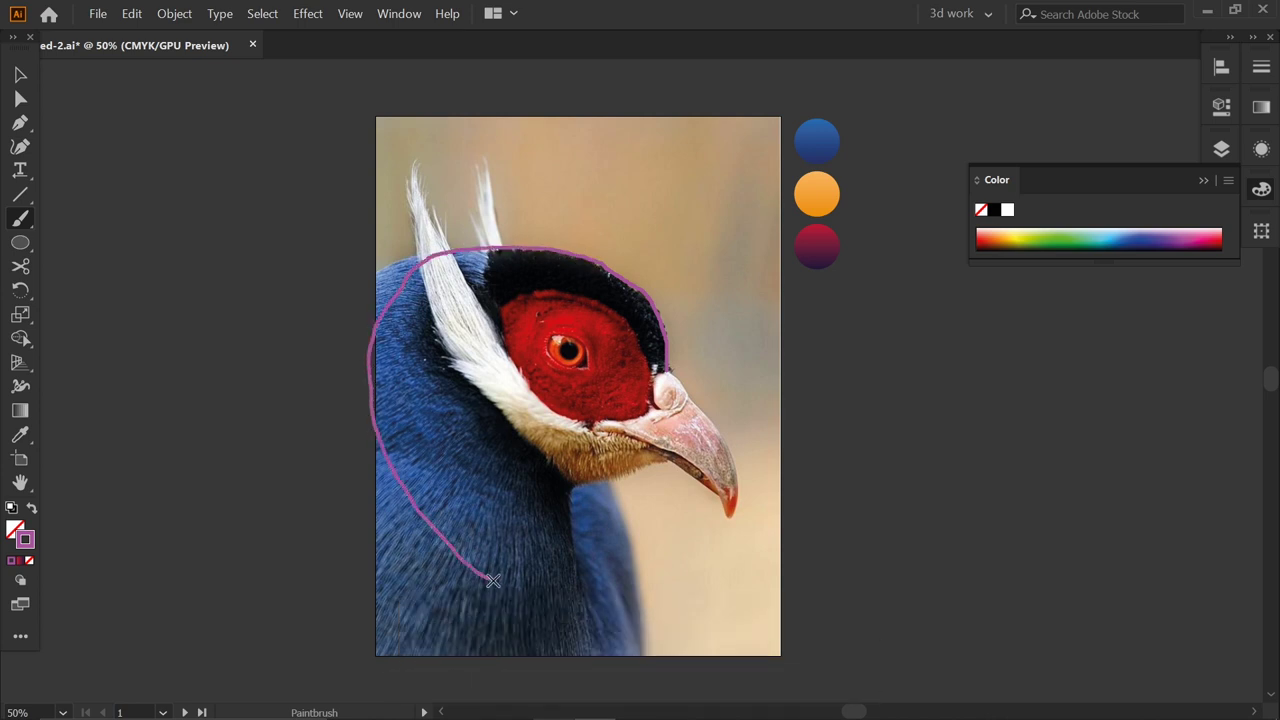
{"action": "left_click_drag", "start_coordinate": [585, 594], "coordinate": [586, 593]}
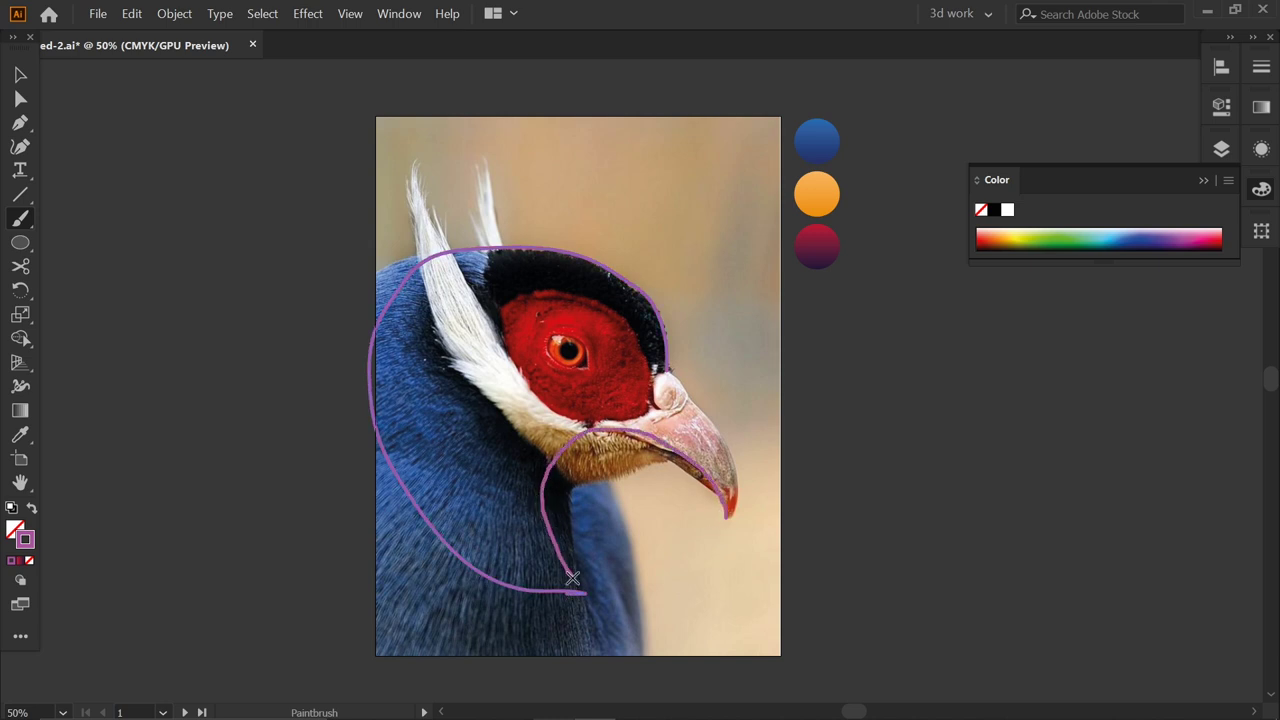
{"action": "key", "text": "ctrl+z"}
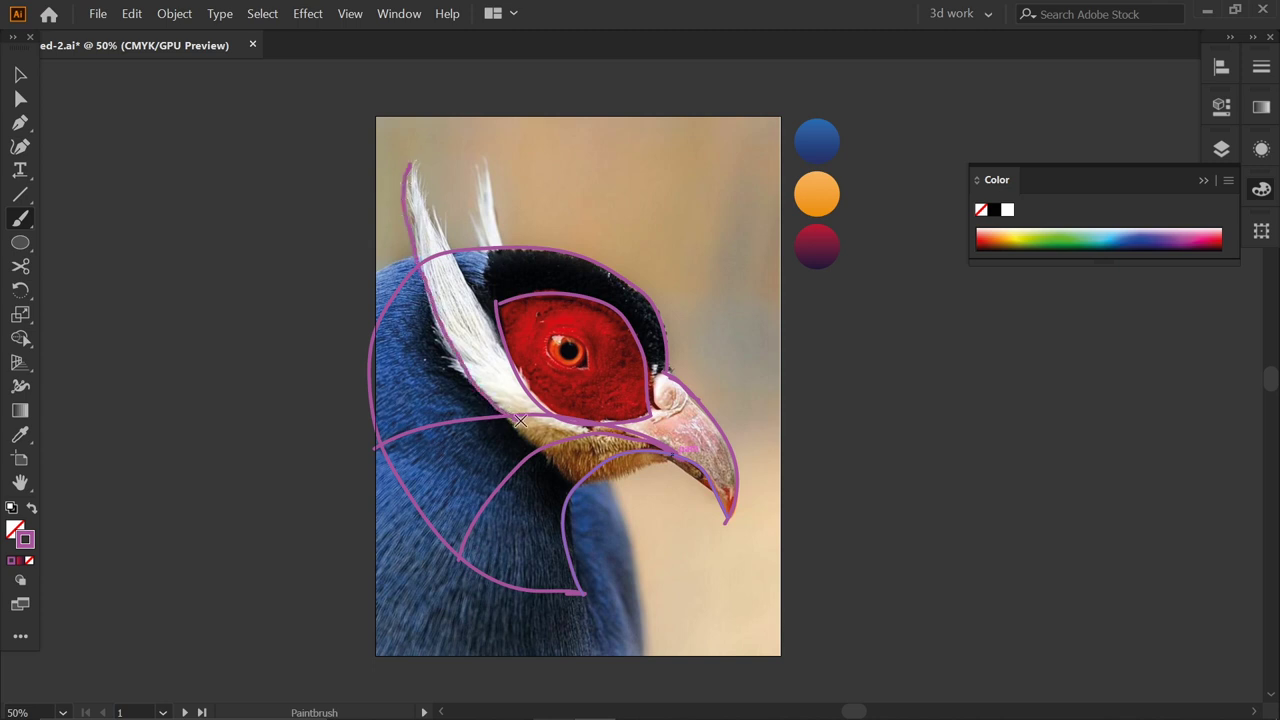
{"action": "key", "text": "ctrl+z"}
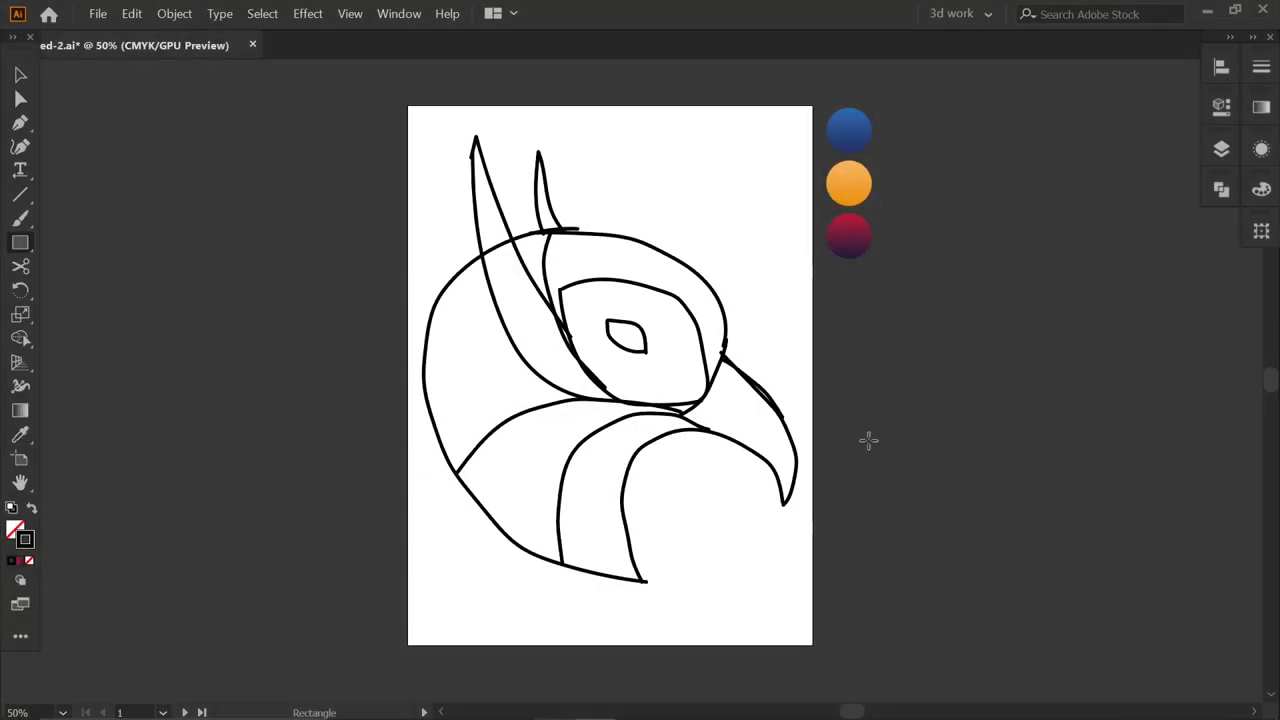
Draw a small unfilled square in the empty area beside the artboard and give it a white stroke.
{"action": "left_click_drag", "start_coordinate": [937, 430], "coordinate": [408, 437]}
{"action": "left_click_drag", "start_coordinate": [745, 371], "coordinate": [790, 415]}
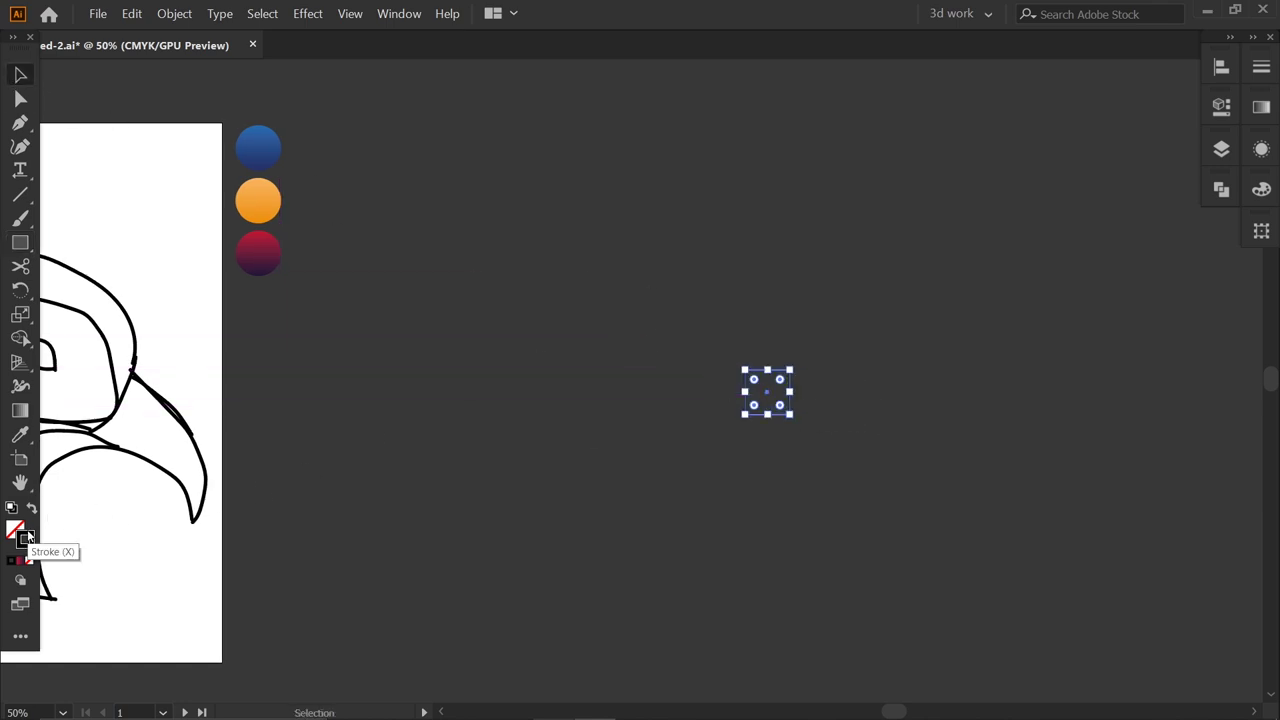
{"action": "double_click", "coordinate": [28, 537]}
{"action": "left_click_drag", "start_coordinate": [762, 244], "coordinate": [705, 170]}
{"action": "left_click", "coordinate": [1152, 190]}
{"action": "left_click", "coordinate": [794, 203]}
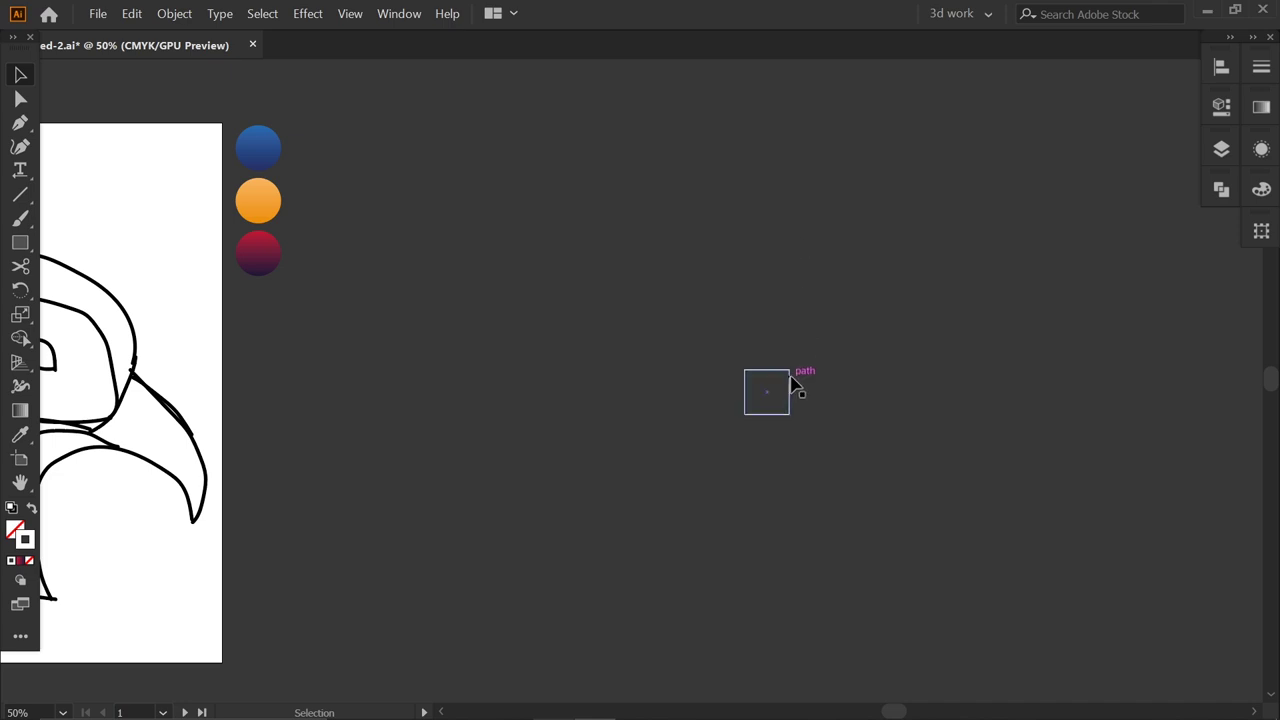
Start a Fibonacci layout by adding adjoining copies of the square: one equal, one doubled below, and one tripled alongside.
{"action": "left_click_drag", "start_coordinate": [792, 383], "coordinate": [744, 503]}
{"action": "key", "text": "ctrl+z"}
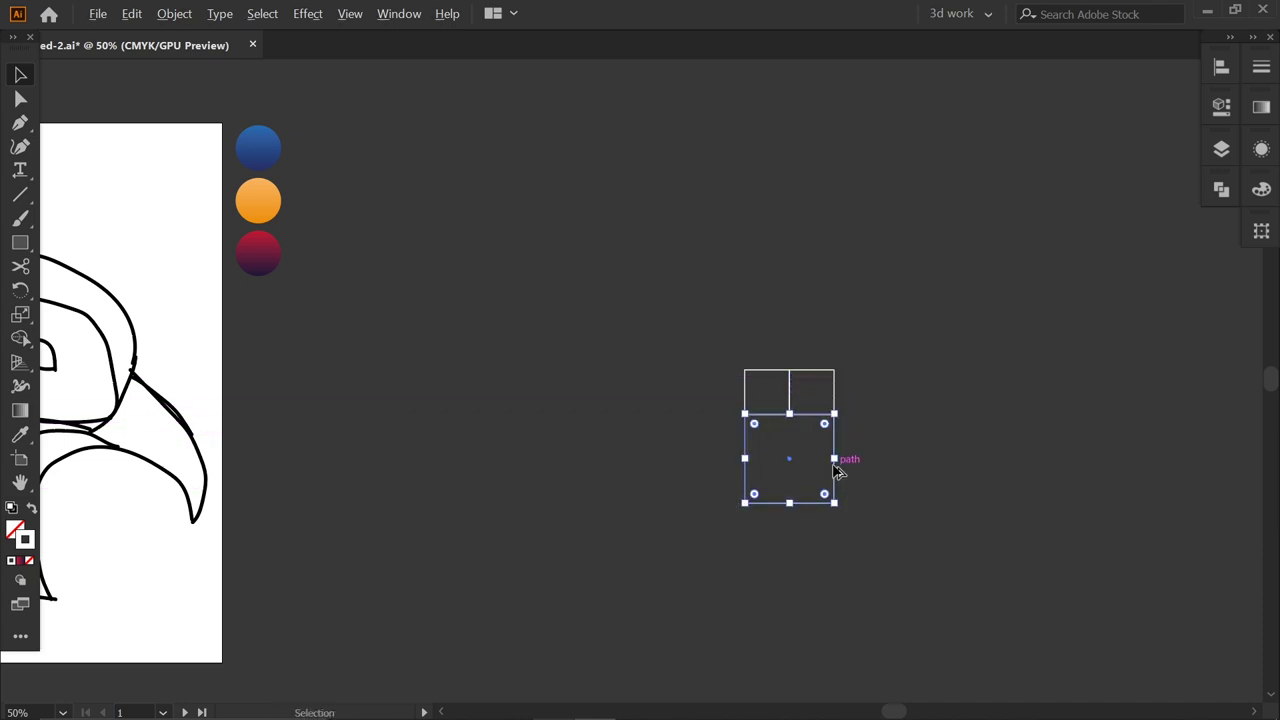
{"action": "left_click_drag", "start_coordinate": [840, 460], "coordinate": [922, 468]}
{"action": "left_click_drag", "start_coordinate": [913, 414], "coordinate": [968, 369]}
Extend the Fibonacci layout with a five-times square above and an eight-times square to its left.
{"action": "left_click_drag", "start_coordinate": [969, 469], "coordinate": [957, 336]}
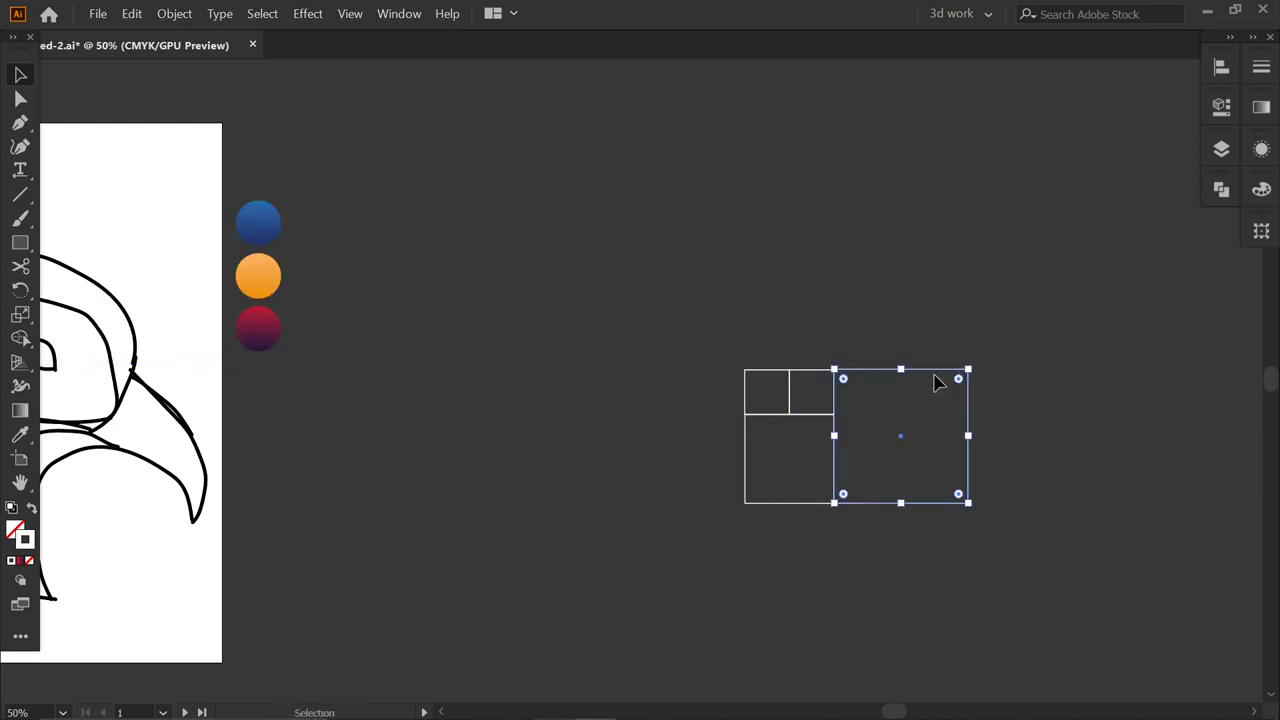
{"action": "left_click_drag", "start_coordinate": [930, 369], "coordinate": [920, 242]}
{"action": "left_click_drag", "start_coordinate": [834, 231], "coordinate": [718, 148]}
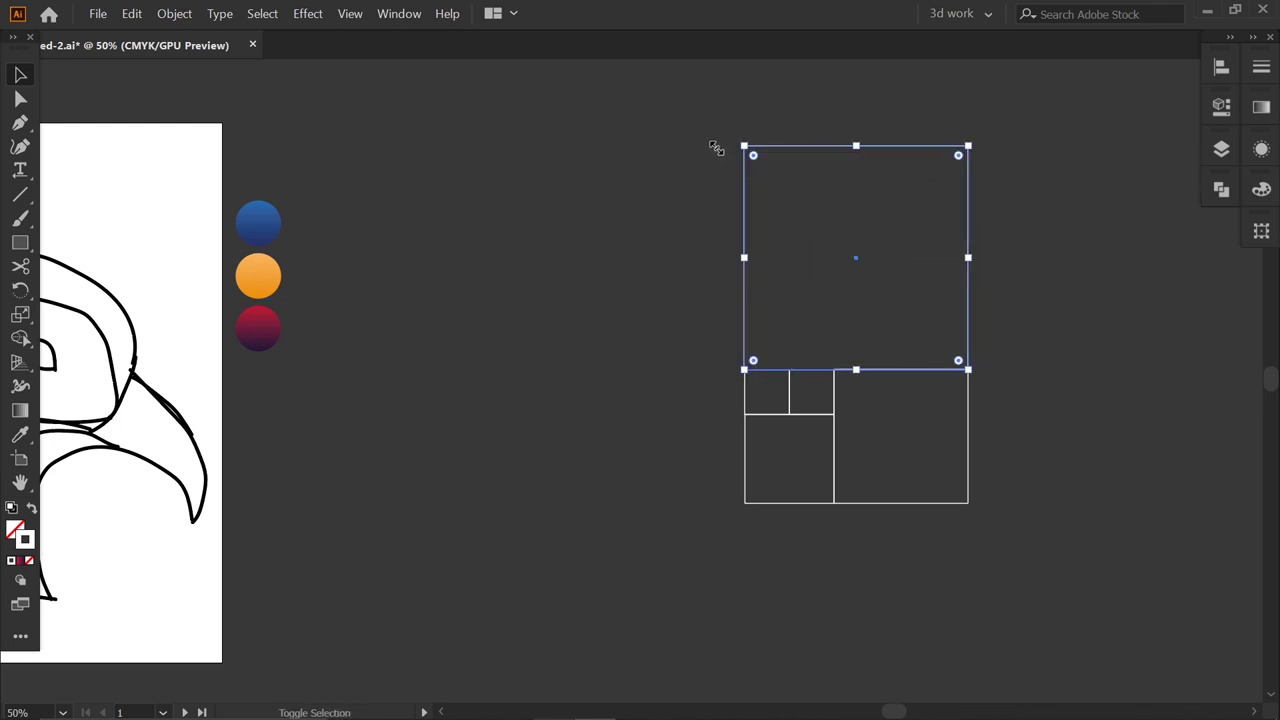
{"action": "left_click_drag", "start_coordinate": [968, 213], "coordinate": [745, 214]}
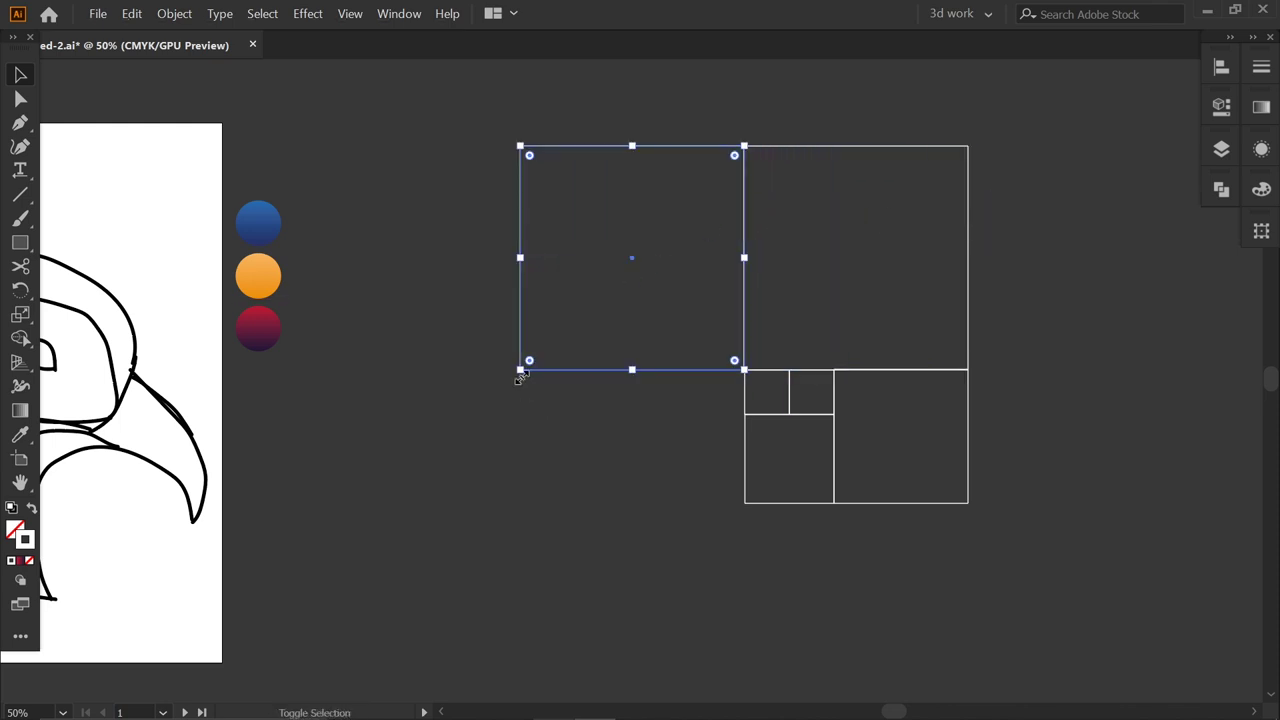
{"action": "left_click_drag", "start_coordinate": [520, 370], "coordinate": [386, 552]}
{"action": "left_click", "coordinate": [666, 545]}
Move the three gradient colour circles up alongside the artboard's edge.
{"action": "left_click", "coordinate": [263, 270]}
{"action": "left_click", "coordinate": [306, 171]}
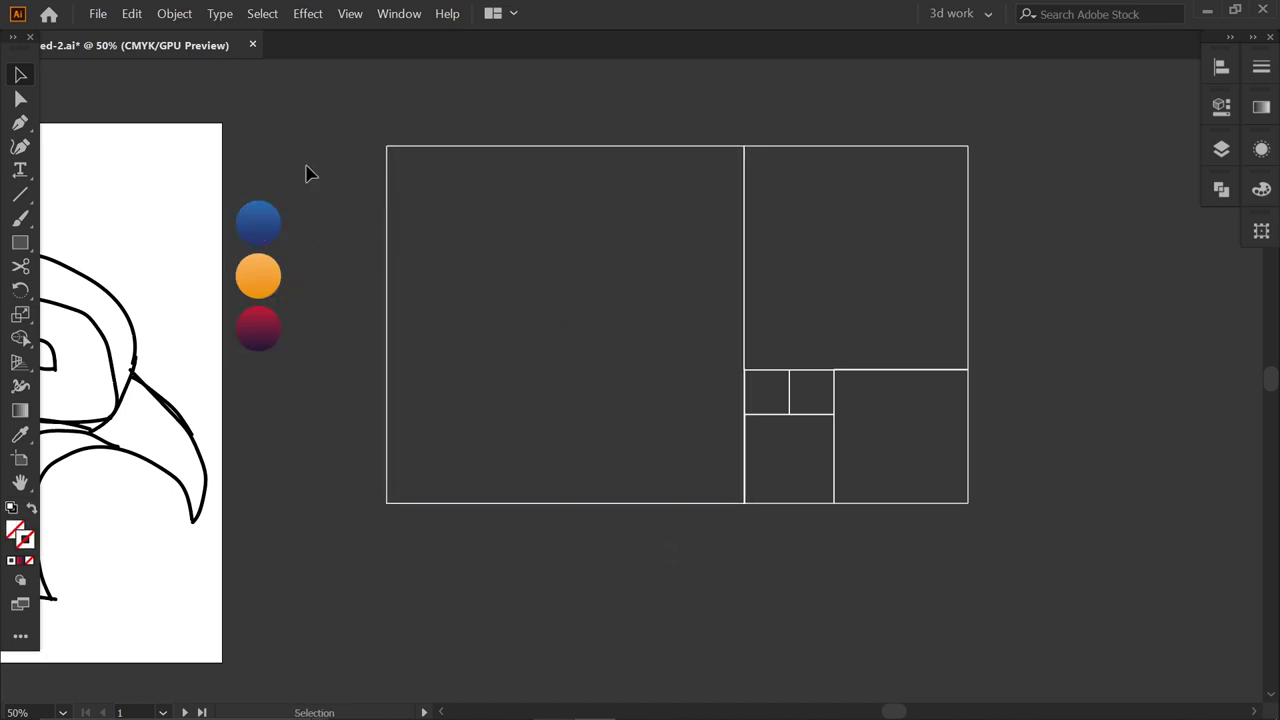
{"action": "left_click_drag", "start_coordinate": [269, 286], "coordinate": [276, 217]}
{"action": "left_click", "coordinate": [331, 214]}
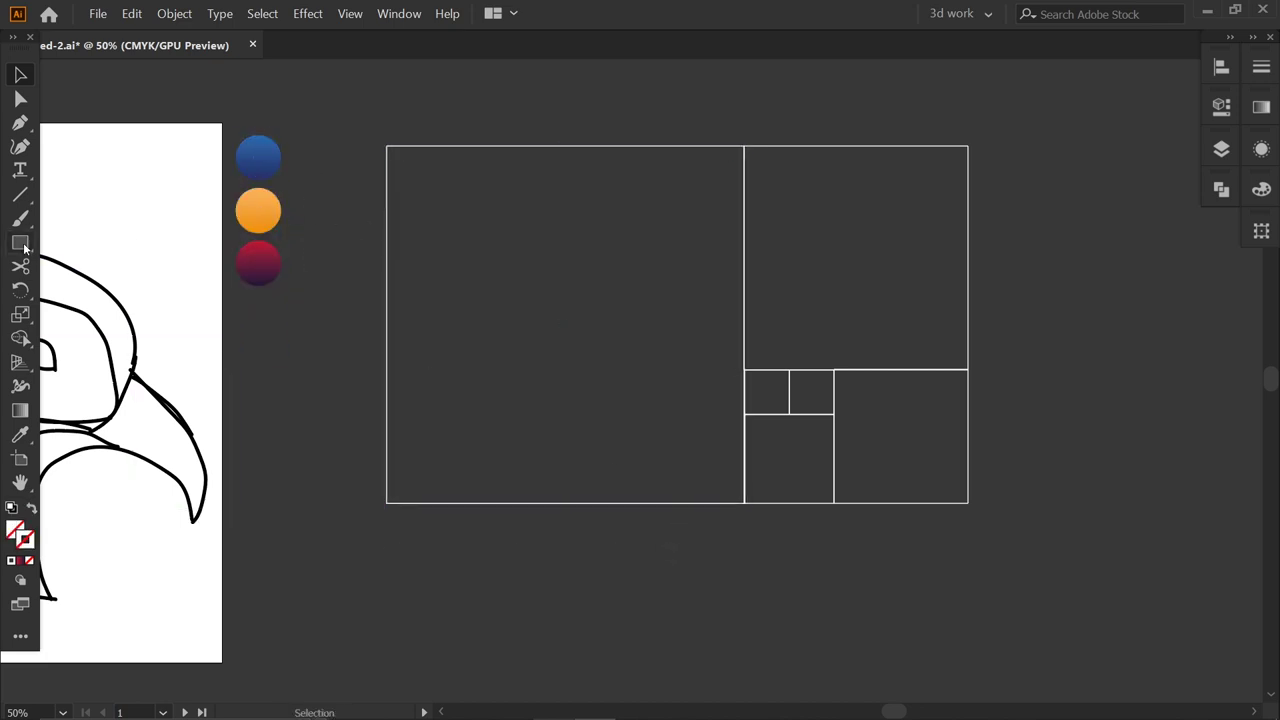
Draw a circle with the Ellipse tool inside each Fibonacci square size, using only one of the two smallest squares.
{"action": "left_click_drag", "start_coordinate": [20, 242], "coordinate": [110, 289]}
{"action": "left_click_drag", "start_coordinate": [968, 146], "coordinate": [745, 355]}
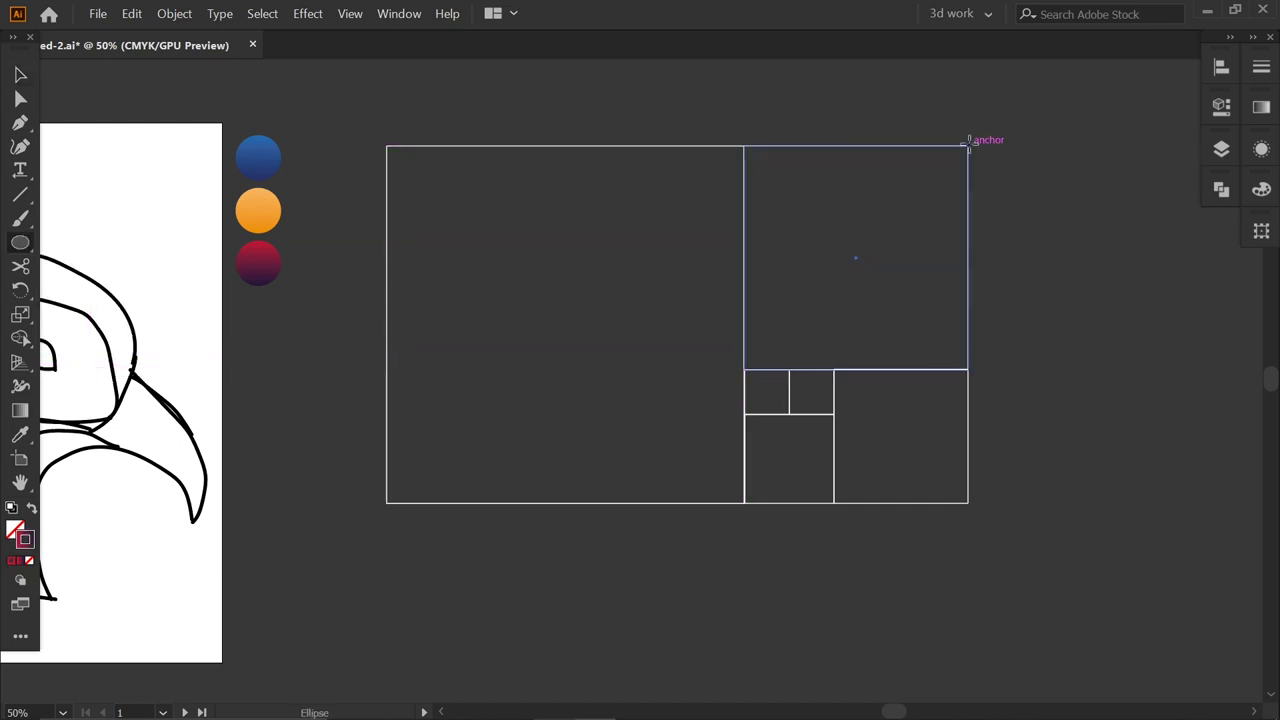
{"action": "mouse_move", "coordinate": [968, 140]}
{"action": "left_mouse_down"}
{"action": "mouse_move", "coordinate": [777, 323]}
{"action": "mouse_move", "coordinate": [744, 369]}
{"action": "mouse_move", "coordinate": [766, 380]}
{"action": "mouse_move", "coordinate": [744, 414]}
{"action": "left_mouse_up"}
{"action": "left_click_drag", "start_coordinate": [834, 414], "coordinate": [744, 503]}
{"action": "left_click_drag", "start_coordinate": [968, 369], "coordinate": [834, 503]}
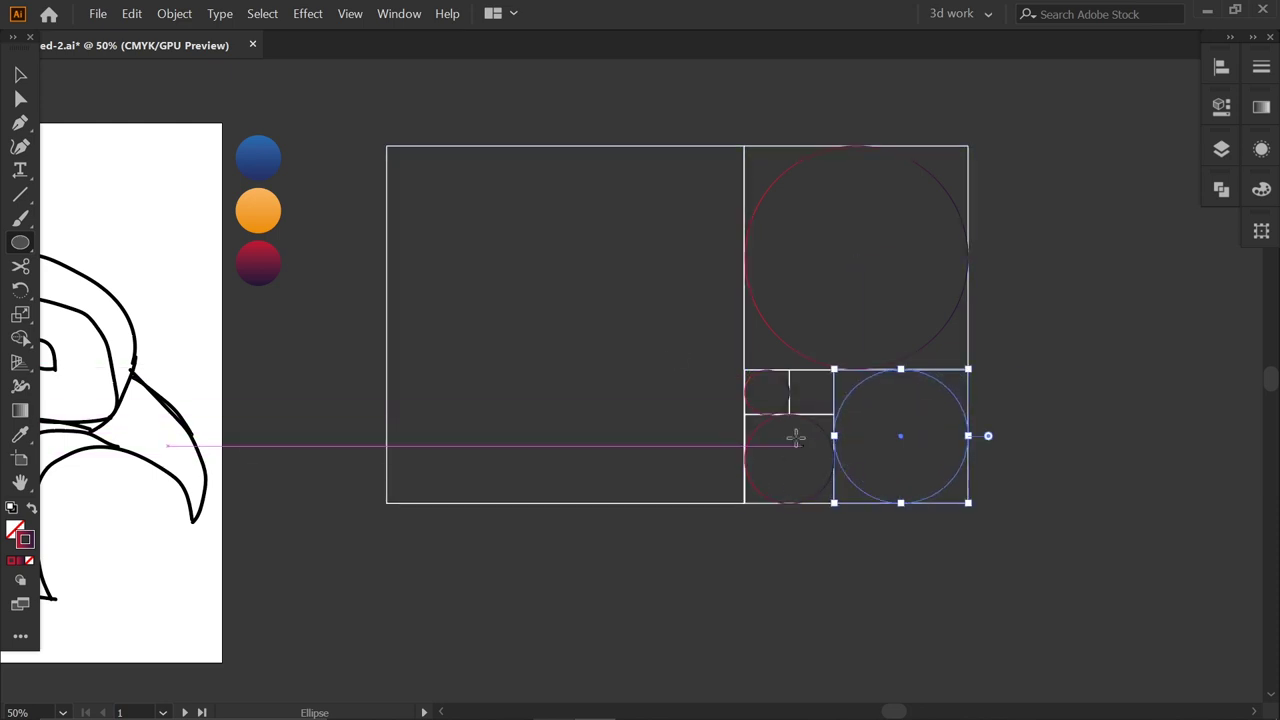
{"action": "left_click_drag", "start_coordinate": [744, 146], "coordinate": [388, 440]}
{"action": "key", "text": "v"}
Delete all the Fibonacci construction squares, keeping only the five circles.
{"action": "left_click", "coordinate": [709, 177]}
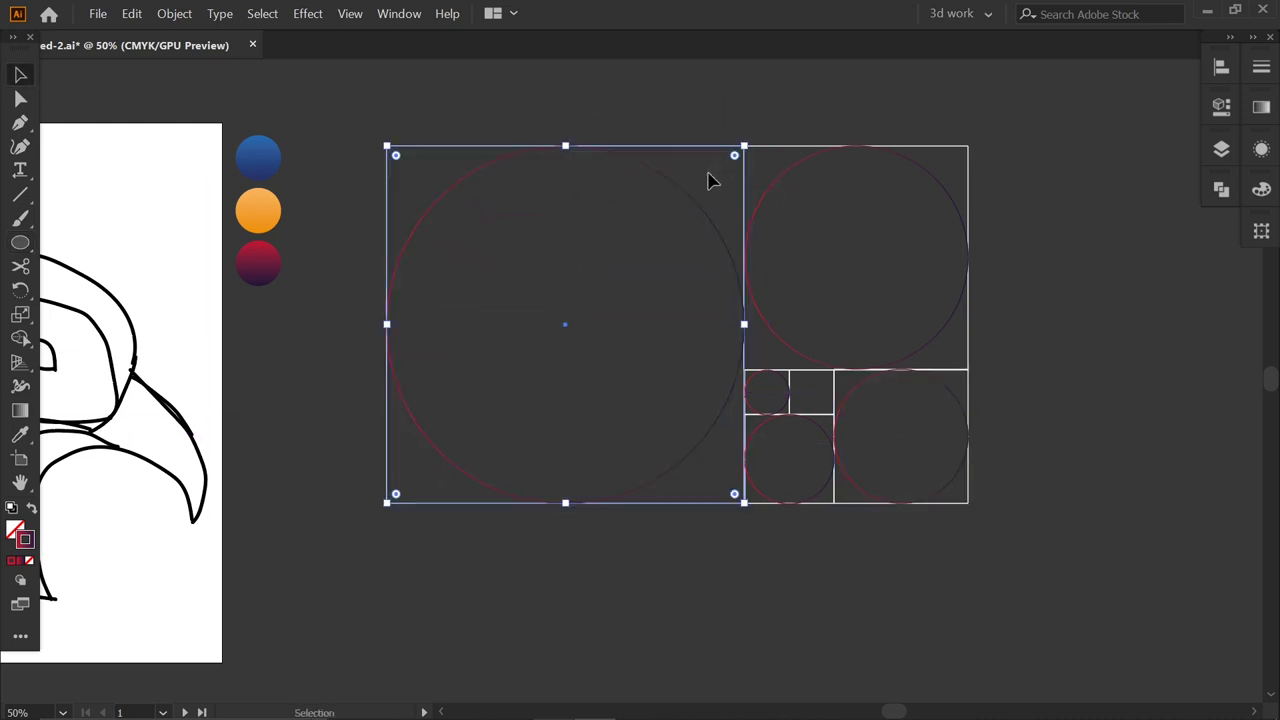
{"action": "key", "text": "Delete"}
{"action": "left_click", "coordinate": [768, 160]}
{"action": "key", "text": "Delete"}
{"action": "left_click", "coordinate": [786, 380]}
{"action": "key", "text": "Delete"}
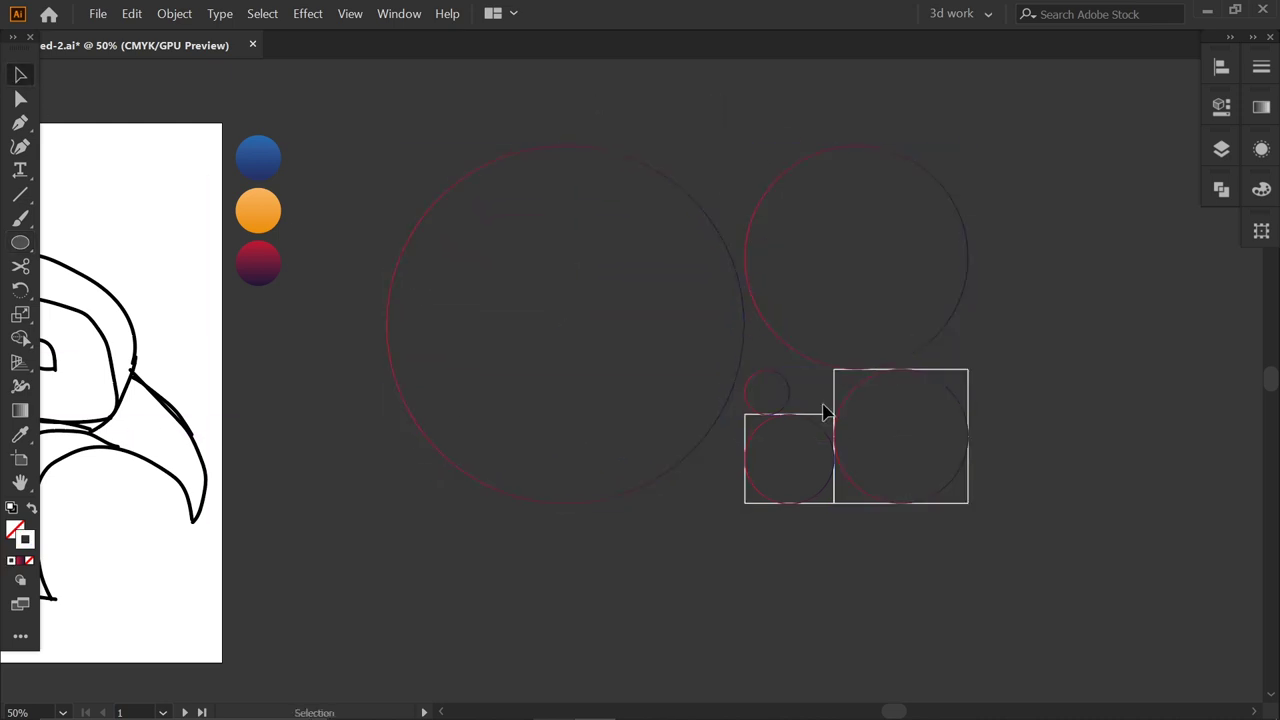
{"action": "left_click", "coordinate": [823, 414]}
{"action": "key", "text": "Delete"}
{"action": "left_click", "coordinate": [914, 370]}
{"action": "key", "text": "Delete"}
Select the five circles and set their stroke colour to red FF0000.
{"action": "key", "text": "ctrl+a"}
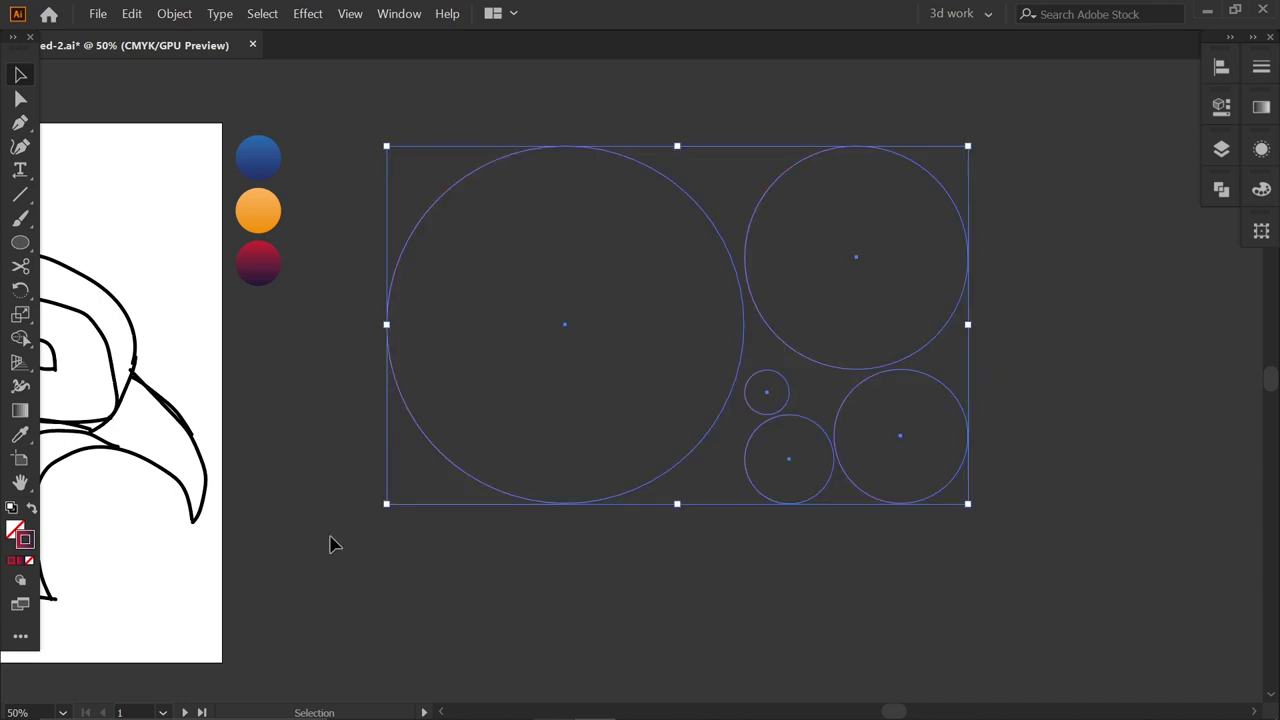
{"action": "double_click", "coordinate": [32, 543]}
{"action": "left_click_drag", "start_coordinate": [1010, 212], "coordinate": [1007, 177]}
{"action": "left_click_drag", "start_coordinate": [961, 187], "coordinate": [972, 178]}
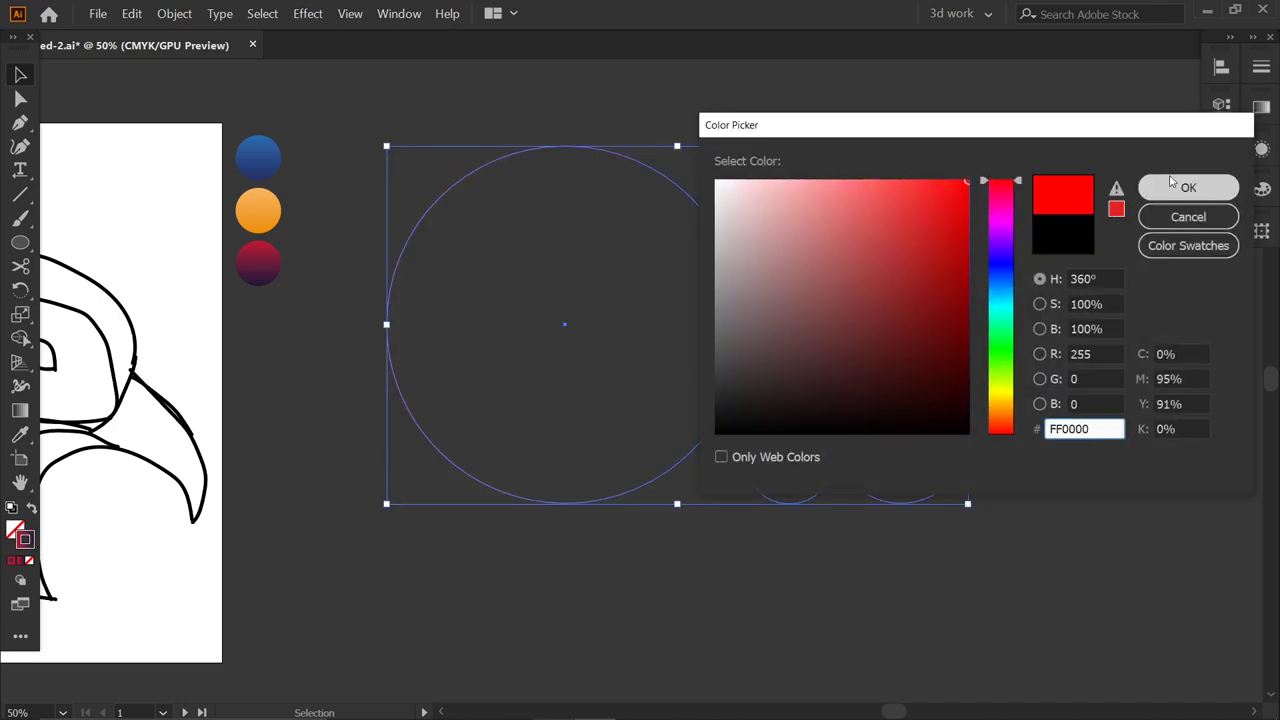
{"action": "left_click", "coordinate": [1174, 183]}
Align the circles to one another's horizontal and vertical centres so they are concentric.
{"action": "left_click", "coordinate": [1221, 67]}
{"action": "left_click", "coordinate": [1023, 110]}
{"action": "left_click", "coordinate": [1146, 110]}
{"action": "key", "text": "ctrl+shift+a"}
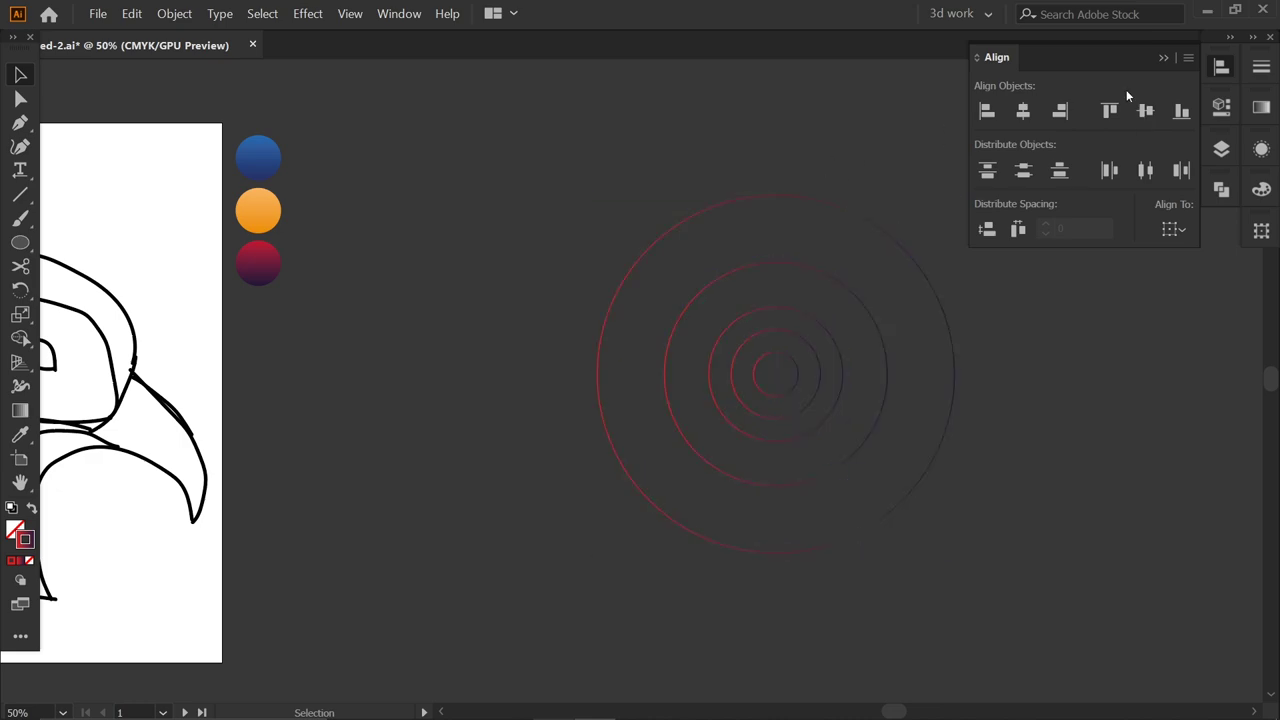
{"action": "left_click", "coordinate": [1166, 57]}
Select the whole bird sketch, scale it down to about 149 × 178 mm and centre it on the artboard.
{"action": "left_click_drag", "start_coordinate": [871, 137], "coordinate": [806, 360]}
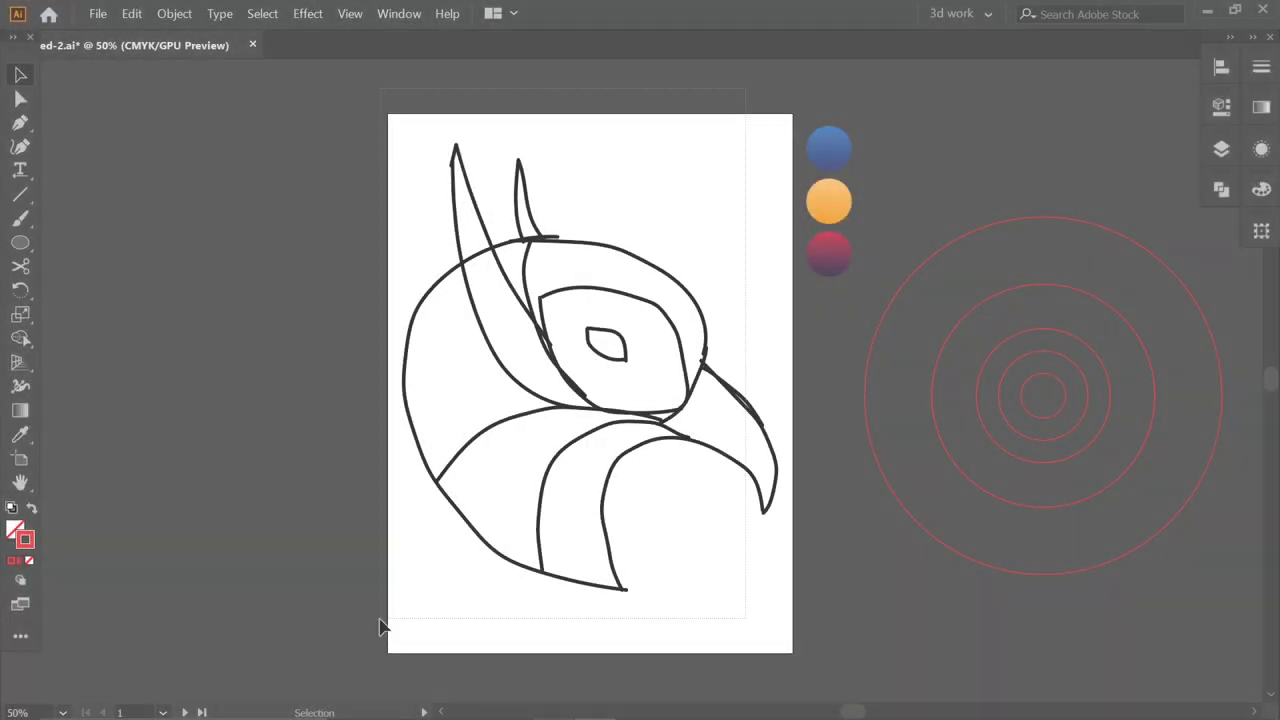
{"action": "left_click_drag", "start_coordinate": [401, 137], "coordinate": [484, 252]}
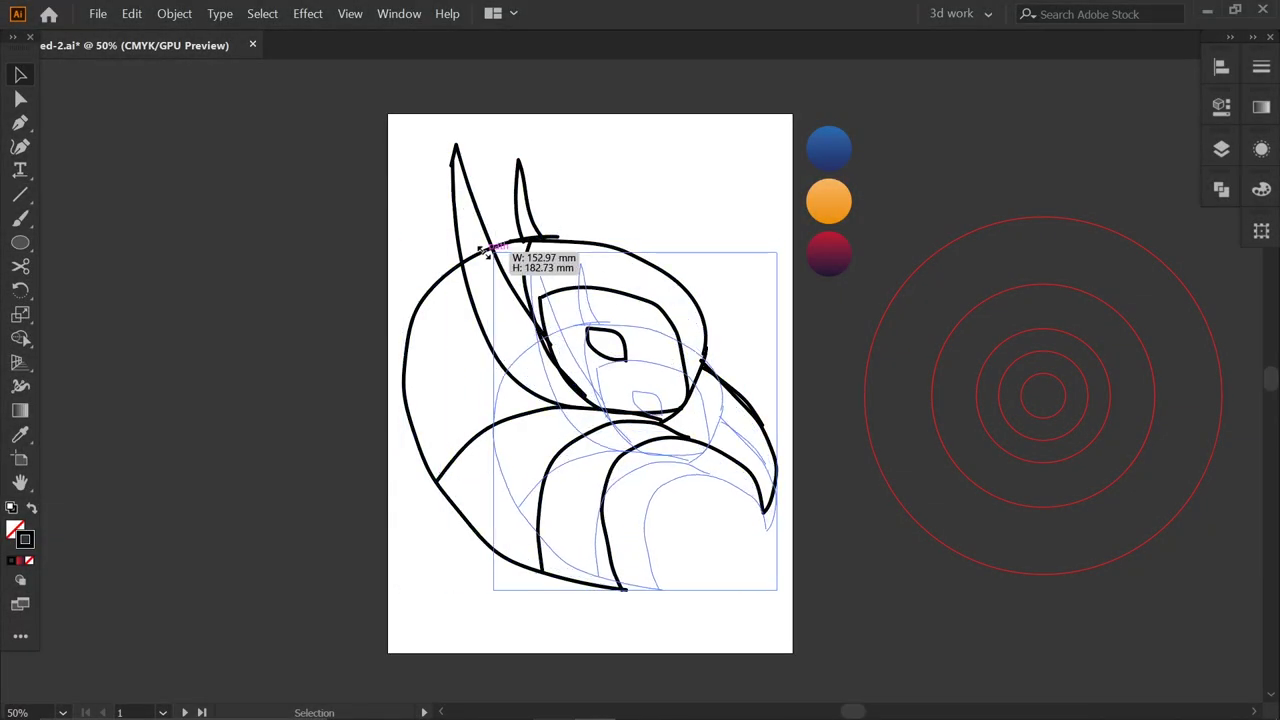
{"action": "left_click_drag", "start_coordinate": [653, 331], "coordinate": [609, 278]}
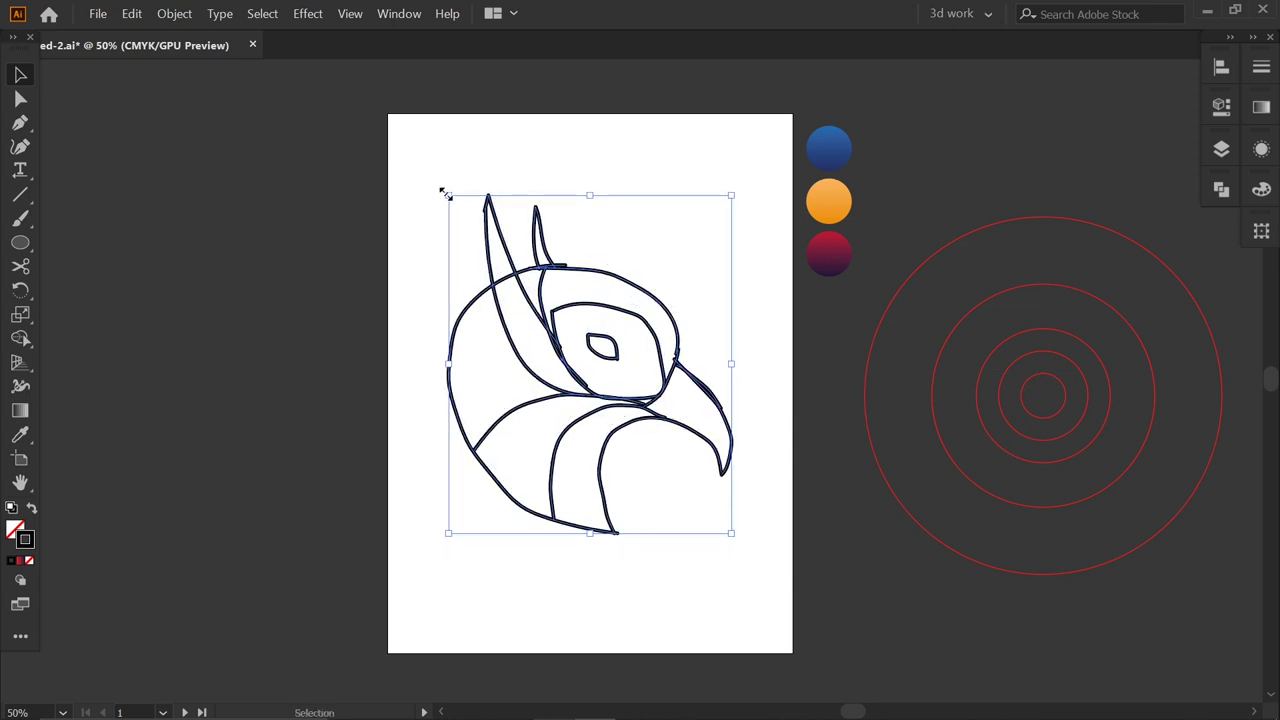
{"action": "left_click_drag", "start_coordinate": [446, 194], "coordinate": [452, 202]}
{"action": "mouse_move", "coordinate": [604, 279]}
{"action": "left_mouse_down"}
{"action": "mouse_move", "coordinate": [591, 271]}
{"action": "mouse_move", "coordinate": [601, 280]}
{"action": "left_mouse_up"}
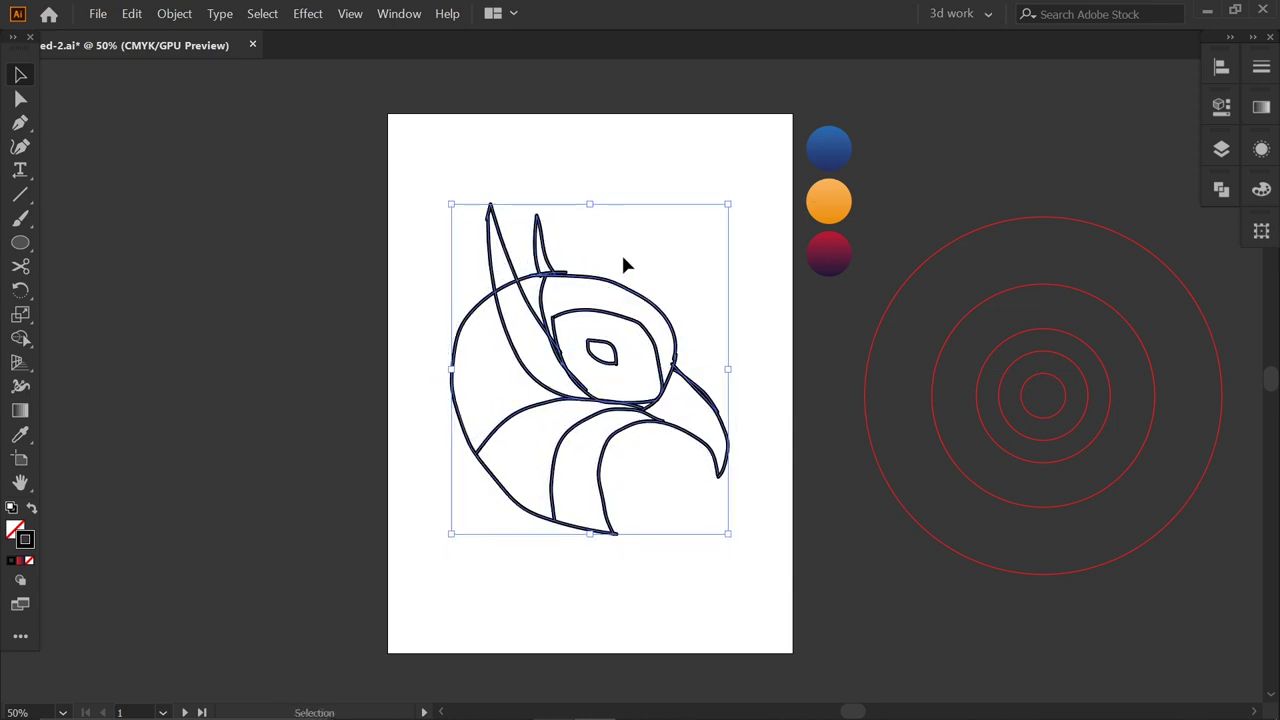
Lower the bird sketch's opacity so it serves as a faint guide, and lock it.
{"action": "left_click", "coordinate": [1221, 106]}
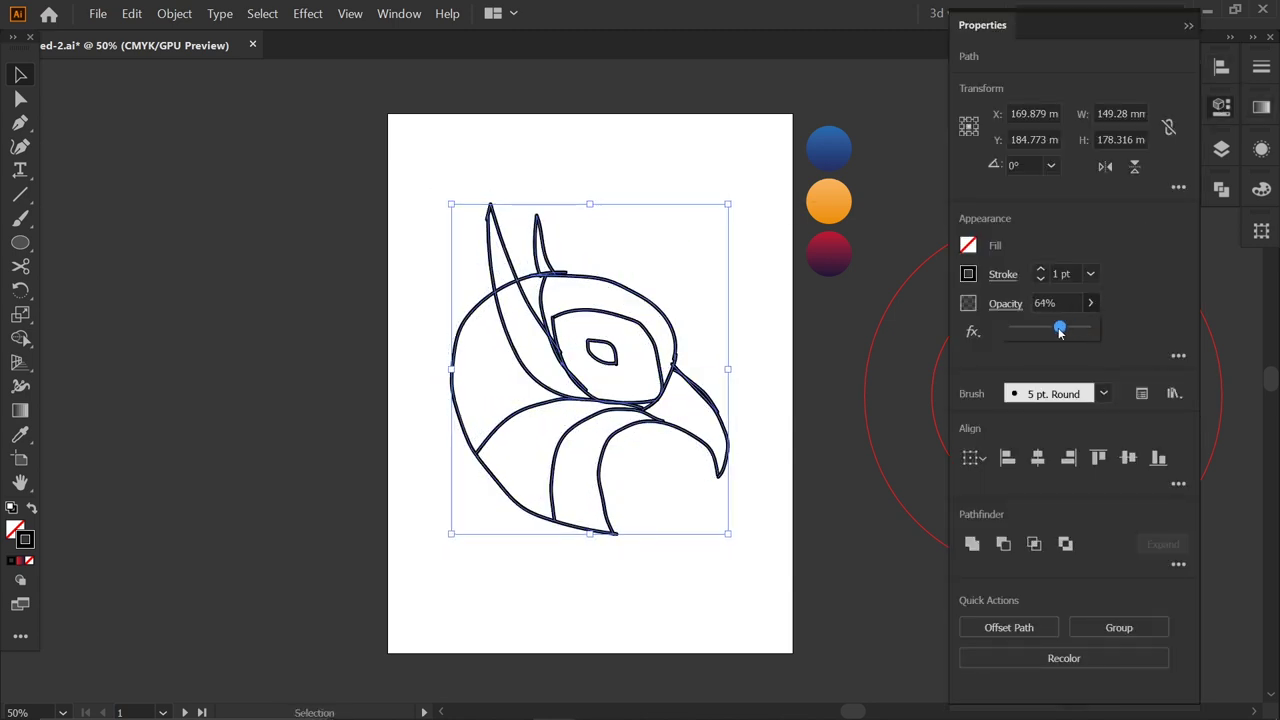
{"action": "left_click_drag", "start_coordinate": [1060, 332], "coordinate": [1042, 332]}
{"action": "left_click", "coordinate": [1189, 27]}
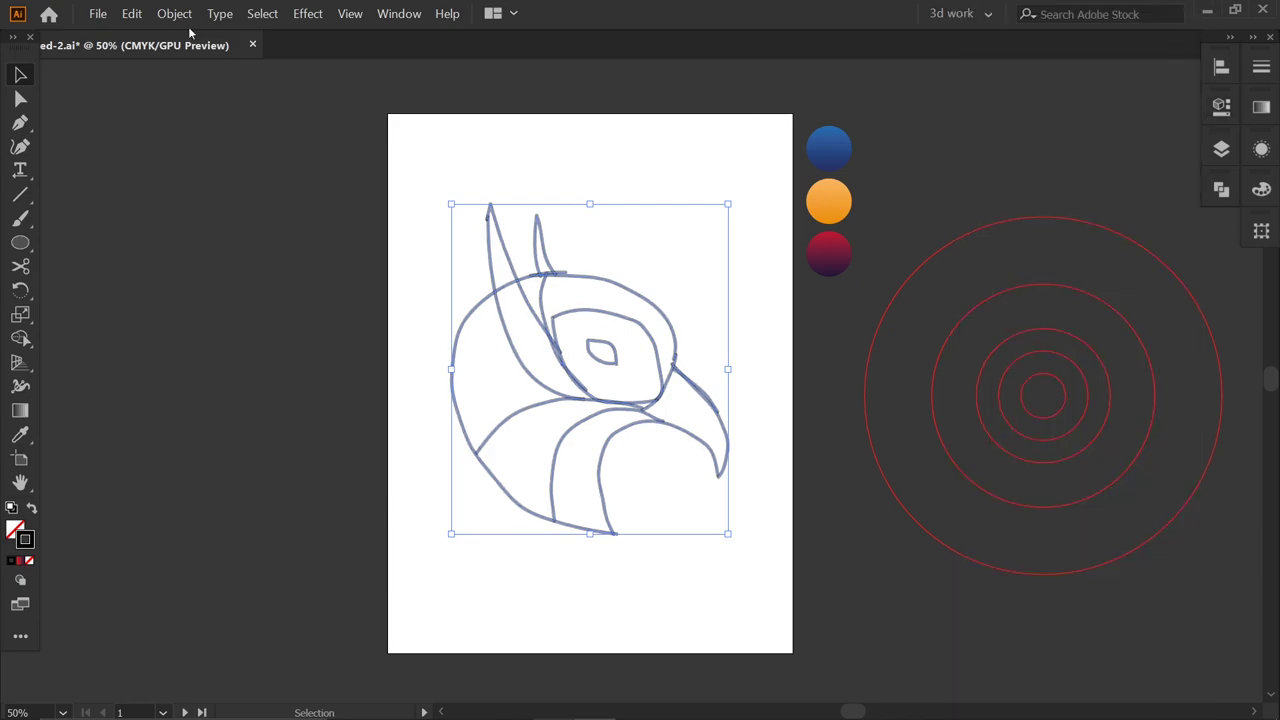
{"action": "left_click", "coordinate": [176, 13]}
{"action": "mouse_move", "coordinate": [214, 117]}
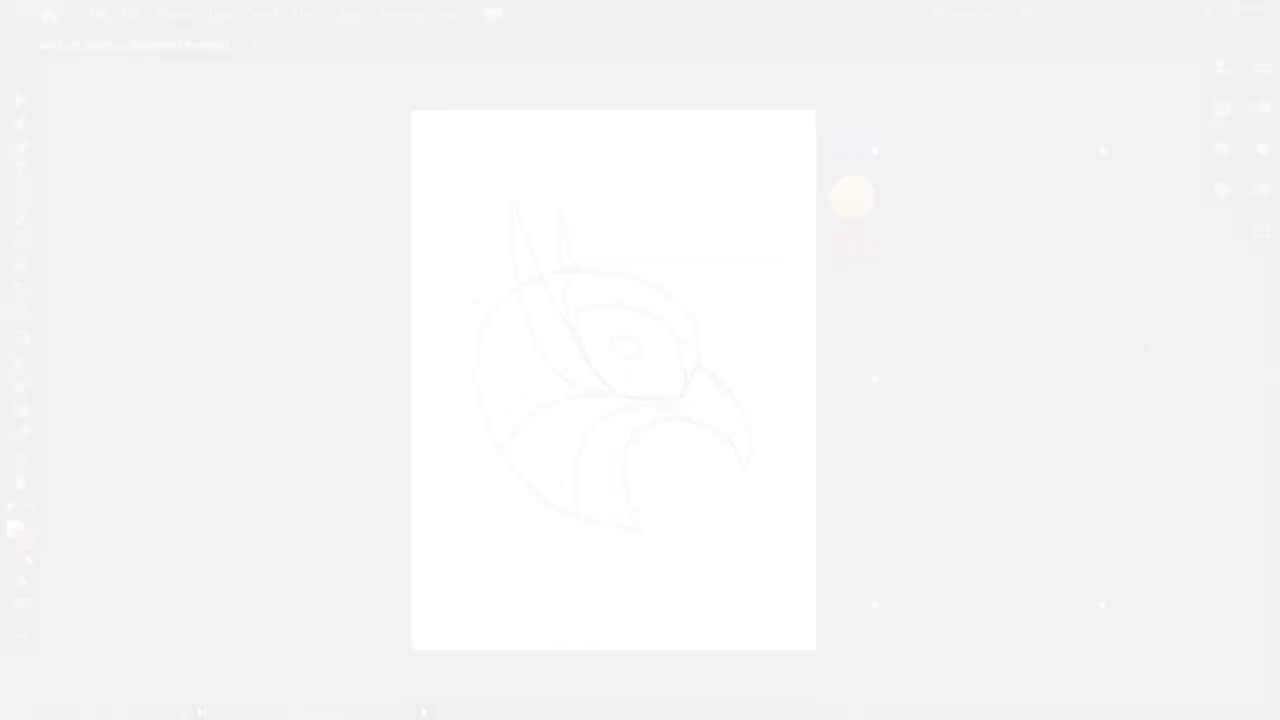
Enlarge the red concentric circles and position them beside the artboard.
{"action": "mouse_move", "coordinate": [1144, 366]}
{"action": "left_mouse_down"}
{"action": "mouse_move", "coordinate": [640, 368]}
{"action": "mouse_move", "coordinate": [635, 355]}
{"action": "mouse_move", "coordinate": [1140, 343]}
{"action": "left_mouse_up"}
{"action": "left_click", "coordinate": [930, 145]}
{"action": "key", "text": "space"}
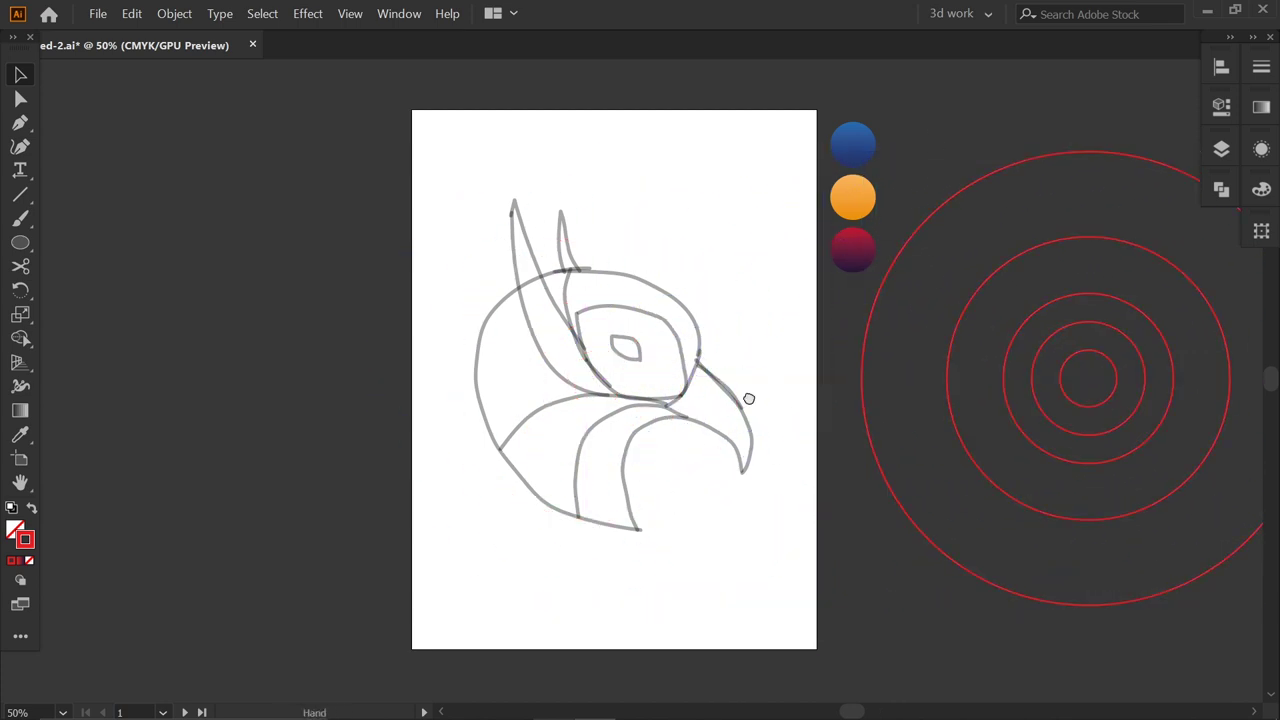
{"action": "mouse_move", "coordinate": [749, 398]}
{"action": "left_mouse_down"}
{"action": "mouse_move", "coordinate": [640, 400]}
{"action": "mouse_move", "coordinate": [661, 388]}
{"action": "left_mouse_up"}
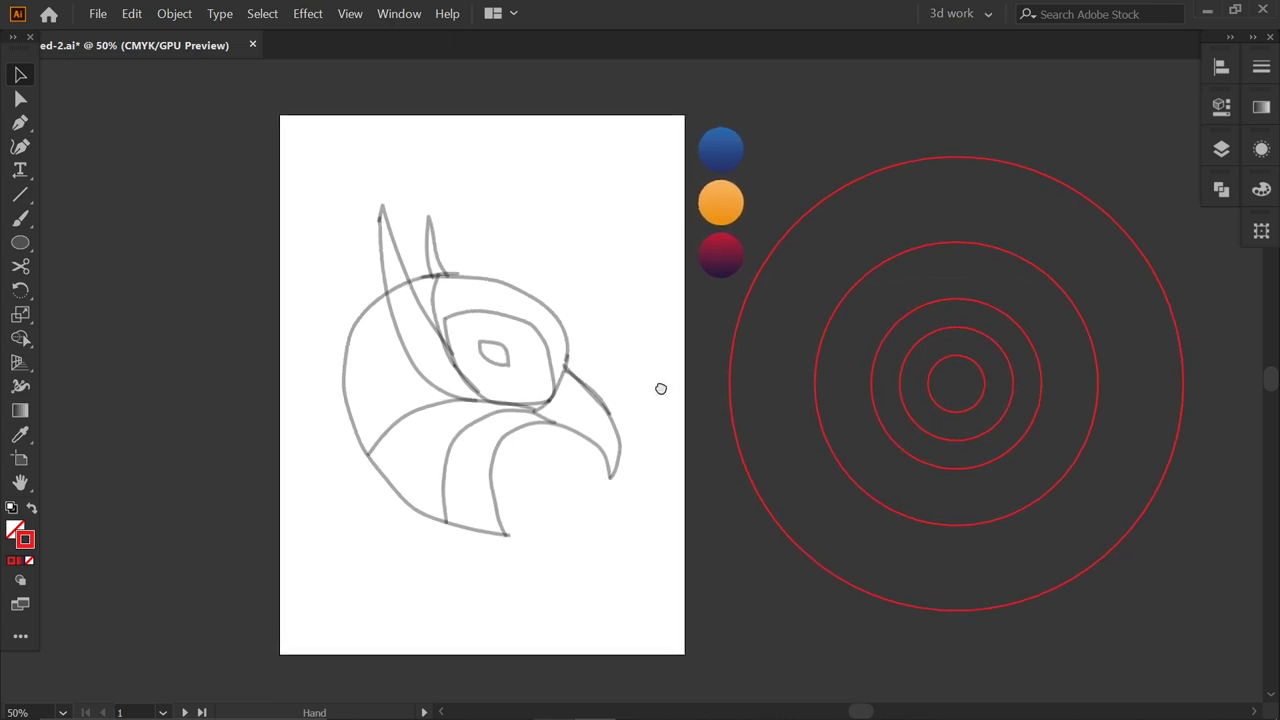
Copy the second-smallest circle to the curve under the beak and the second-largest circle over the head and neck outline.
{"action": "left_click_drag", "start_coordinate": [996, 353], "coordinate": [596, 449]}
{"action": "left_click", "coordinate": [690, 386]}
{"action": "left_click_drag", "start_coordinate": [1092, 337], "coordinate": [632, 354]}
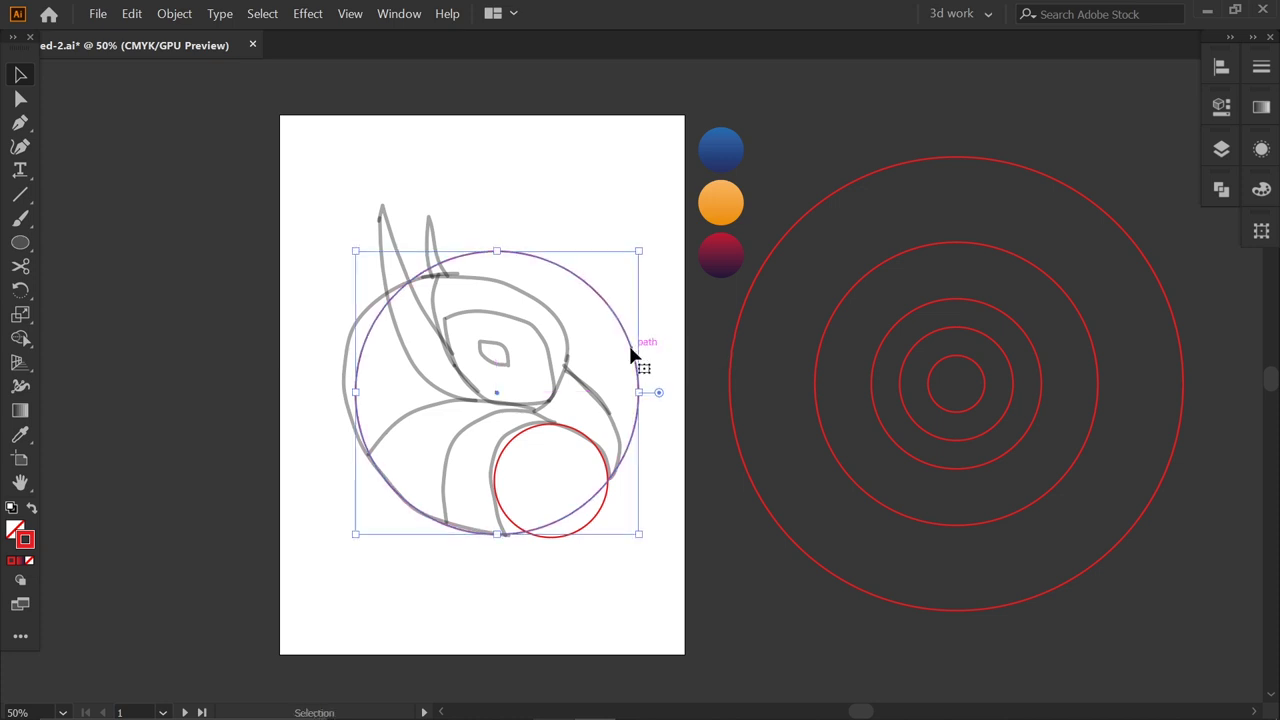
{"action": "left_click", "coordinate": [612, 190]}
Copy the middle-sized circle onto the inner neck band and another second-largest circle onto the upper neck curve.
{"action": "left_click_drag", "start_coordinate": [1024, 328], "coordinate": [586, 445]}
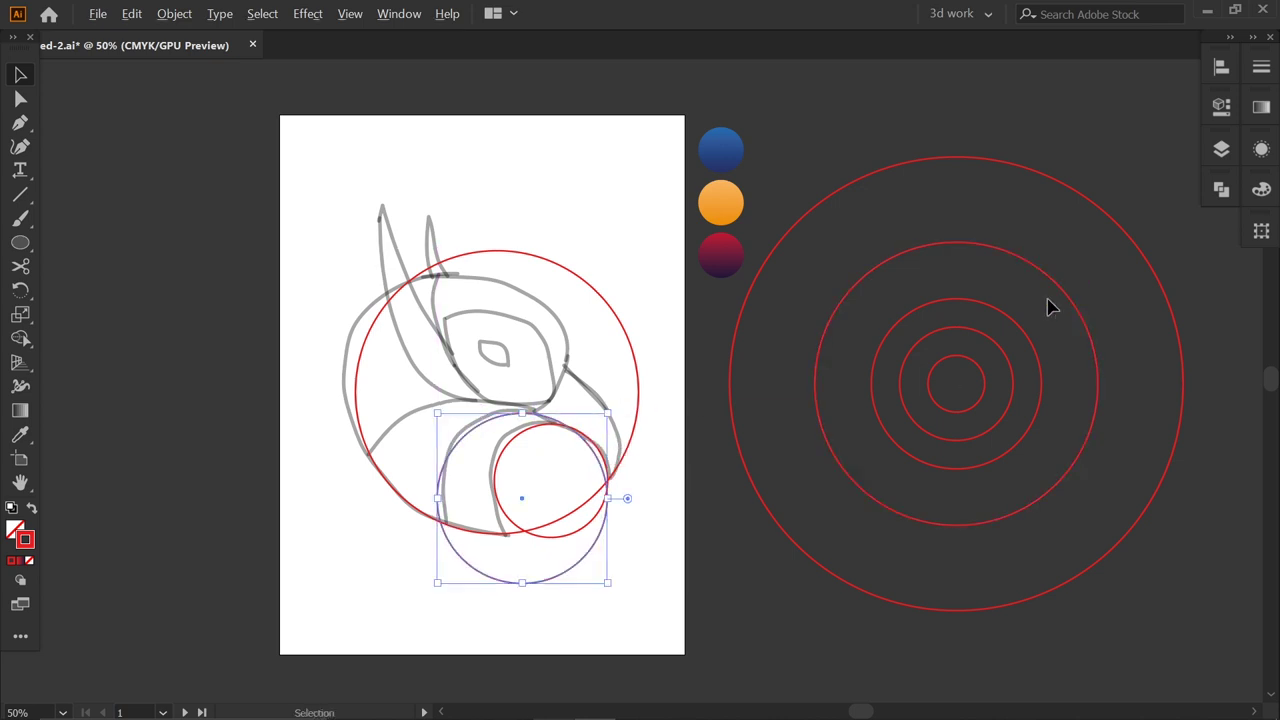
{"action": "left_click_drag", "start_coordinate": [1072, 307], "coordinate": [596, 461]}
{"action": "left_click", "coordinate": [677, 402]}
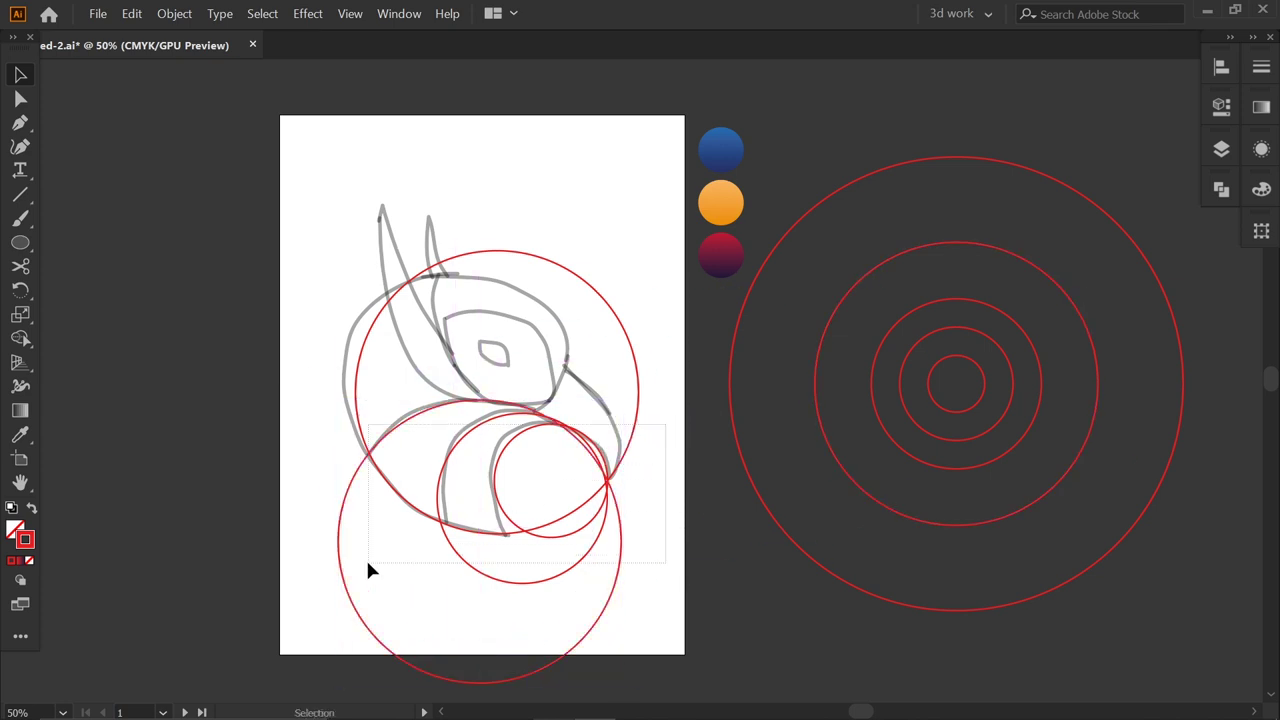
Select the overlapping circles on the sketch and use Shape Builder to trim them into the head and neck band shapes.
{"action": "left_click_drag", "start_coordinate": [368, 570], "coordinate": [368, 566]}
{"action": "key", "text": "shift+m"}
{"action": "mouse_move", "coordinate": [587, 535]}
{"action": "left_mouse_down"}
{"action": "mouse_move", "coordinate": [566, 491]}
{"action": "mouse_move", "coordinate": [594, 474]}
{"action": "left_mouse_up"}
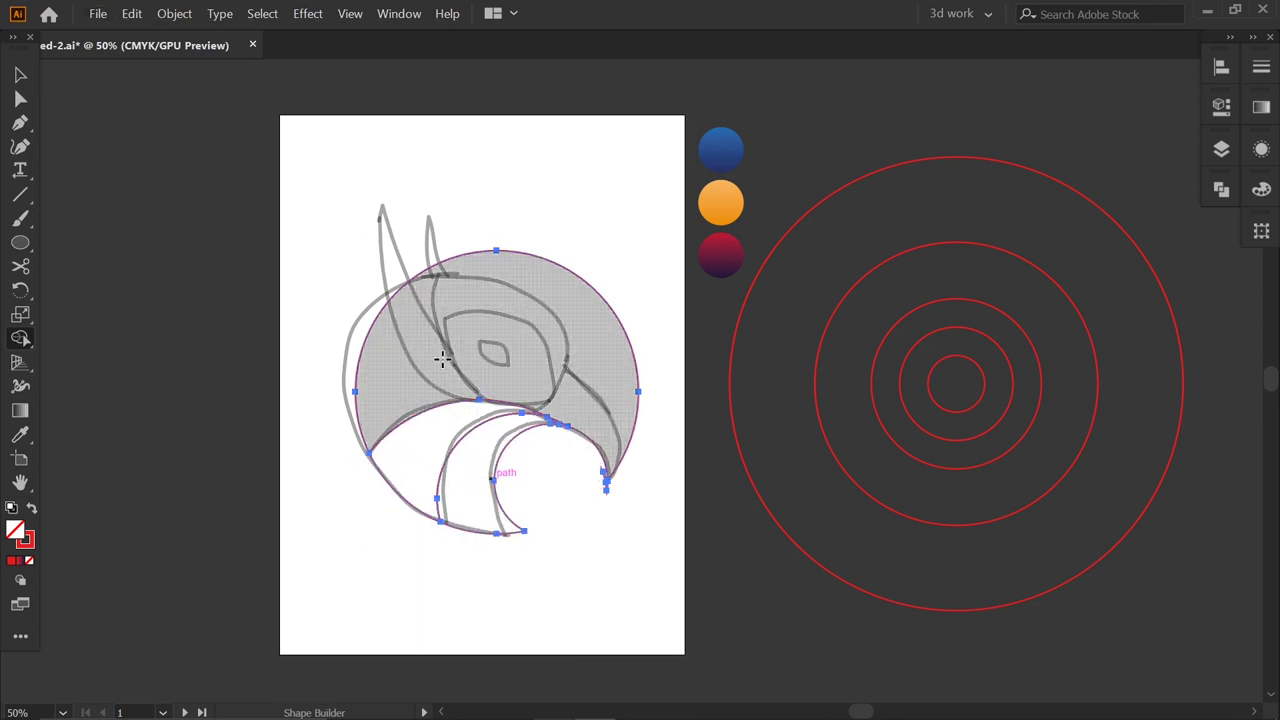
{"action": "key", "text": "v"}
{"action": "left_click", "coordinate": [331, 109]}
Remove the leftover sliver at the beak tip of the head shape with Shape Builder.
{"action": "left_click", "coordinate": [588, 452]}
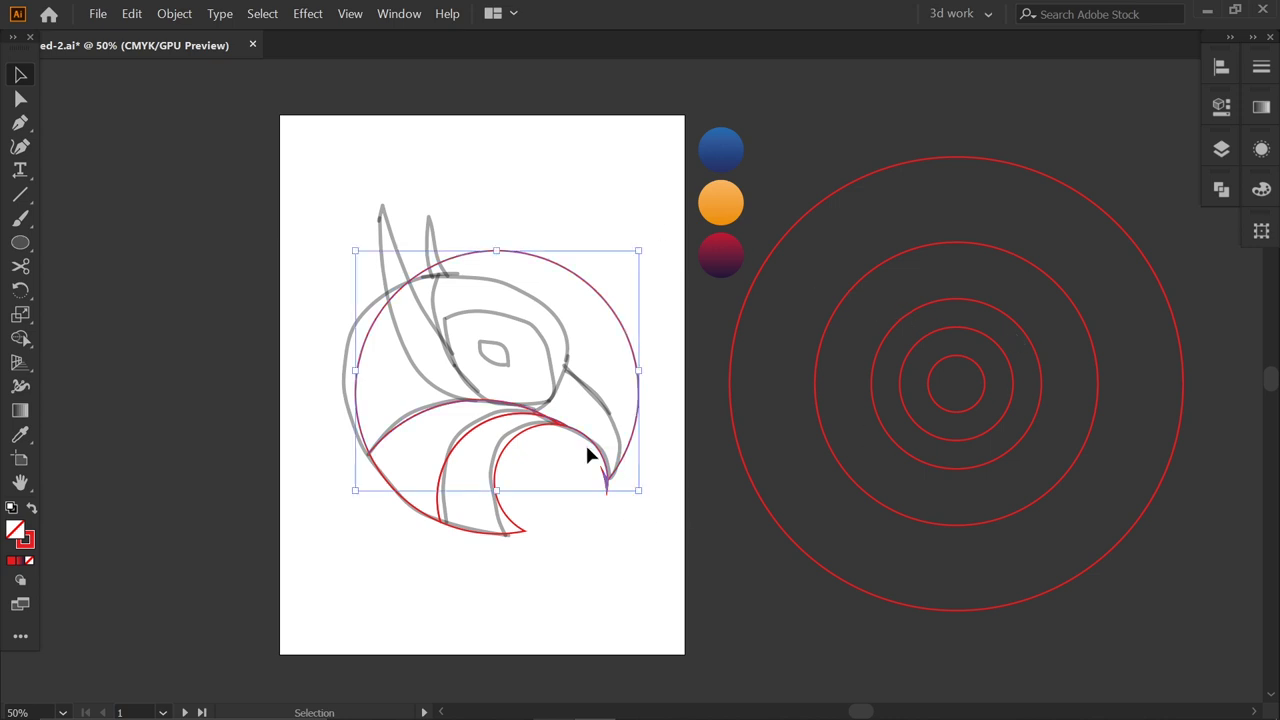
{"action": "left_click", "coordinate": [20, 338]}
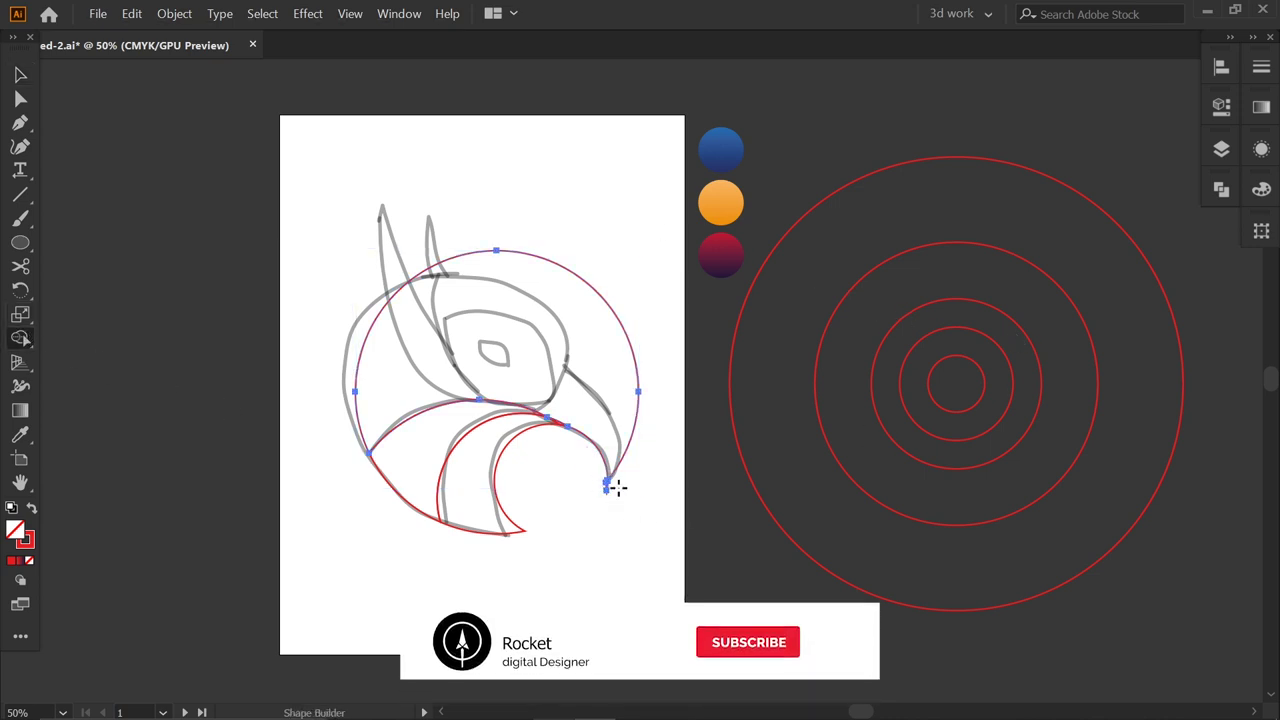
{"action": "key", "text": "v"}
{"action": "left_click", "coordinate": [554, 200]}
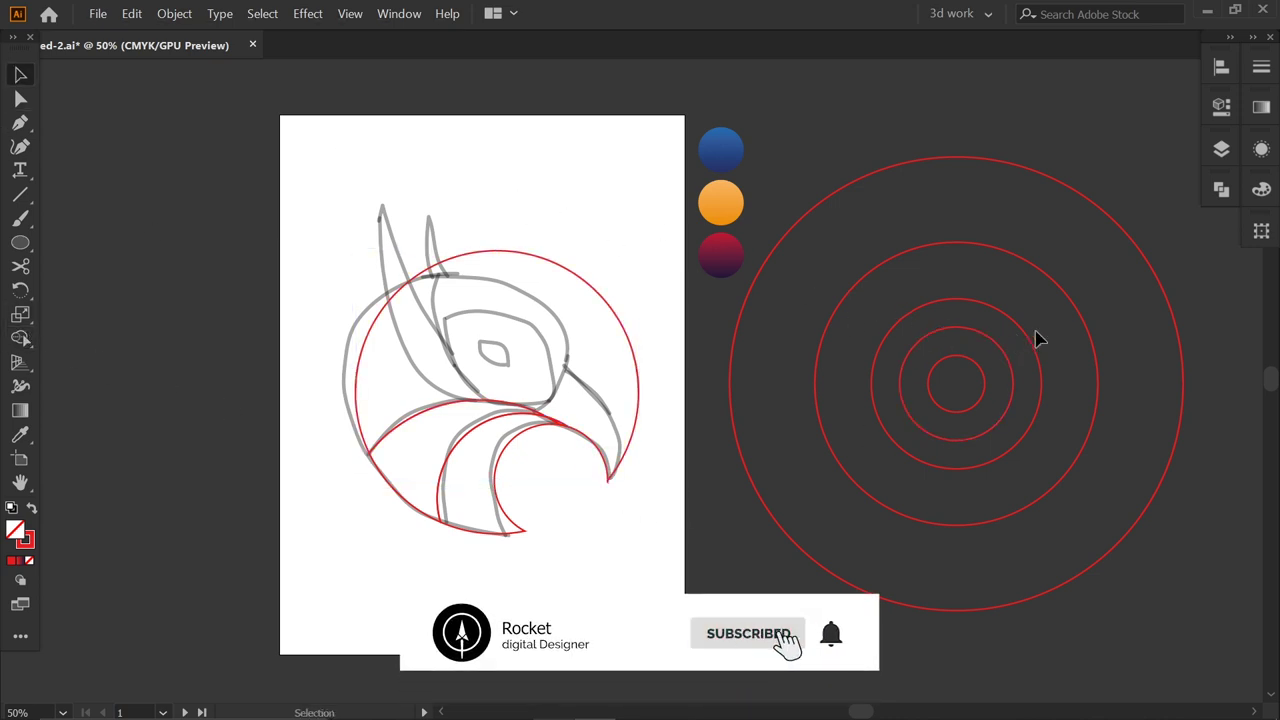
Copy the middle-sized circle onto the beak's outer curve, nudging it into place, and the second-smallest circle onto the front of the face.
{"action": "left_click_drag", "start_coordinate": [1034, 348], "coordinate": [610, 405]}
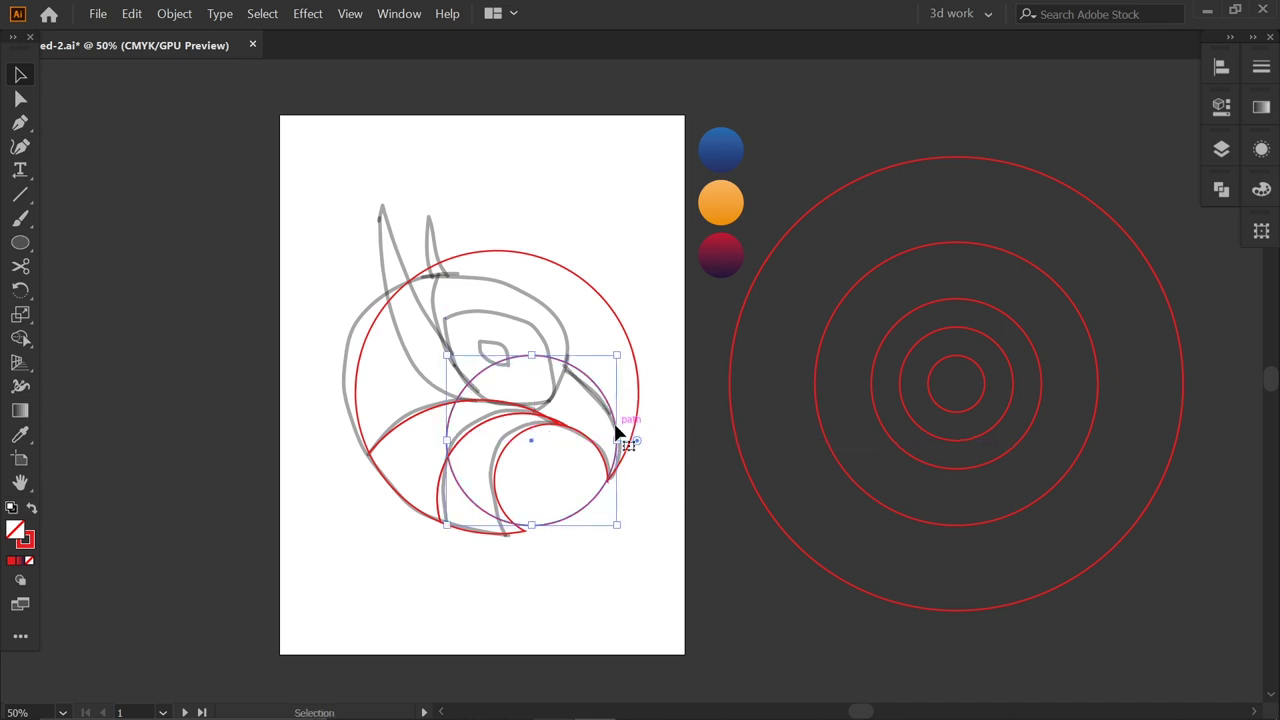
{"action": "key", "text": "Right"}
{"action": "key", "text": "Right"}
{"action": "key", "text": "Right"}
{"action": "key", "text": "Down"}
{"action": "key", "text": "Down"}
{"action": "key", "text": "Down"}
{"action": "key", "text": "Down"}
{"action": "key", "text": "Down"}
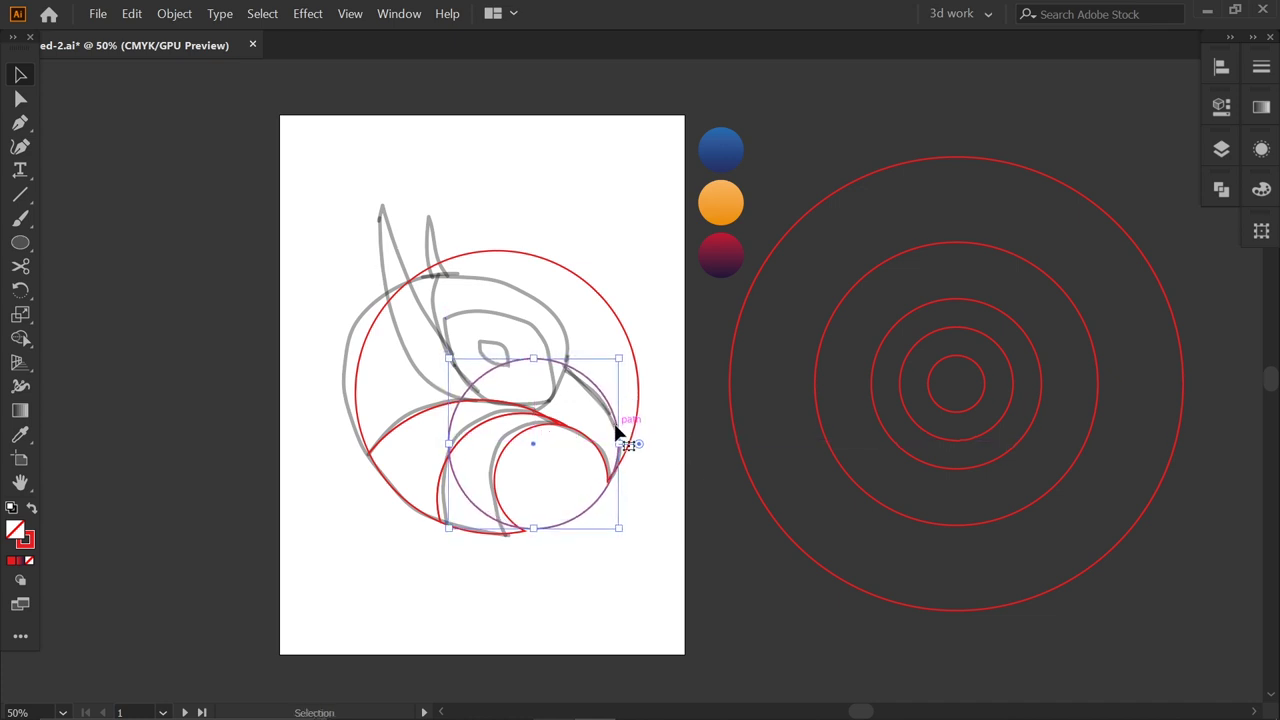
{"action": "left_click", "coordinate": [671, 540]}
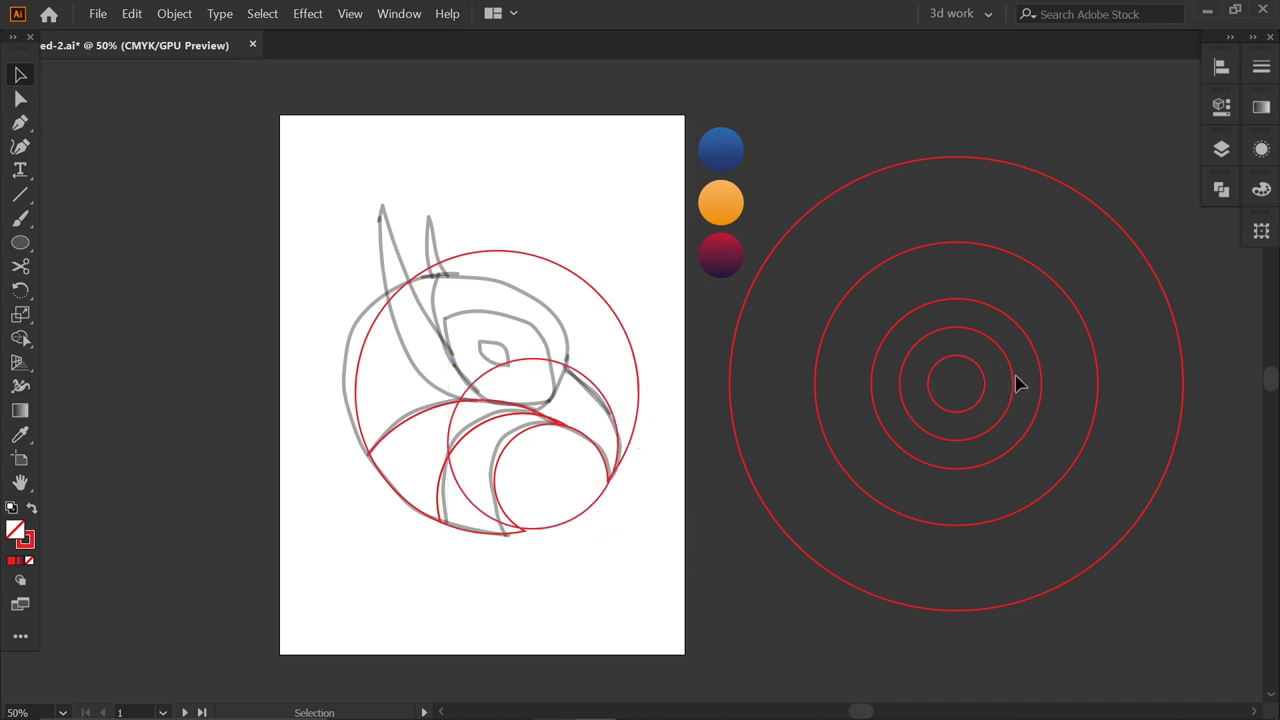
{"action": "left_click_drag", "start_coordinate": [1016, 383], "coordinate": [570, 350]}
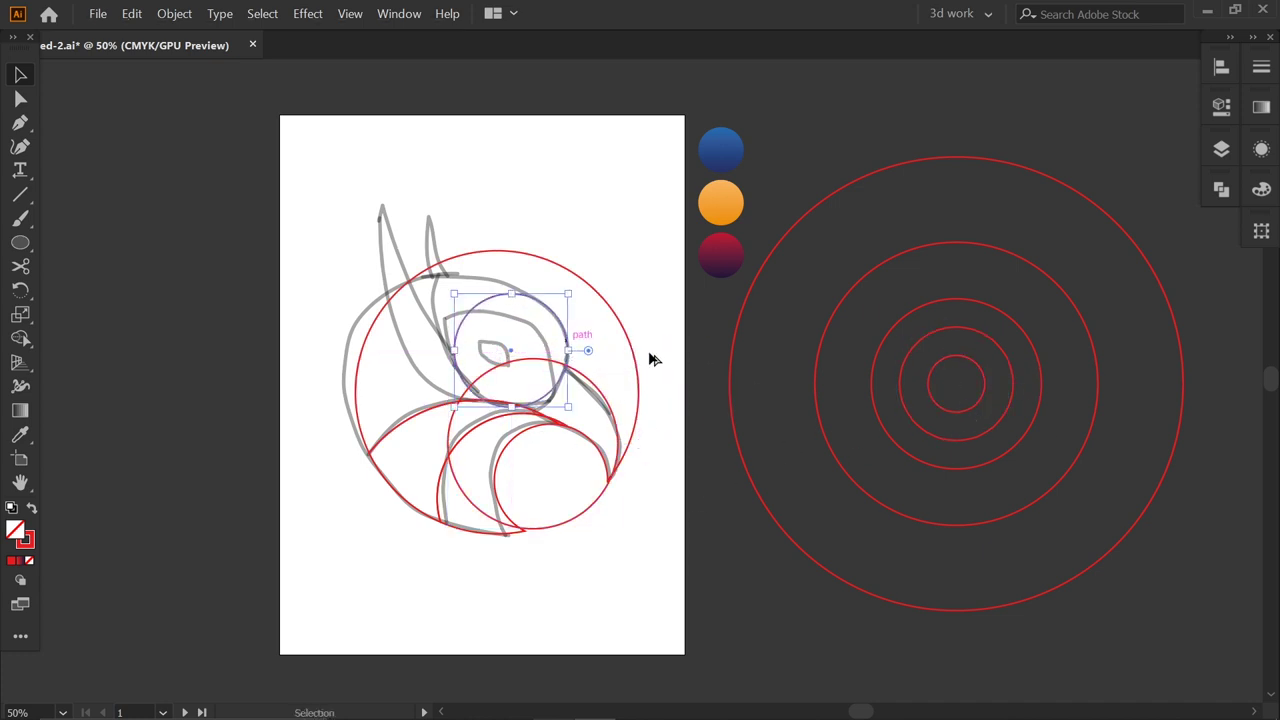
Select the overlapping head shapes and use Shape Builder to remove the beak circle's excess below the beak and merge the neck band.
{"action": "left_click_drag", "start_coordinate": [686, 366], "coordinate": [501, 465]}
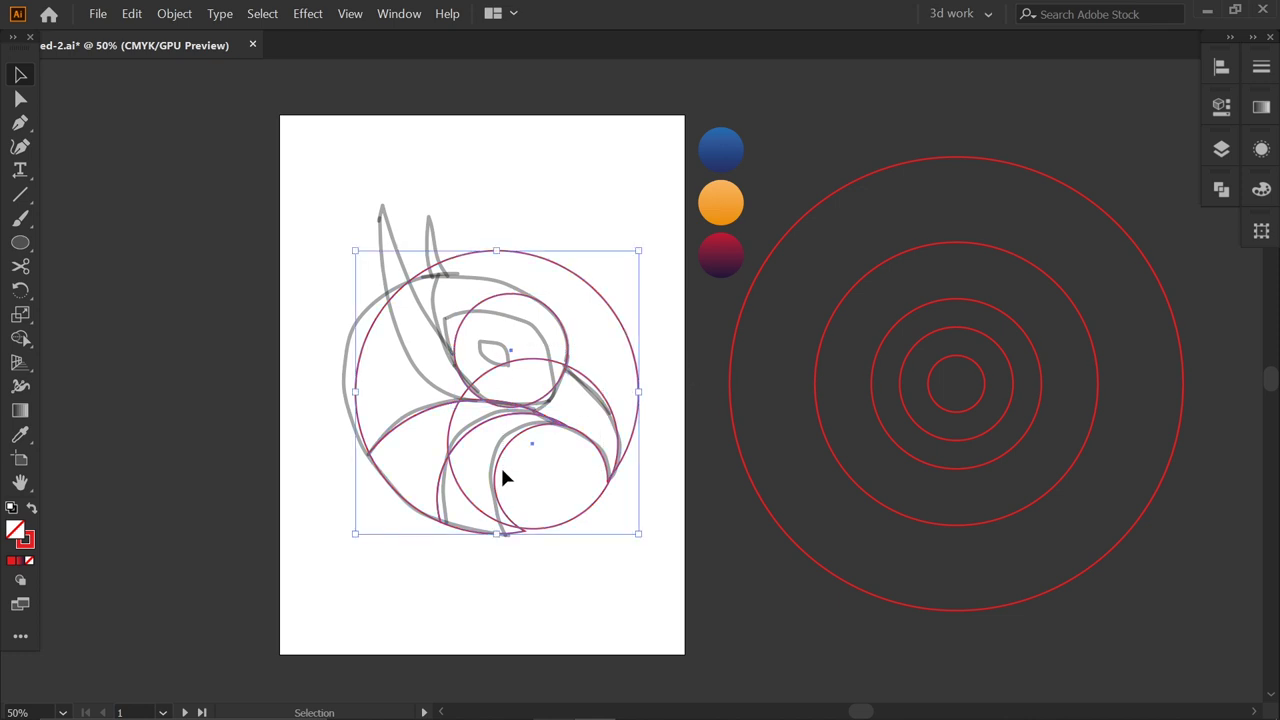
{"action": "left_click", "coordinate": [22, 340]}
{"action": "left_click", "coordinate": [545, 496], "text": "alt"}
{"action": "mouse_move", "coordinate": [451, 511]}
{"action": "left_mouse_down"}
{"action": "mouse_move", "coordinate": [477, 466]}
{"action": "mouse_move", "coordinate": [470, 416]}
{"action": "left_mouse_up"}
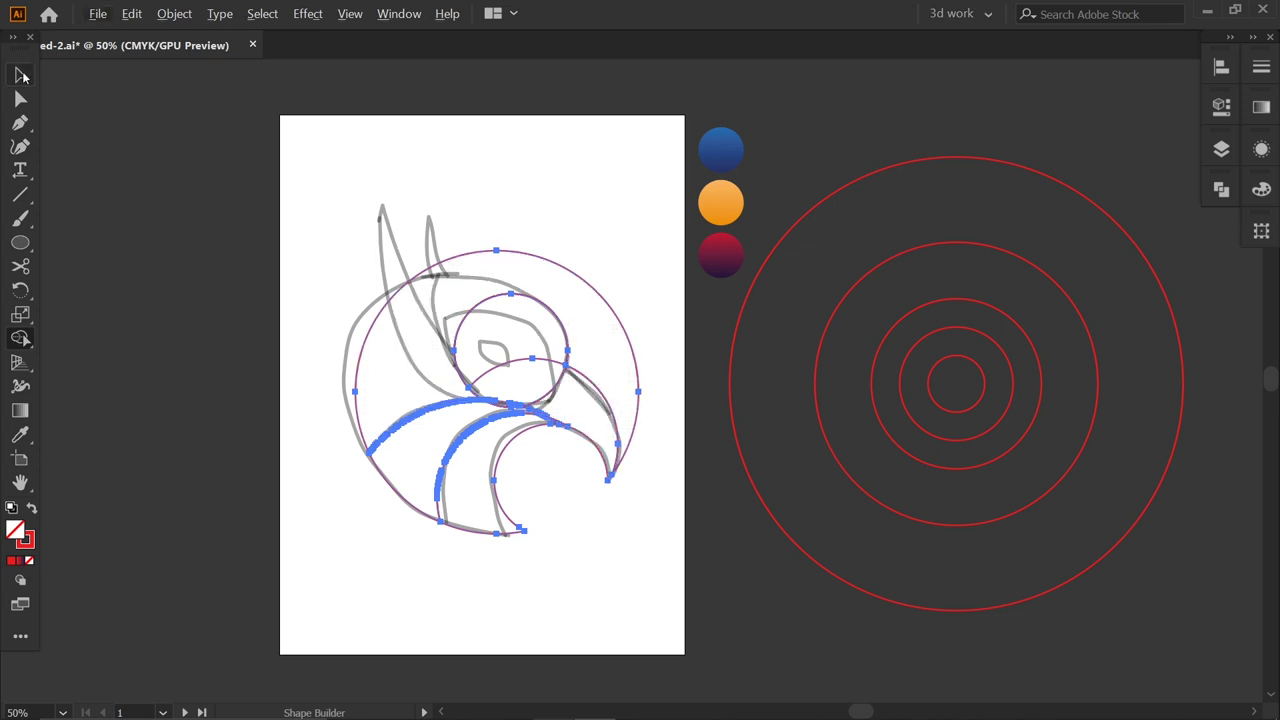
{"action": "left_click", "coordinate": [21, 75]}
{"action": "left_click", "coordinate": [529, 198]}
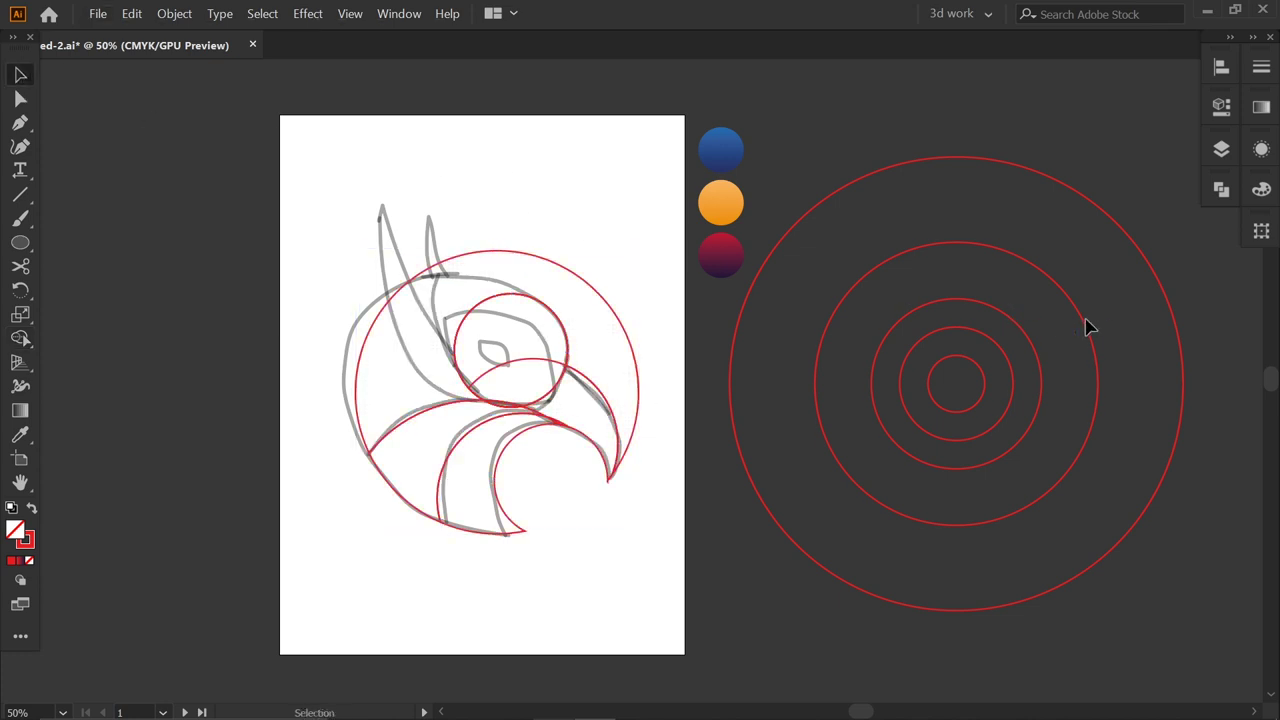
Copy the second-largest circle onto the crown outline and trim and merge the overlapping crown, face and beak areas with Shape Builder.
{"action": "left_click_drag", "start_coordinate": [1087, 328], "coordinate": [587, 362]}
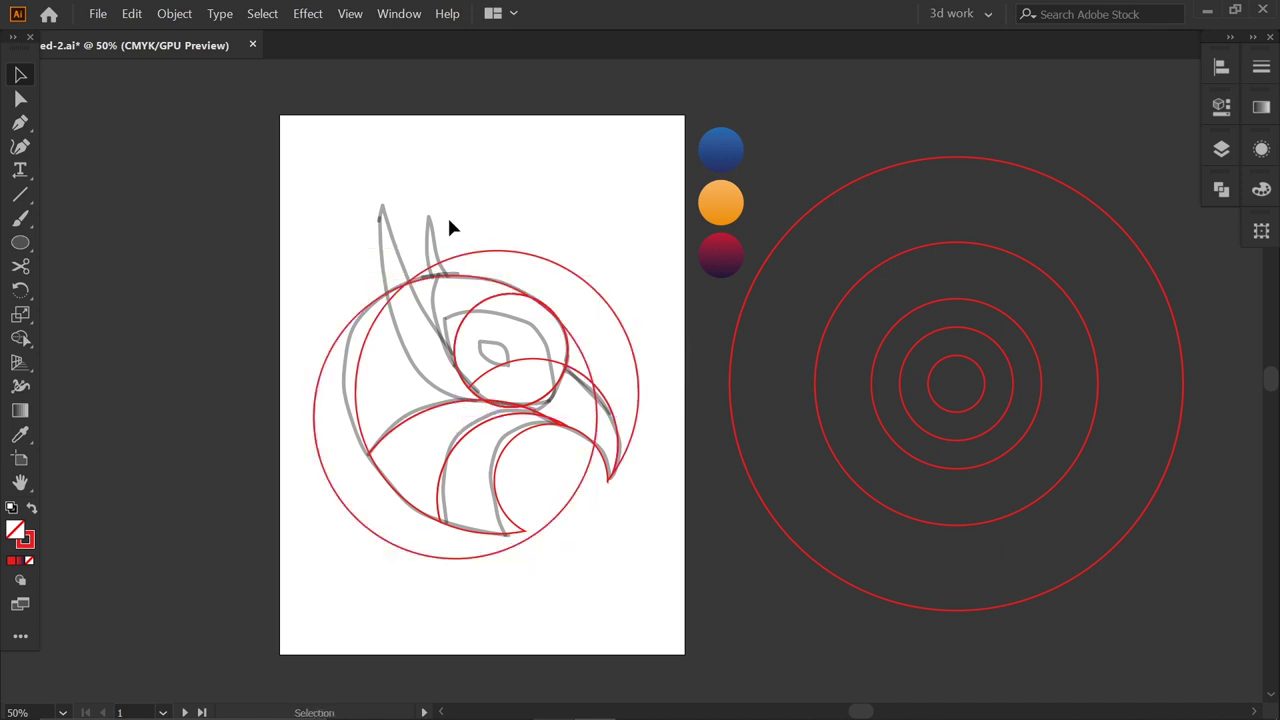
{"action": "left_click_drag", "start_coordinate": [449, 223], "coordinate": [455, 283]}
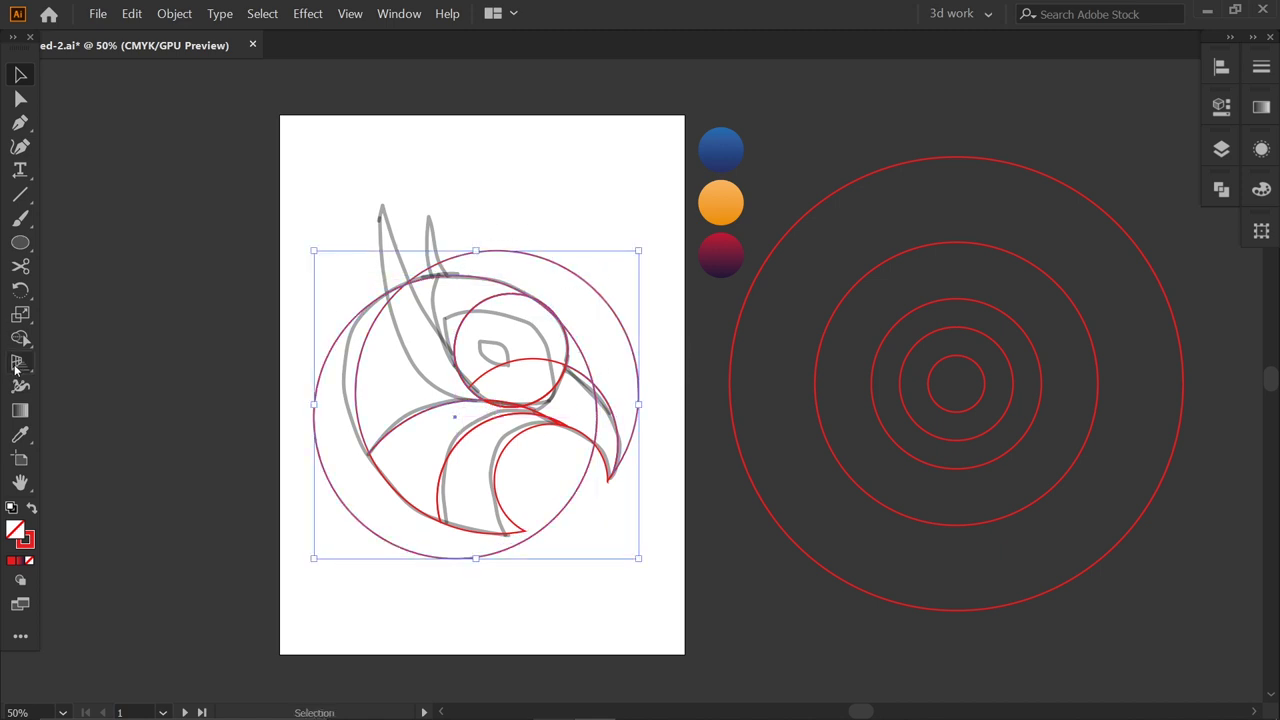
{"action": "left_click_drag", "start_coordinate": [577, 197], "coordinate": [352, 462]}
{"action": "left_click", "coordinate": [569, 214]}
{"action": "left_click_drag", "start_coordinate": [575, 215], "coordinate": [365, 590]}
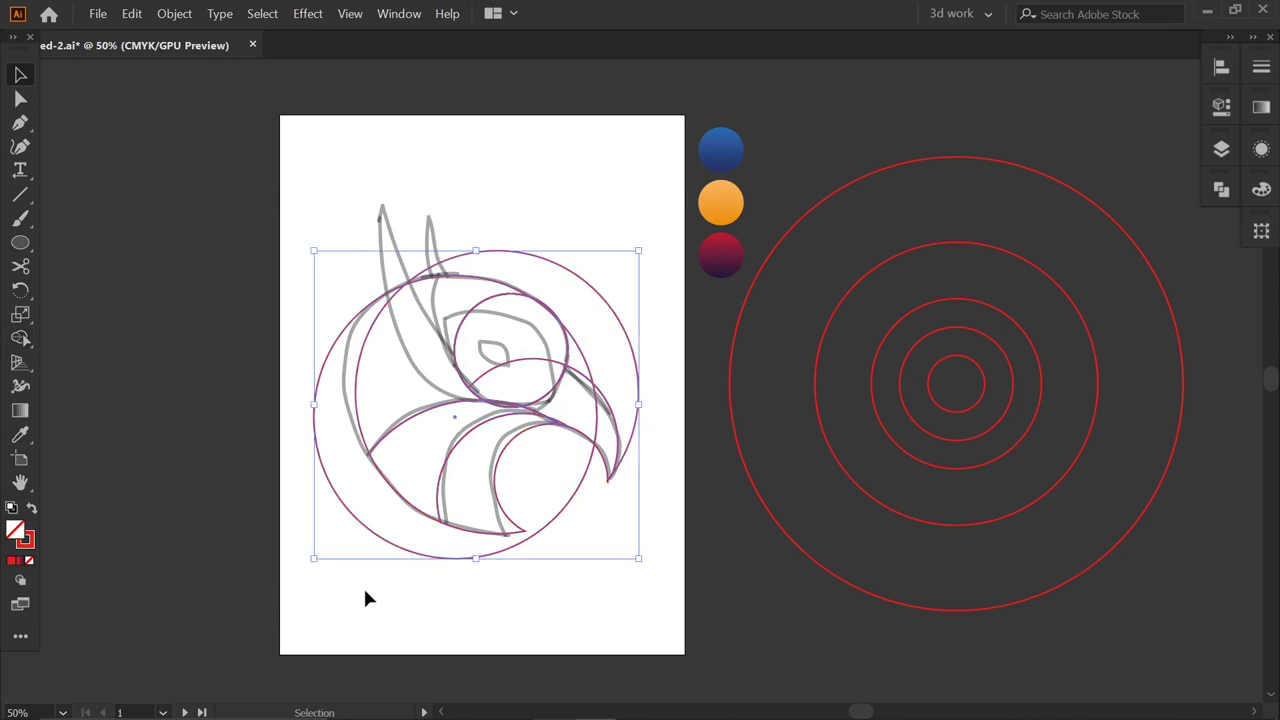
{"action": "left_click", "coordinate": [22, 338]}
{"action": "left_click_drag", "start_coordinate": [617, 274], "coordinate": [588, 304]}
{"action": "left_click_drag", "start_coordinate": [320, 311], "coordinate": [356, 357]}
{"action": "left_click_drag", "start_coordinate": [530, 373], "coordinate": [526, 338]}
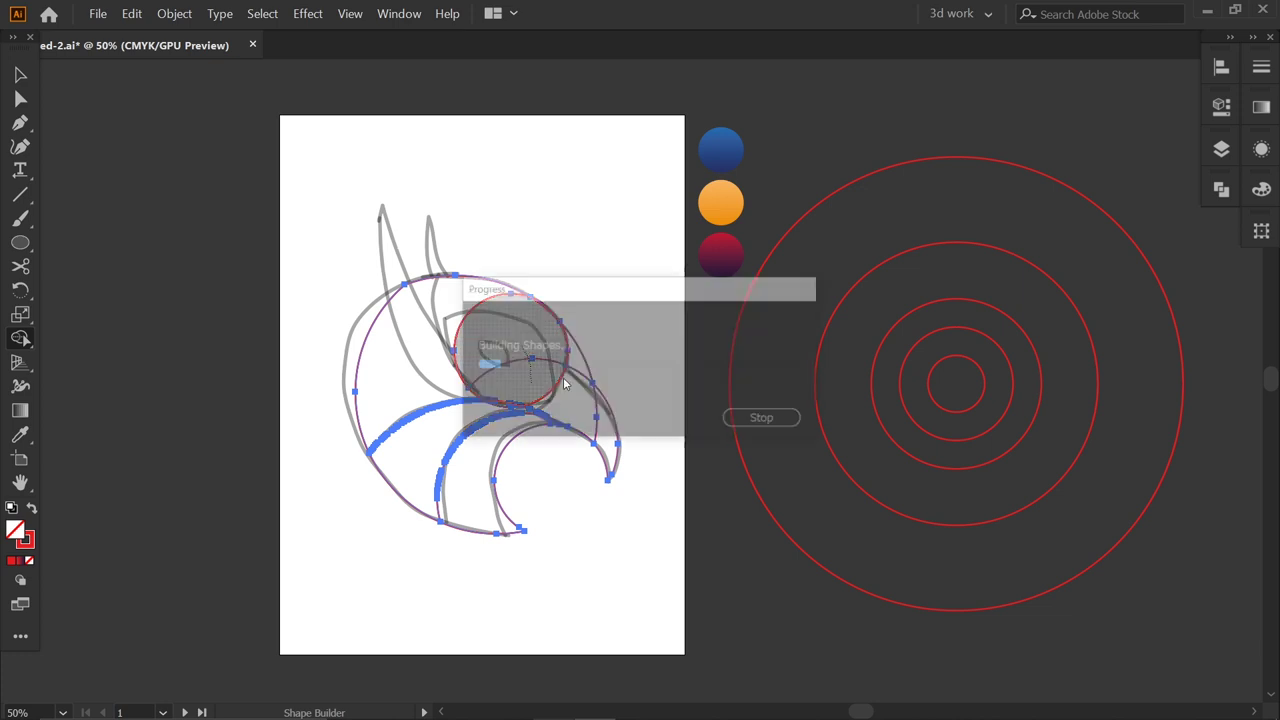
{"action": "left_click_drag", "start_coordinate": [610, 442], "coordinate": [579, 406]}
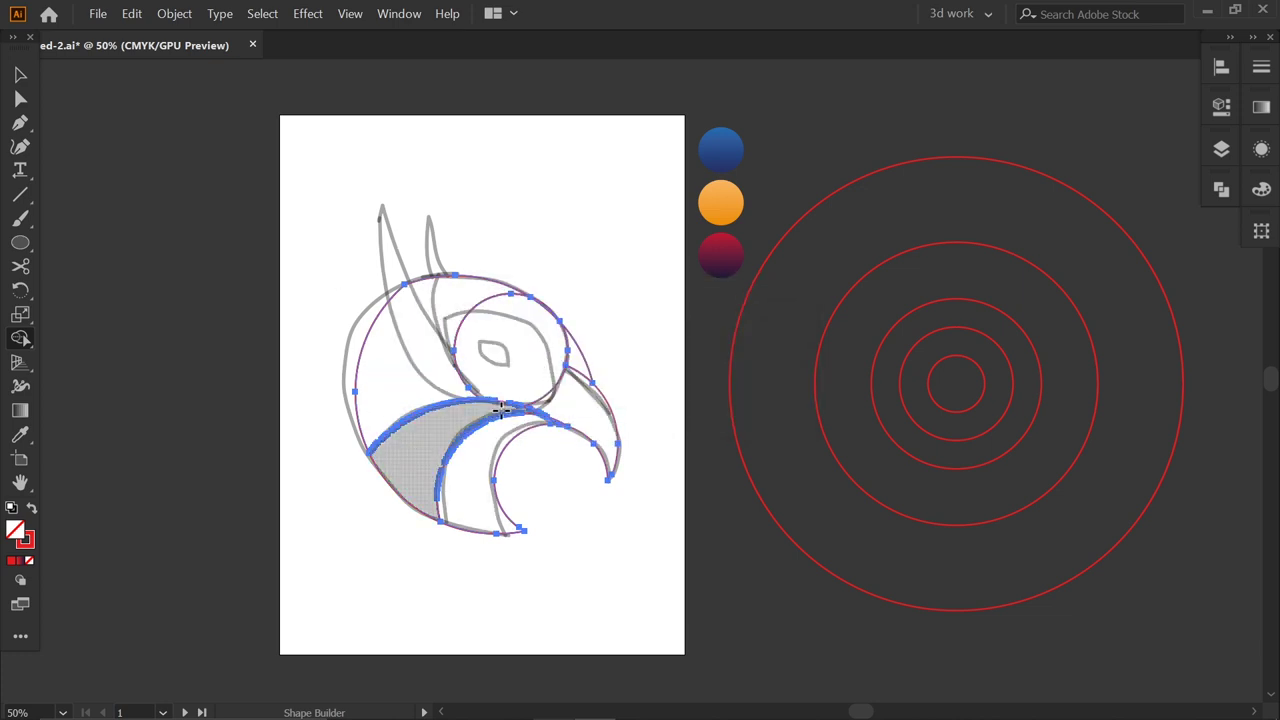
{"action": "key", "text": "v"}
{"action": "left_click", "coordinate": [581, 206]}
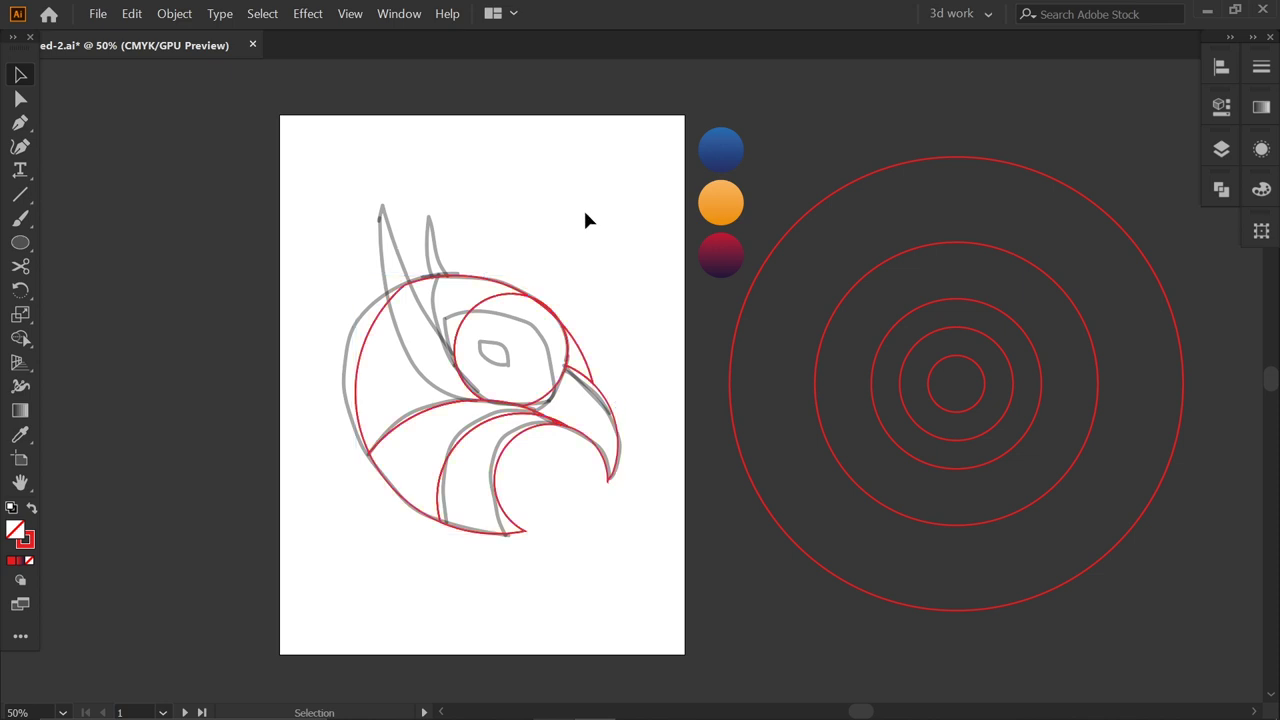
Round the head shape's corner where the crown meets the back of the head using Direct Selection.
{"action": "left_click", "coordinate": [440, 267]}
{"action": "key", "text": "a"}
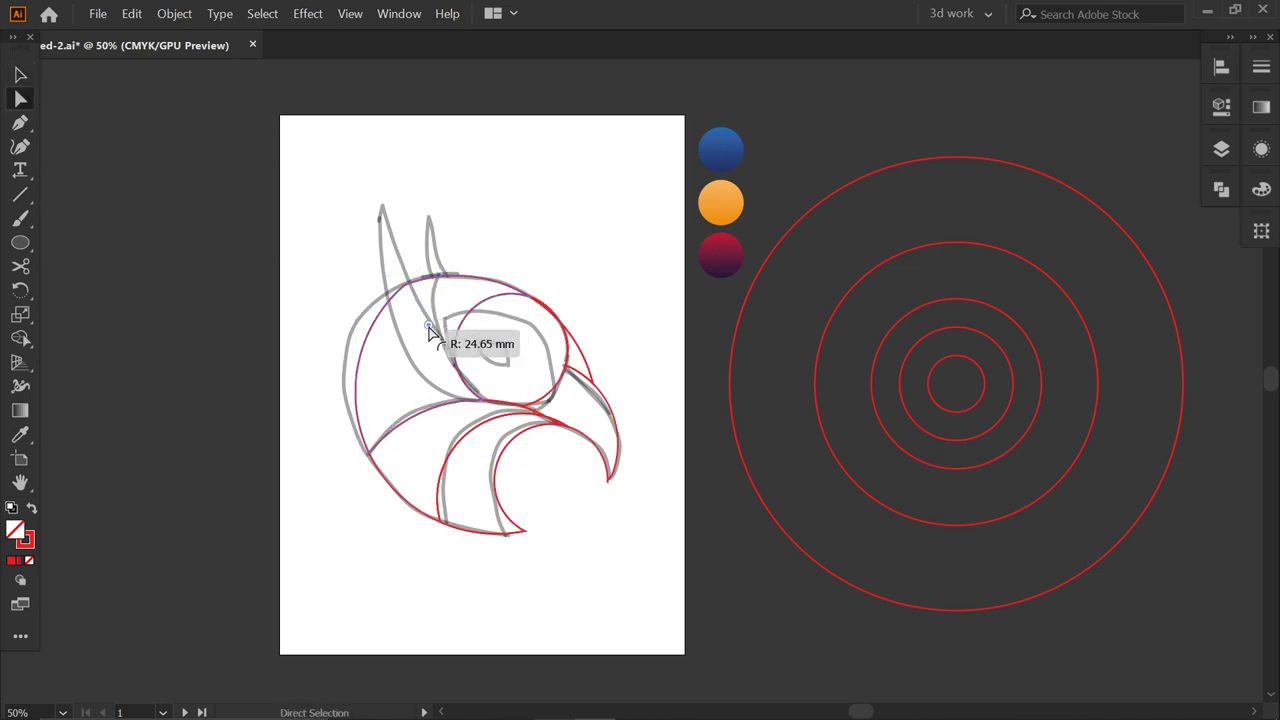
{"action": "left_click_drag", "start_coordinate": [429, 327], "coordinate": [499, 411]}
{"action": "left_click_drag", "start_coordinate": [455, 370], "coordinate": [497, 400]}
{"action": "left_click", "coordinate": [541, 203]}
Select the head shapes and remove the leftover sliver between the forehead and the beak with Shape Builder.
{"action": "left_click_drag", "start_coordinate": [590, 238], "coordinate": [312, 572]}
{"action": "key", "text": "shift+m"}
{"action": "key", "text": "v"}
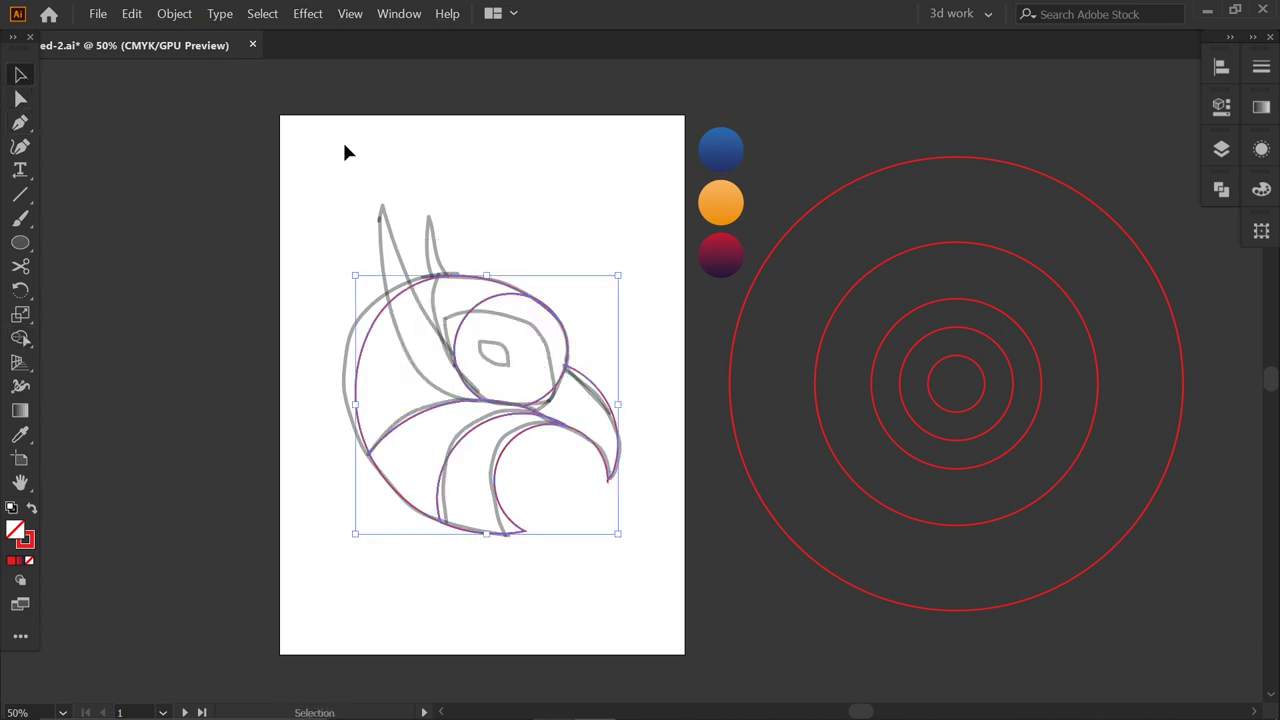
{"action": "left_click", "coordinate": [344, 143]}
Copy the second-largest circle onto the face's rear curve and trim away its outer part with Shape Builder.
{"action": "left_click_drag", "start_coordinate": [1057, 286], "coordinate": [672, 193]}
{"action": "left_click_drag", "start_coordinate": [586, 109], "coordinate": [416, 433]}
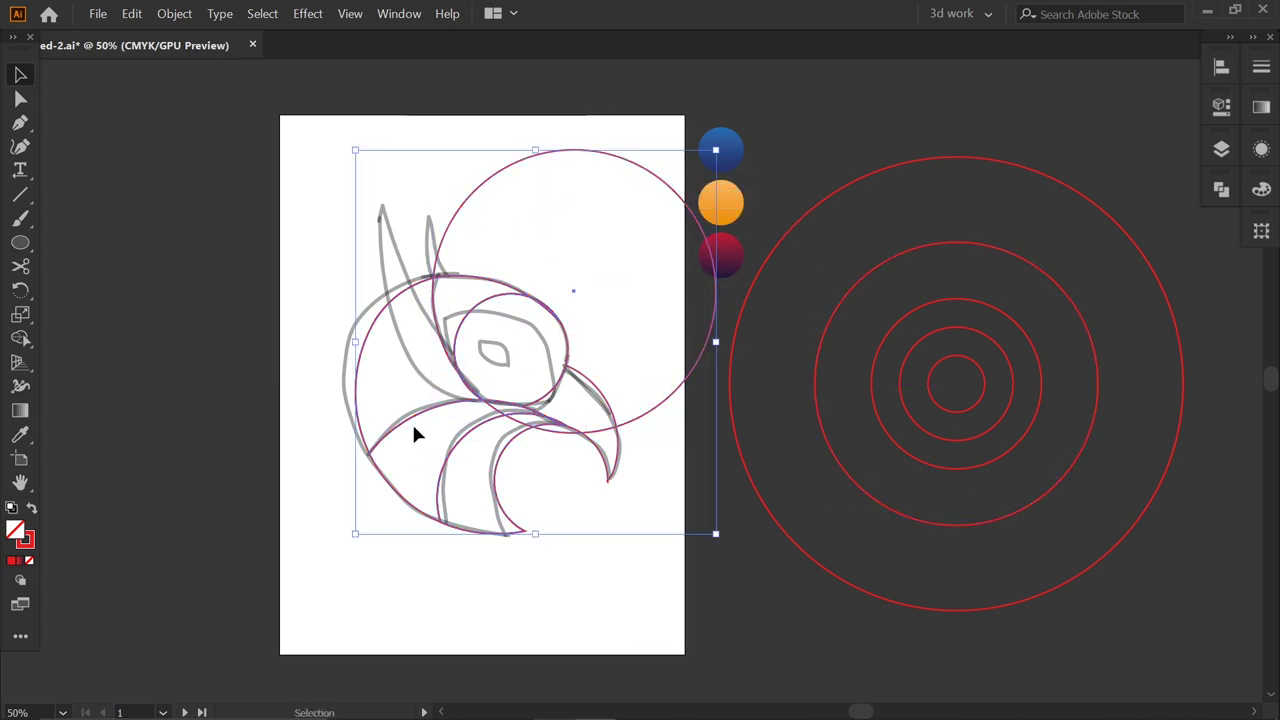
{"action": "left_click", "coordinate": [20, 338]}
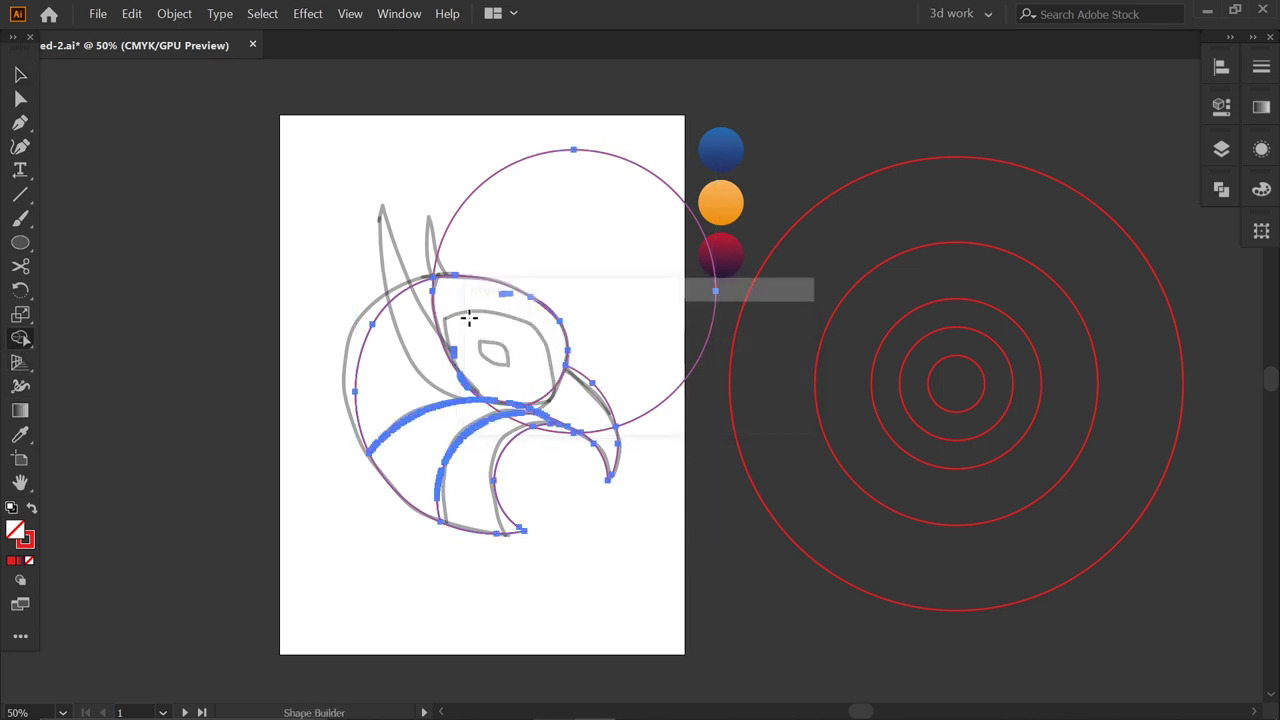
{"action": "left_click", "coordinate": [628, 286], "text": "alt"}
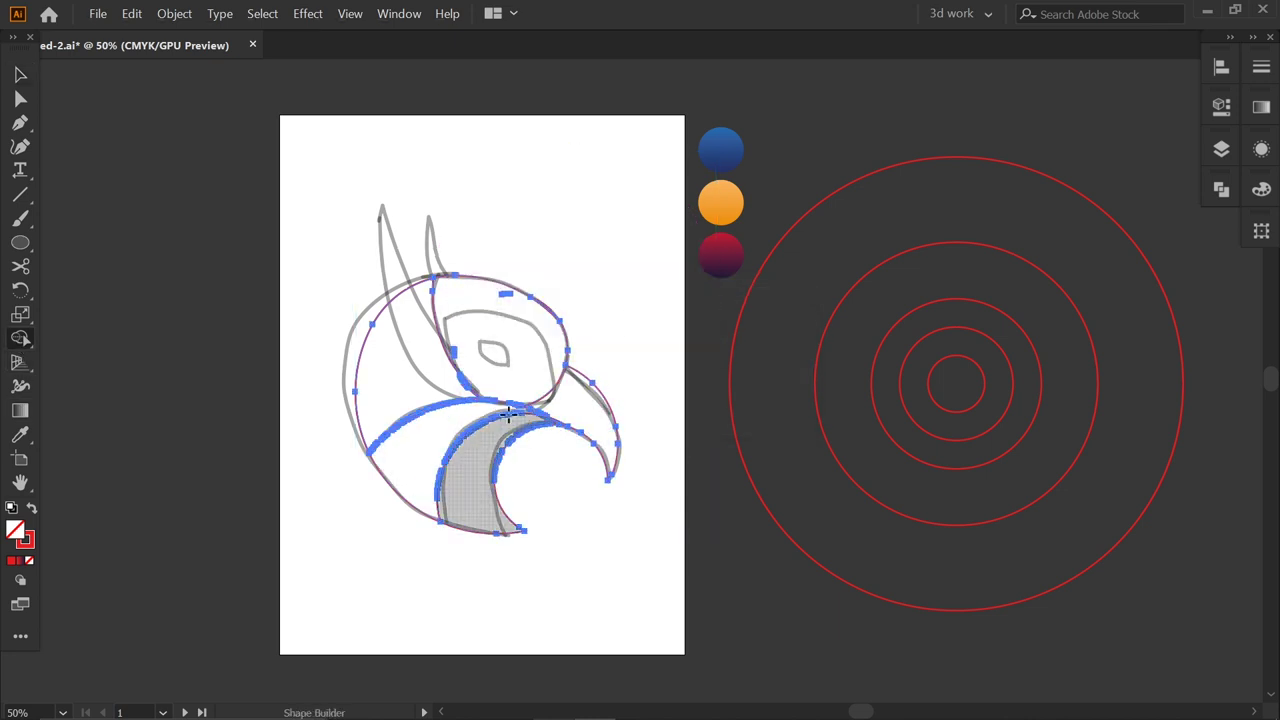
{"action": "key", "text": "v"}
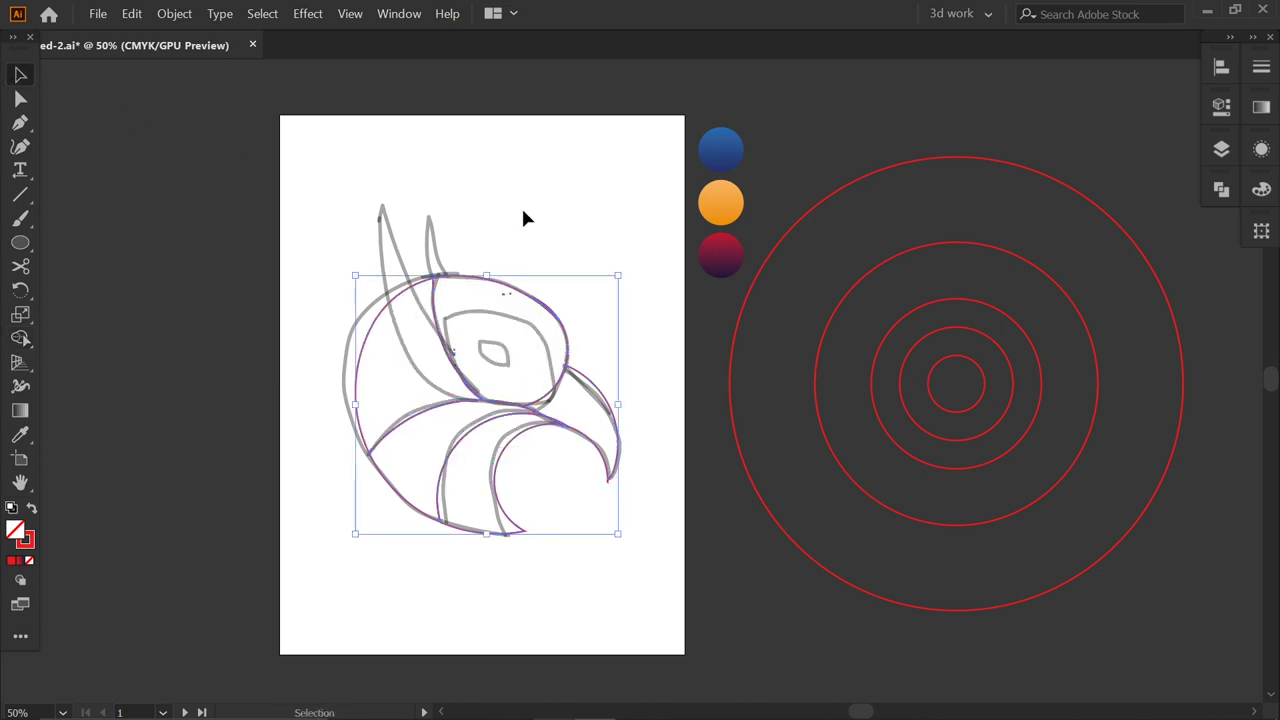
{"action": "left_click", "coordinate": [523, 214]}
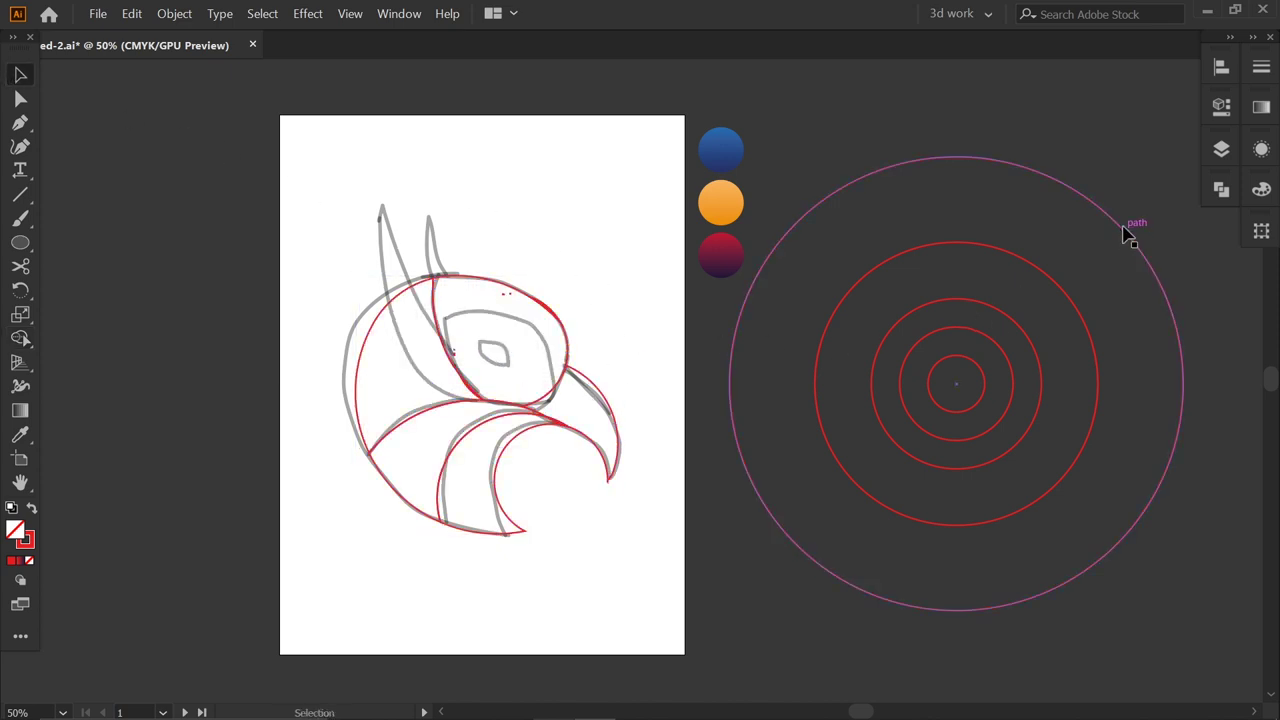
Place copies of the middle-sized circle around the eye area and use Shape Builder to trim them into the eye patch.
{"action": "left_click_drag", "start_coordinate": [1016, 325], "coordinate": [606, 295]}
{"action": "left_click_drag", "start_coordinate": [606, 209], "coordinate": [457, 535]}
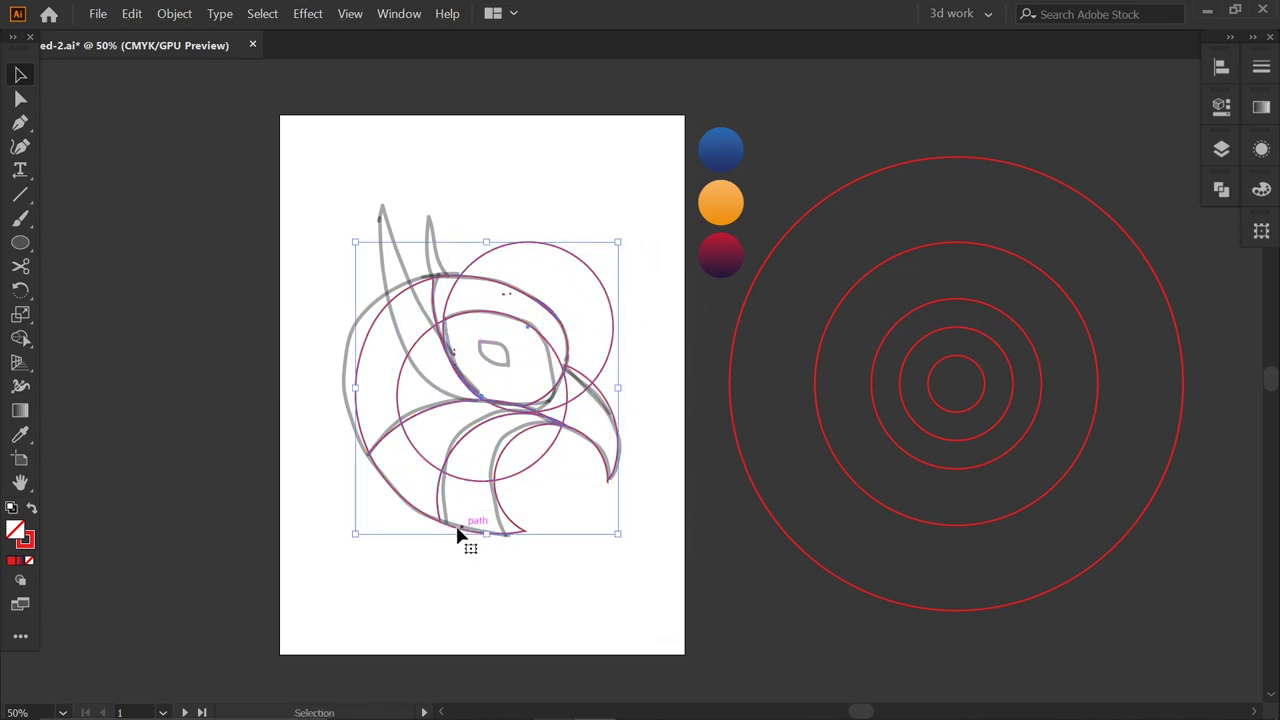
{"action": "left_click", "coordinate": [20, 339]}
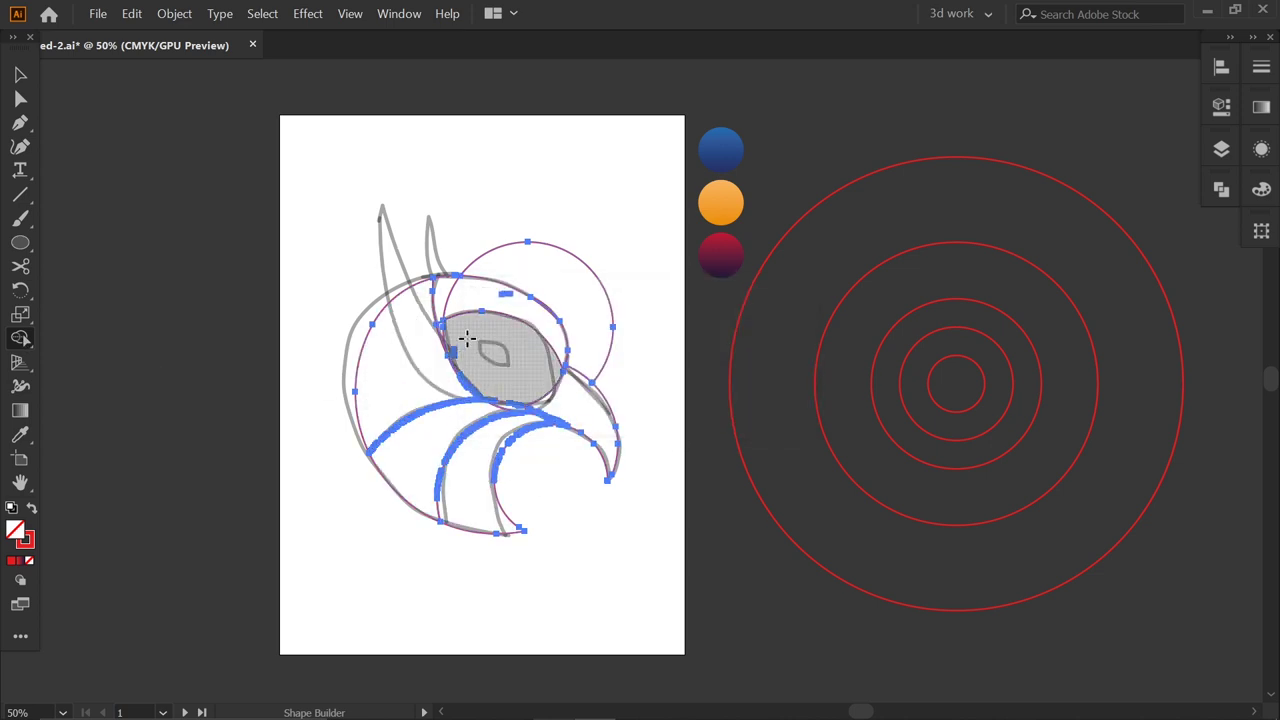
{"action": "left_click_drag", "start_coordinate": [509, 292], "coordinate": [442, 291]}
{"action": "mouse_move", "coordinate": [542, 319]}
{"action": "left_mouse_down"}
{"action": "mouse_move", "coordinate": [437, 291]}
{"action": "mouse_move", "coordinate": [412, 308]}
{"action": "left_mouse_up"}
{"action": "mouse_move", "coordinate": [545, 368]}
{"action": "left_mouse_down"}
{"action": "mouse_move", "coordinate": [520, 377]}
{"action": "mouse_move", "coordinate": [478, 352]}
{"action": "left_mouse_up"}
{"action": "left_click", "coordinate": [510, 262], "text": "alt"}
{"action": "key", "text": "v"}
Place two copies of the largest circle along the edges of the long crest feather and shift the guide circle set away from the artboard.
{"action": "left_click", "coordinate": [1075, 290]}
{"action": "left_click_drag", "start_coordinate": [1160, 277], "coordinate": [812, 130]}
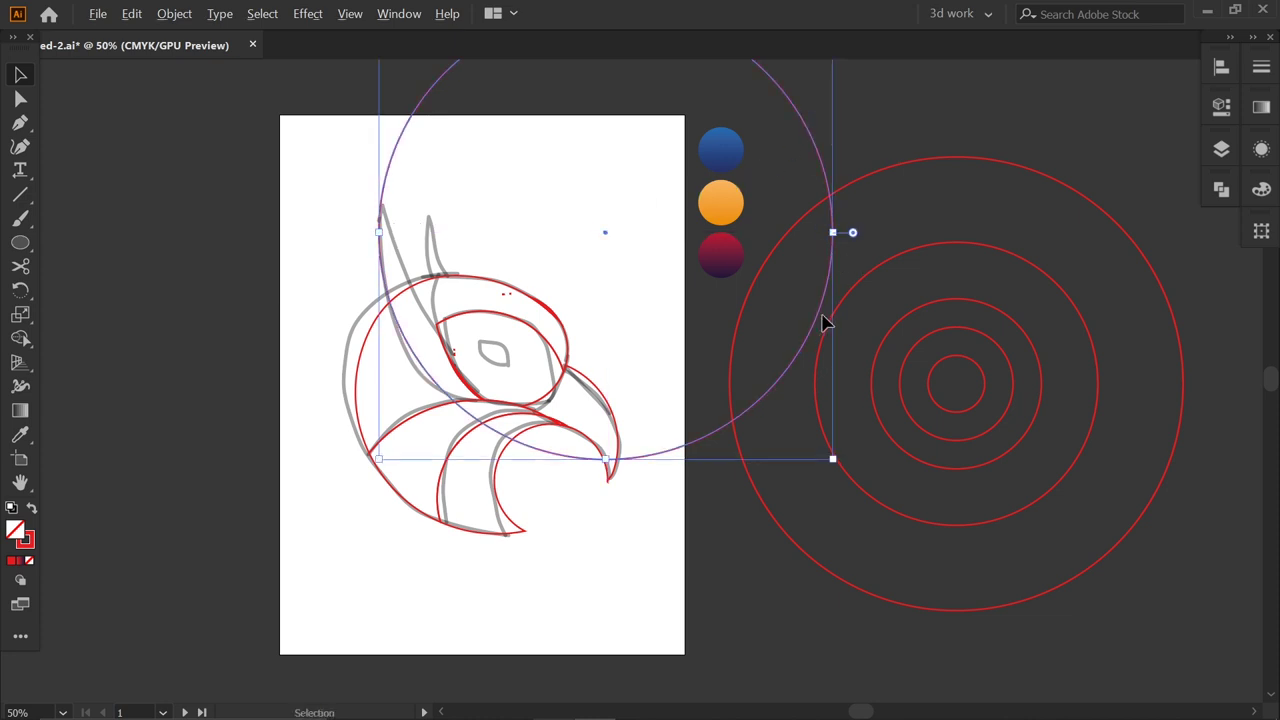
{"action": "left_click_drag", "start_coordinate": [822, 320], "coordinate": [820, 265]}
{"action": "left_click_drag", "start_coordinate": [923, 115], "coordinate": [556, 179]}
{"action": "left_click_drag", "start_coordinate": [1037, 95], "coordinate": [951, 635]}
{"action": "left_click_drag", "start_coordinate": [986, 380], "coordinate": [1082, 381]}
{"action": "left_click", "coordinate": [866, 136]}
Select the overlapping shapes and use Shape Builder to trim the two largest circles into the long crest feather.
{"action": "left_click", "coordinate": [530, 447]}
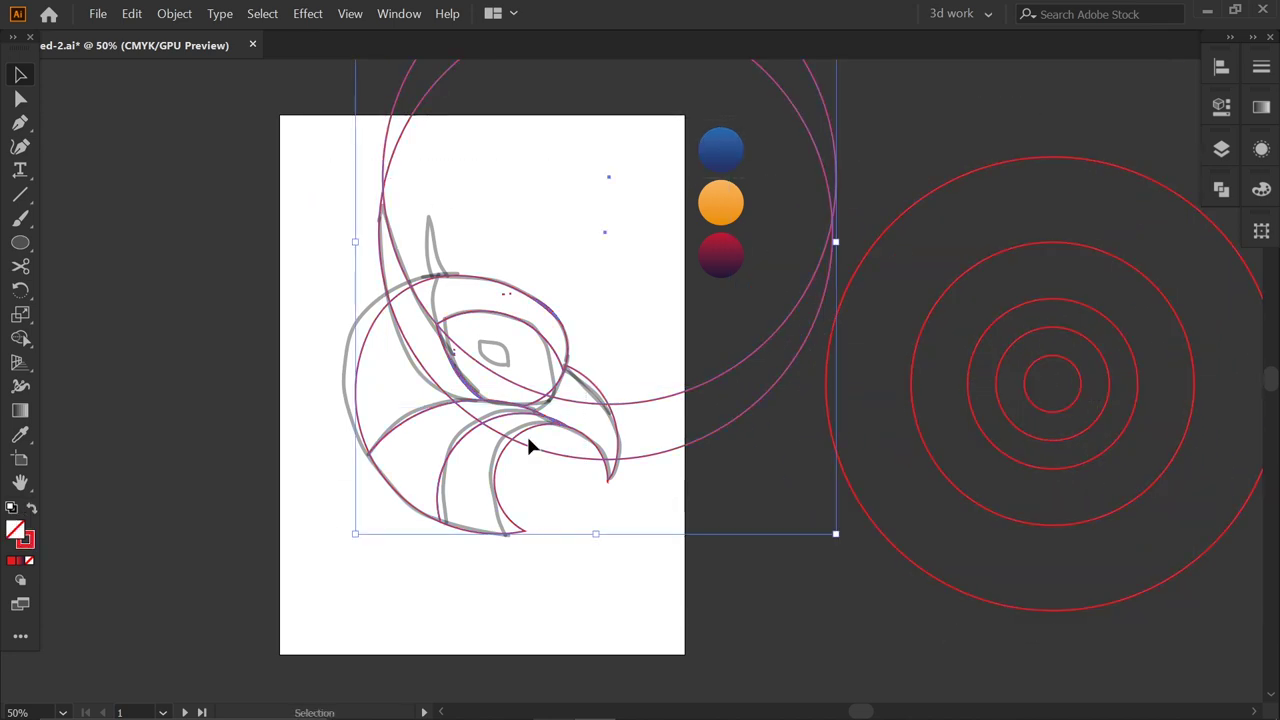
{"action": "left_click", "coordinate": [22, 338]}
{"action": "left_click_drag", "start_coordinate": [303, 240], "coordinate": [566, 217]}
{"action": "left_click_drag", "start_coordinate": [711, 309], "coordinate": [717, 457]}
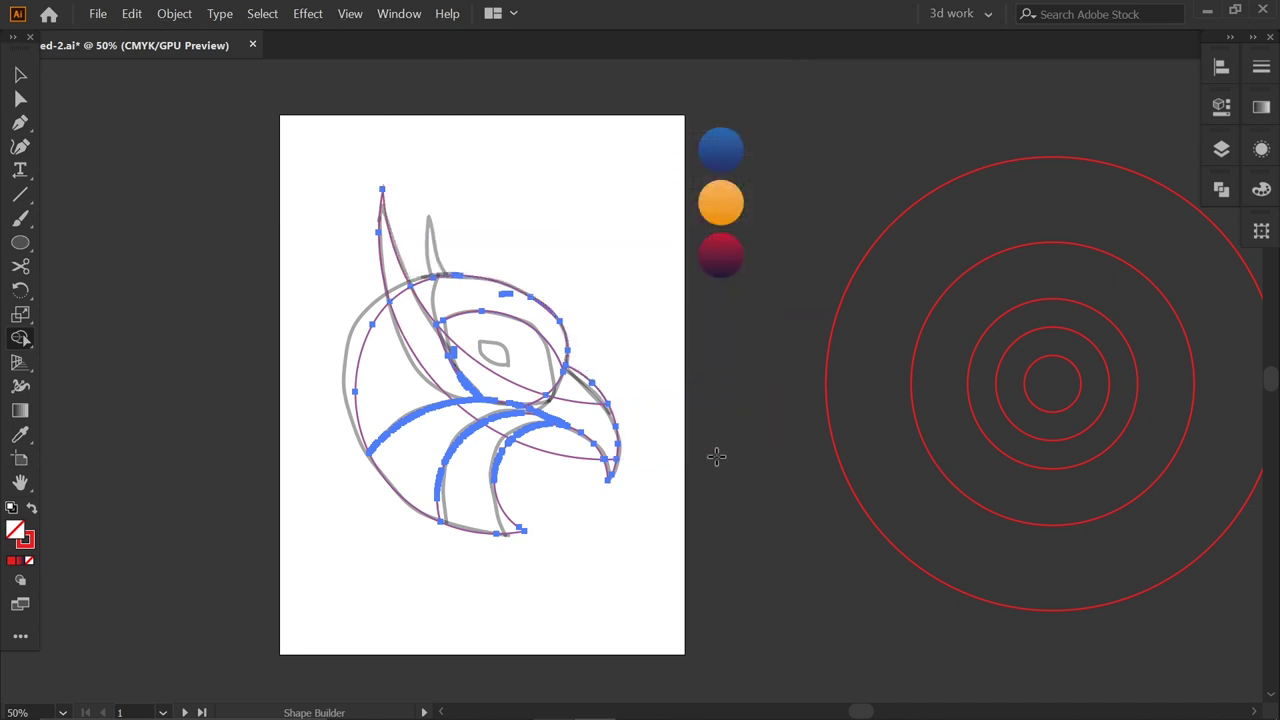
{"action": "left_click_drag", "start_coordinate": [575, 391], "coordinate": [584, 415]}
{"action": "mouse_move", "coordinate": [573, 484]}
{"action": "left_mouse_down"}
{"action": "mouse_move", "coordinate": [511, 426]}
{"action": "mouse_move", "coordinate": [452, 430]}
{"action": "mouse_move", "coordinate": [540, 446]}
{"action": "left_mouse_up"}
{"action": "mouse_move", "coordinate": [514, 383]}
{"action": "left_mouse_down"}
{"action": "mouse_move", "coordinate": [440, 367]}
{"action": "mouse_move", "coordinate": [392, 277]}
{"action": "mouse_move", "coordinate": [448, 286]}
{"action": "mouse_move", "coordinate": [427, 286]}
{"action": "mouse_move", "coordinate": [490, 374]}
{"action": "left_mouse_up"}
{"action": "left_click", "coordinate": [20, 75]}
{"action": "left_click", "coordinate": [534, 185]}
Merge the crown areas divided by the base of the short crest feather with Shape Builder.
{"action": "left_click", "coordinate": [466, 188]}
{"action": "left_click", "coordinate": [20, 339]}
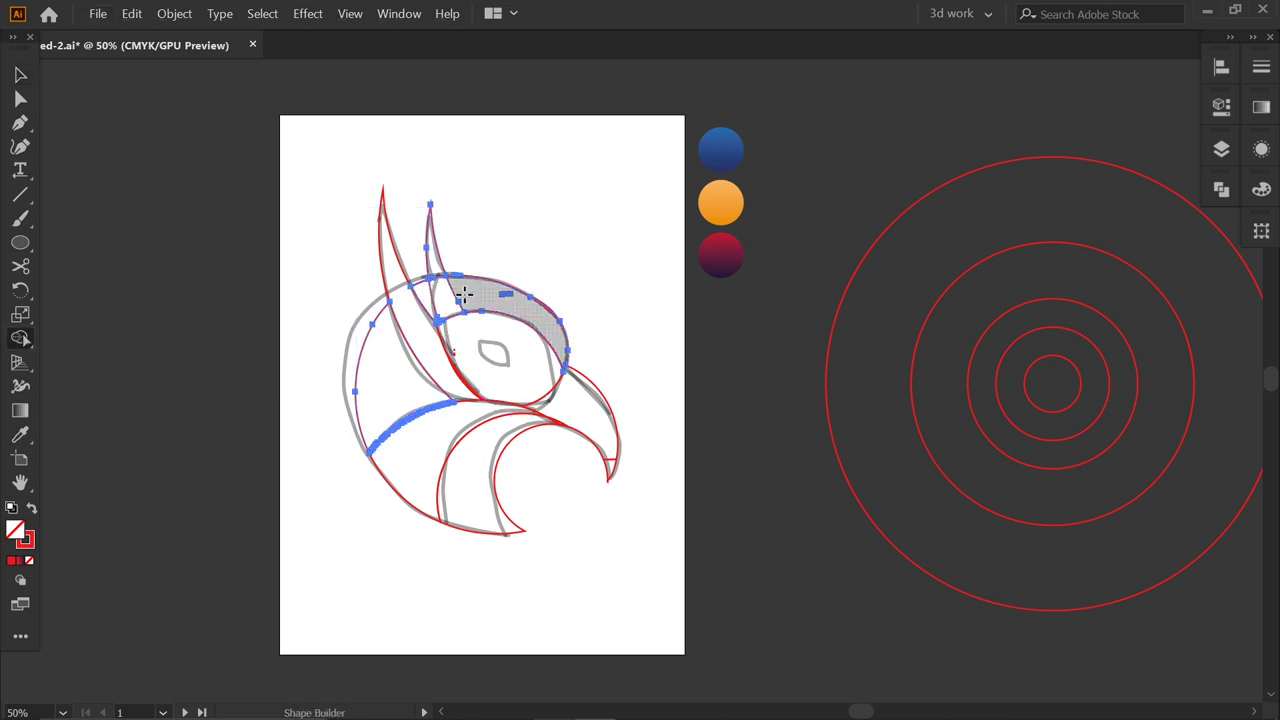
{"action": "left_click_drag", "start_coordinate": [464, 295], "coordinate": [425, 291]}
{"action": "key", "text": "v"}
{"action": "key", "text": "ctrl+shift+a"}
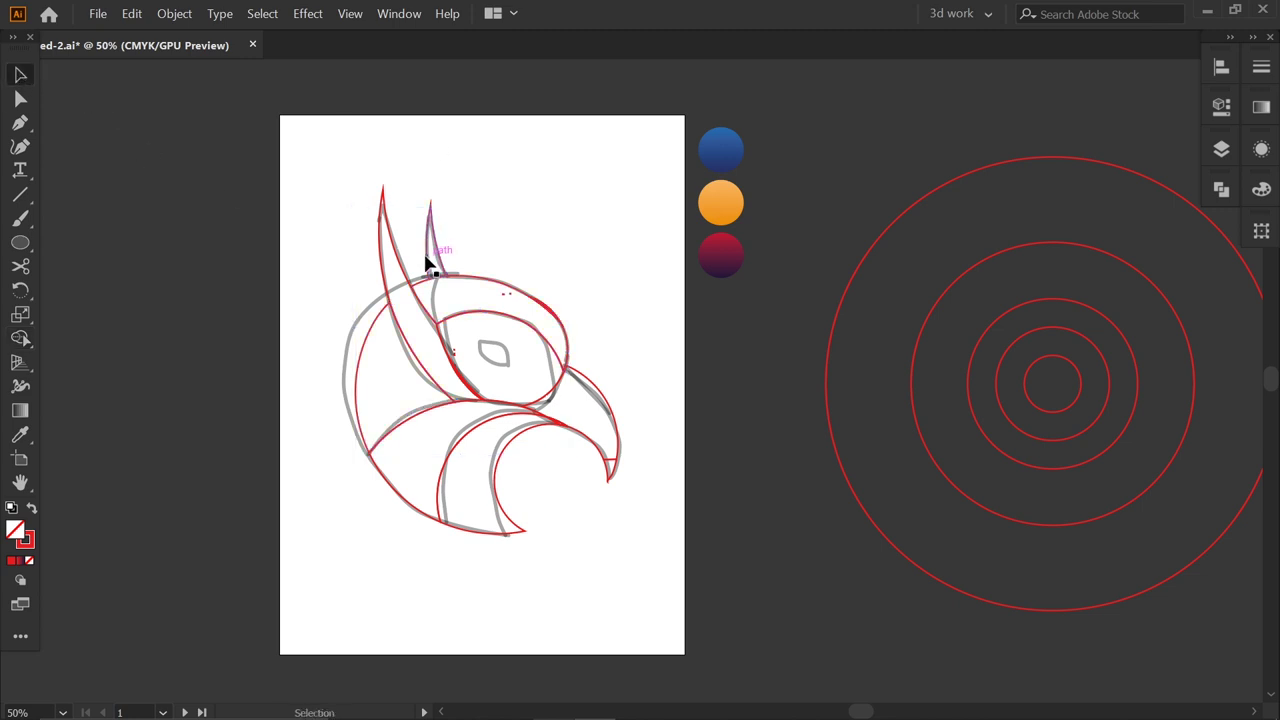
Nudge the short crest feather slightly up and to the left to fit the sketch.
{"action": "key", "text": "Up"}
{"action": "key", "text": "Up"}
{"action": "key", "text": "Up"}
{"action": "key", "text": "Up"}
{"action": "key", "text": "Up"}
{"action": "key", "text": "Up"}
{"action": "key", "text": "Up"}
{"action": "key", "text": "Up"}
{"action": "key", "text": "Up"}
{"action": "key", "text": "Left"}
{"action": "key", "text": "Left"}
{"action": "key", "text": "Left"}
{"action": "left_click", "coordinate": [478, 240]}
{"action": "right_click", "coordinate": [596, 229]}
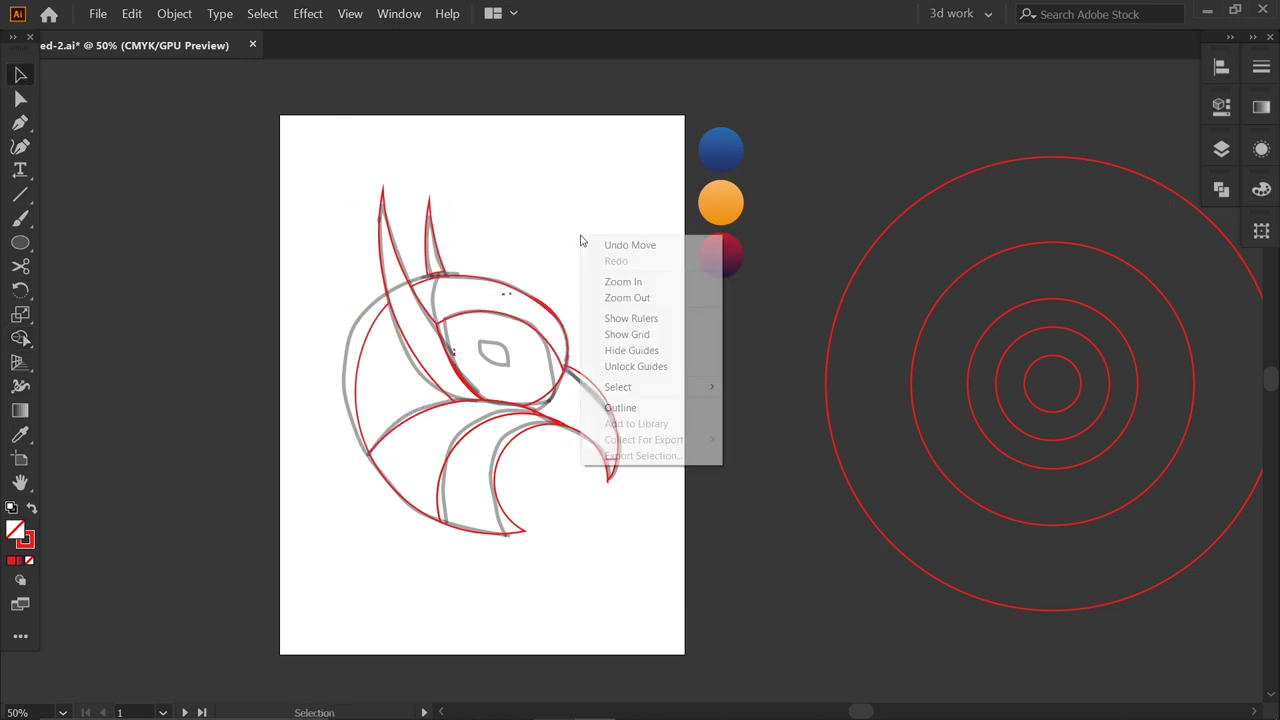
{"action": "left_click", "coordinate": [554, 231]}
Overlap two copies of the smallest circle at the eye and trim them with Shape Builder to leave the almond-shaped eye.
{"action": "left_click_drag", "start_coordinate": [1063, 352], "coordinate": [511, 390]}
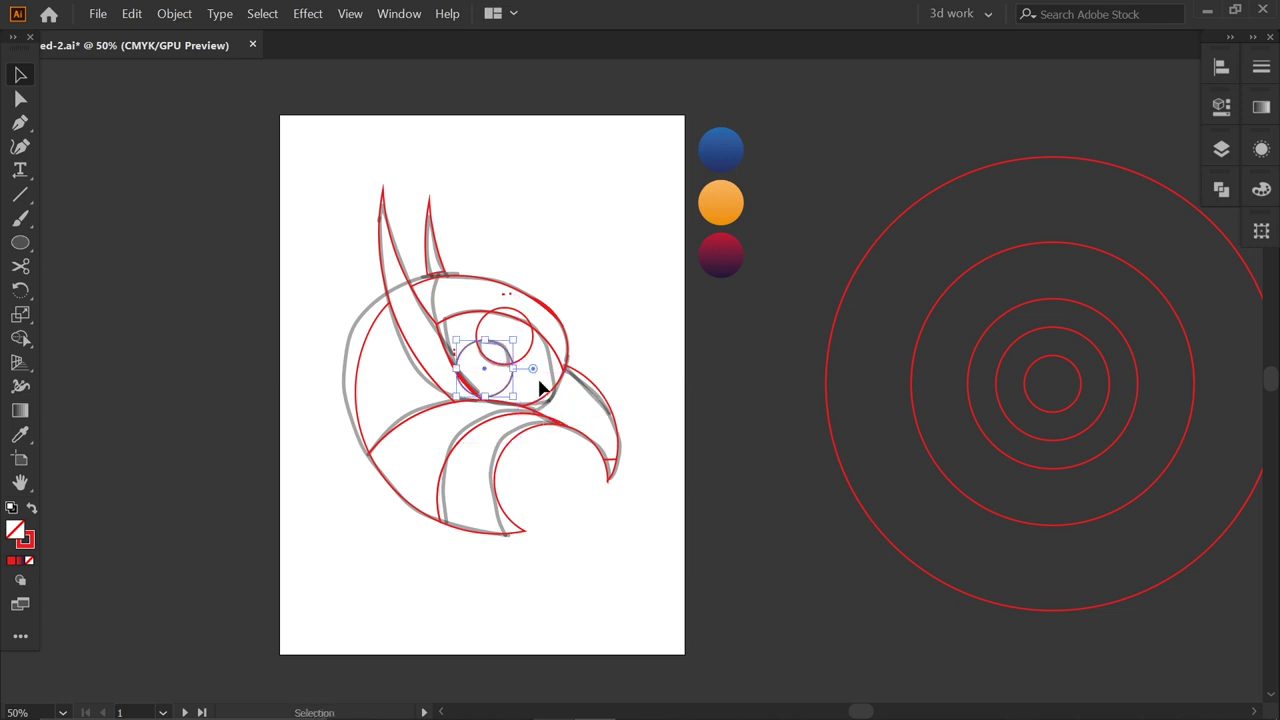
{"action": "left_click", "coordinate": [477, 345], "text": "shift"}
{"action": "left_click", "coordinate": [12, 343]}
{"action": "left_click", "coordinate": [480, 372], "text": "alt"}
{"action": "left_click", "coordinate": [502, 342], "text": "alt"}
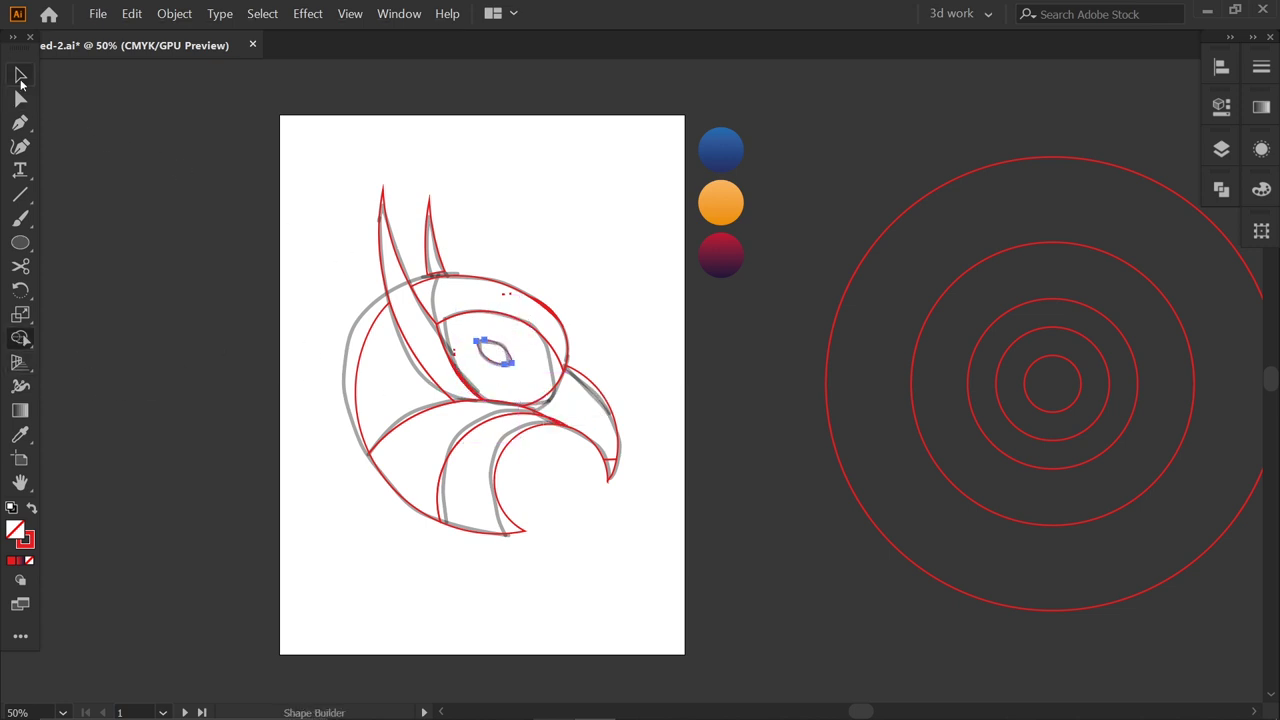
{"action": "left_click", "coordinate": [20, 76]}
{"action": "left_click", "coordinate": [537, 172]}
Delete the golden-ratio guide circles and move the red bird outline off the artboard beside the sketch.
{"action": "left_click", "coordinate": [1080, 607]}
{"action": "key", "text": "Delete"}
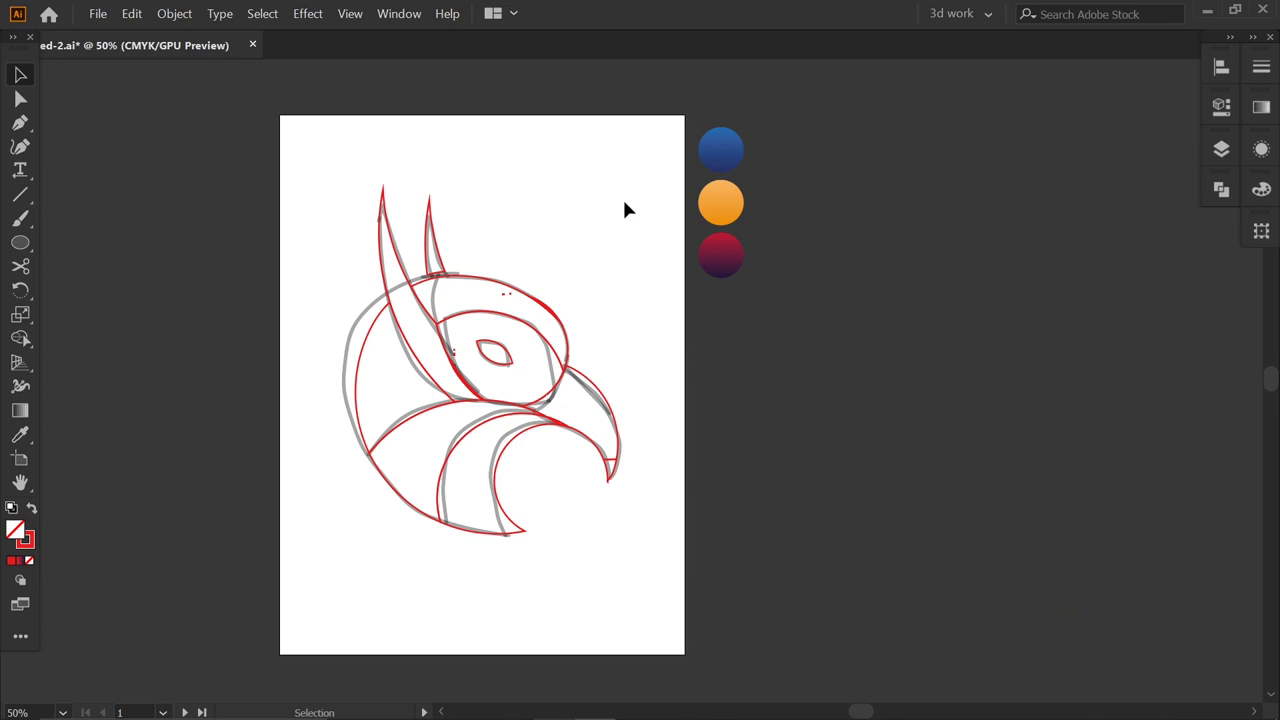
{"action": "left_click", "coordinate": [452, 396]}
{"action": "left_click_drag", "start_coordinate": [452, 370], "coordinate": [891, 377]}
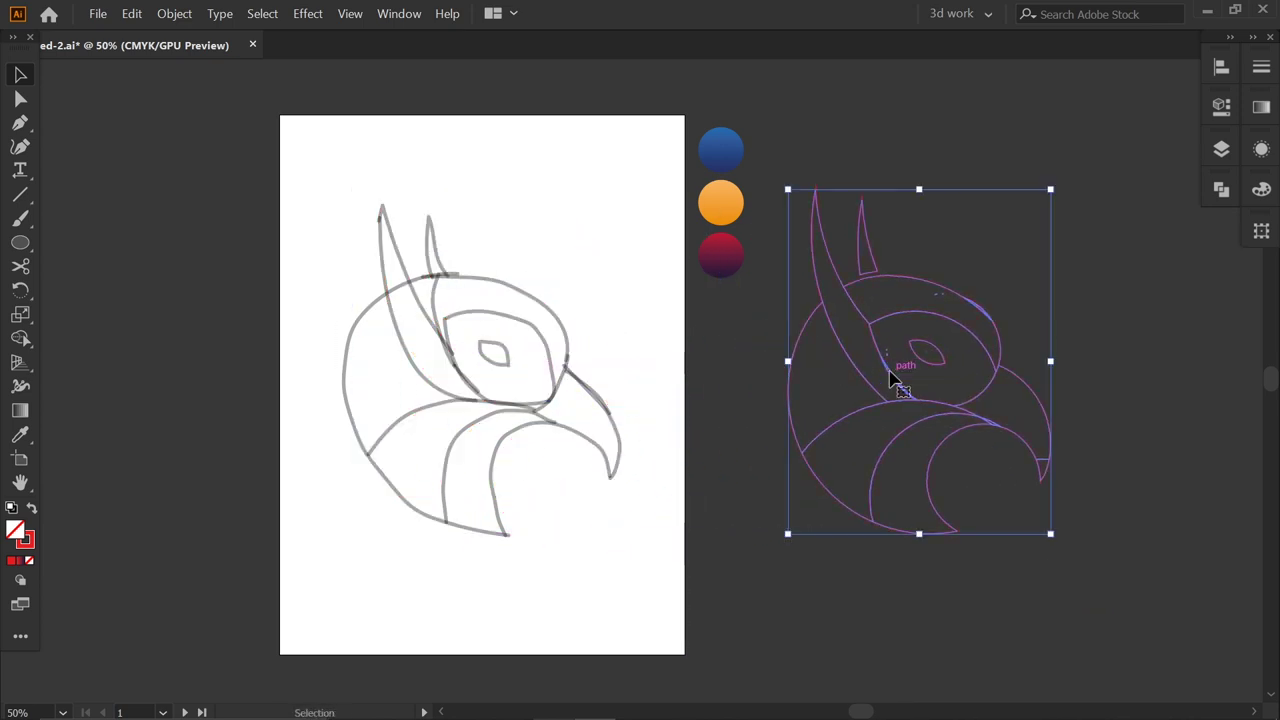
{"action": "left_click", "coordinate": [1136, 277]}
Unlock all objects and delete the grey hand-drawn sketch.
{"action": "left_click", "coordinate": [174, 13]}
{"action": "left_click", "coordinate": [257, 129]}
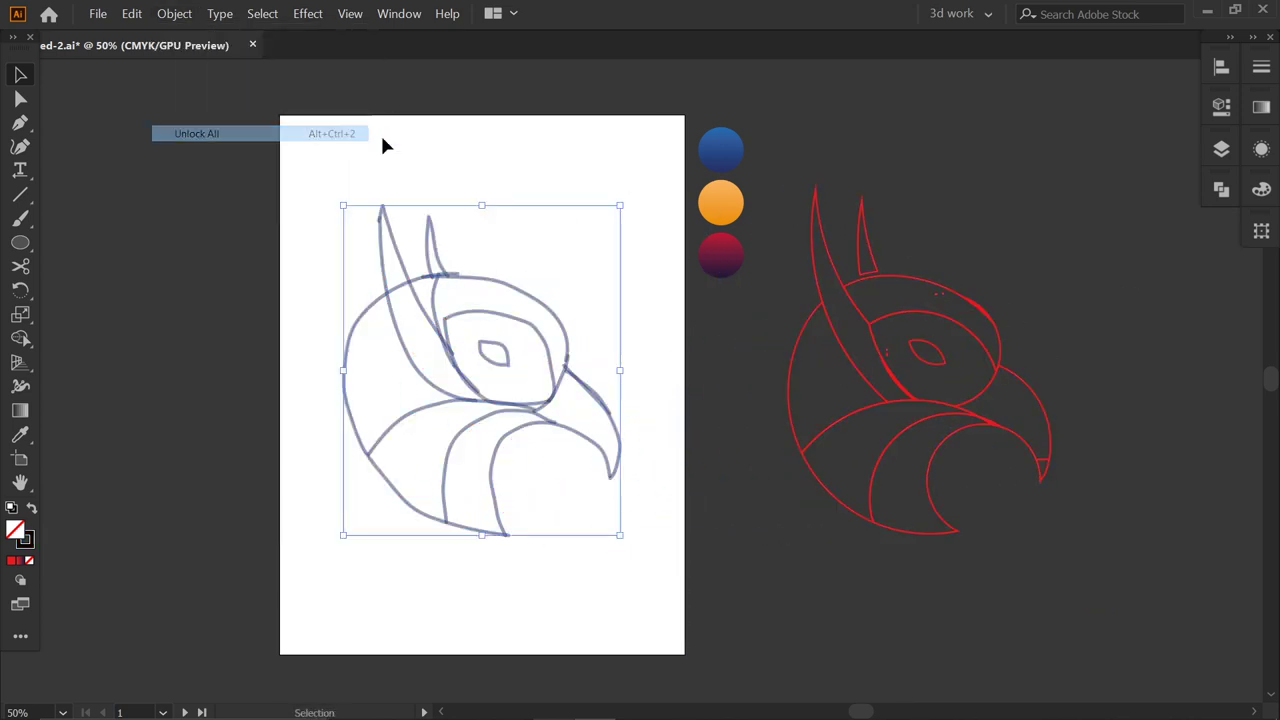
{"action": "key", "text": "Delete"}
Move the red bird outline back onto the empty artboard.
{"action": "left_click", "coordinate": [899, 402]}
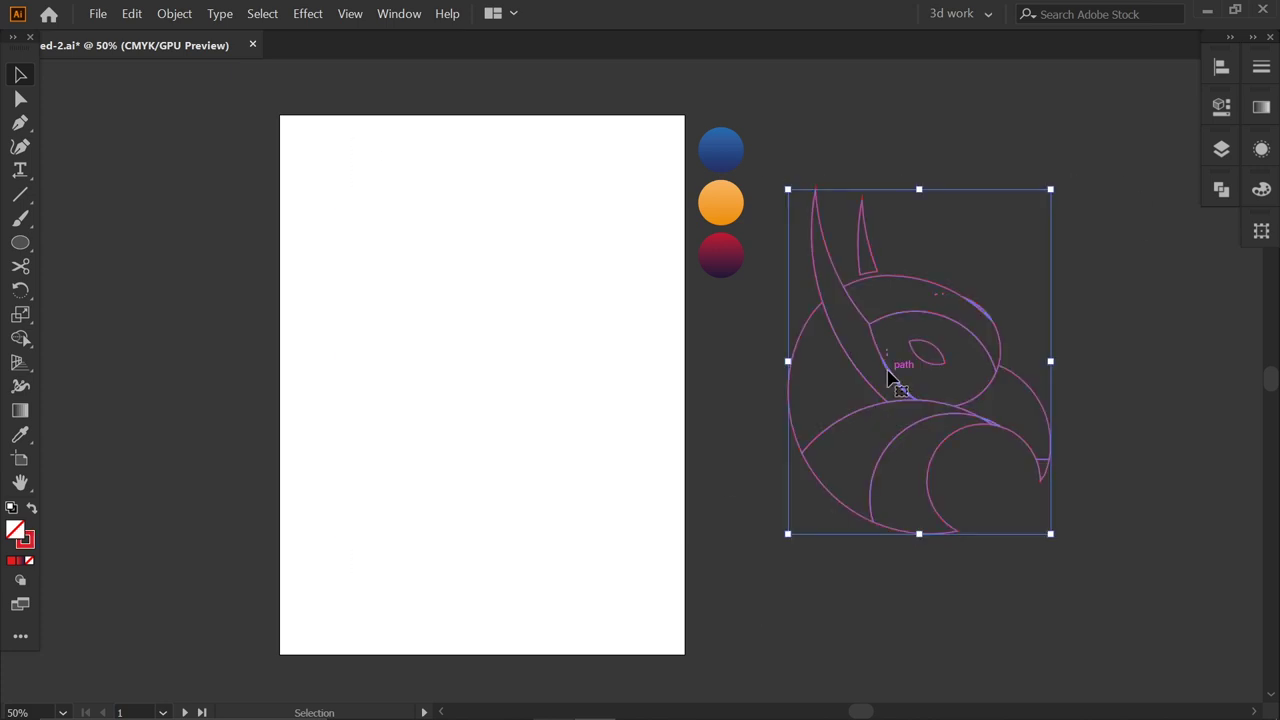
{"action": "left_click_drag", "start_coordinate": [891, 377], "coordinate": [474, 377]}
{"action": "key", "text": "z"}
{"action": "left_click", "coordinate": [628, 332]}
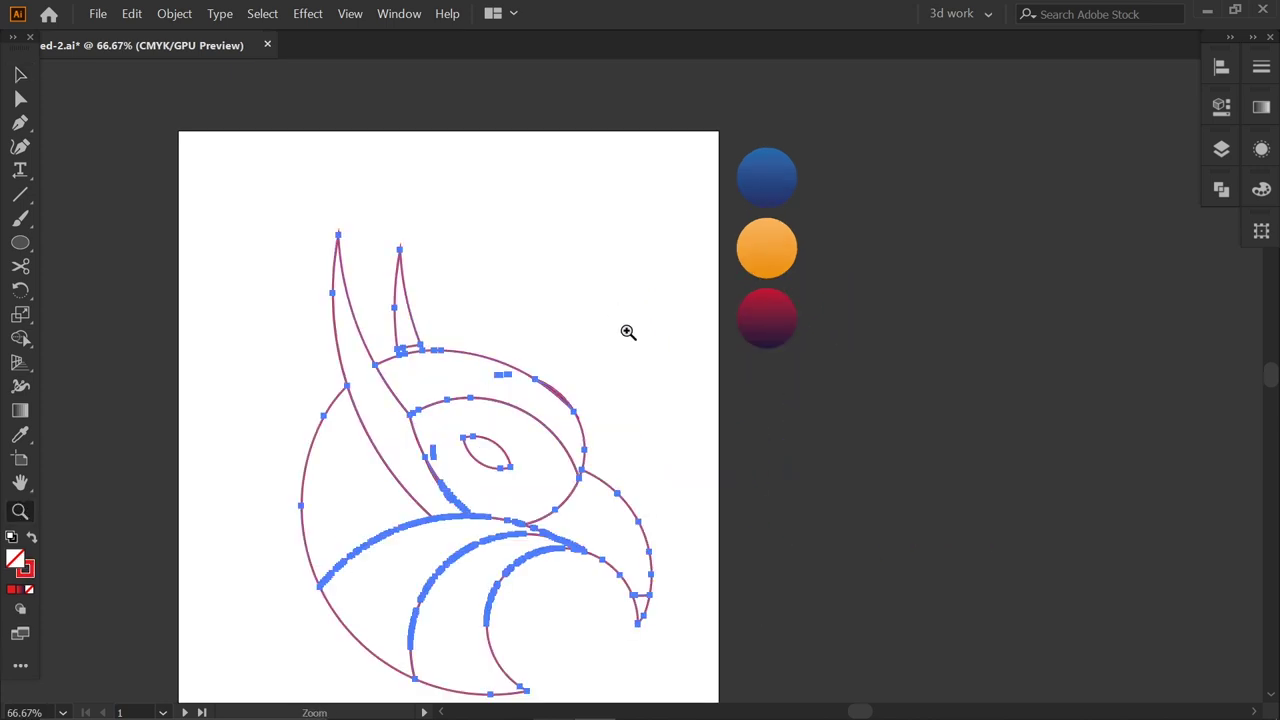
Merge the thin sliver and stray fragments into the crown outline with Shape Builder and clean up the sliver beside the eye patch.
{"action": "key", "text": "Delete"}
{"action": "key", "text": "v"}
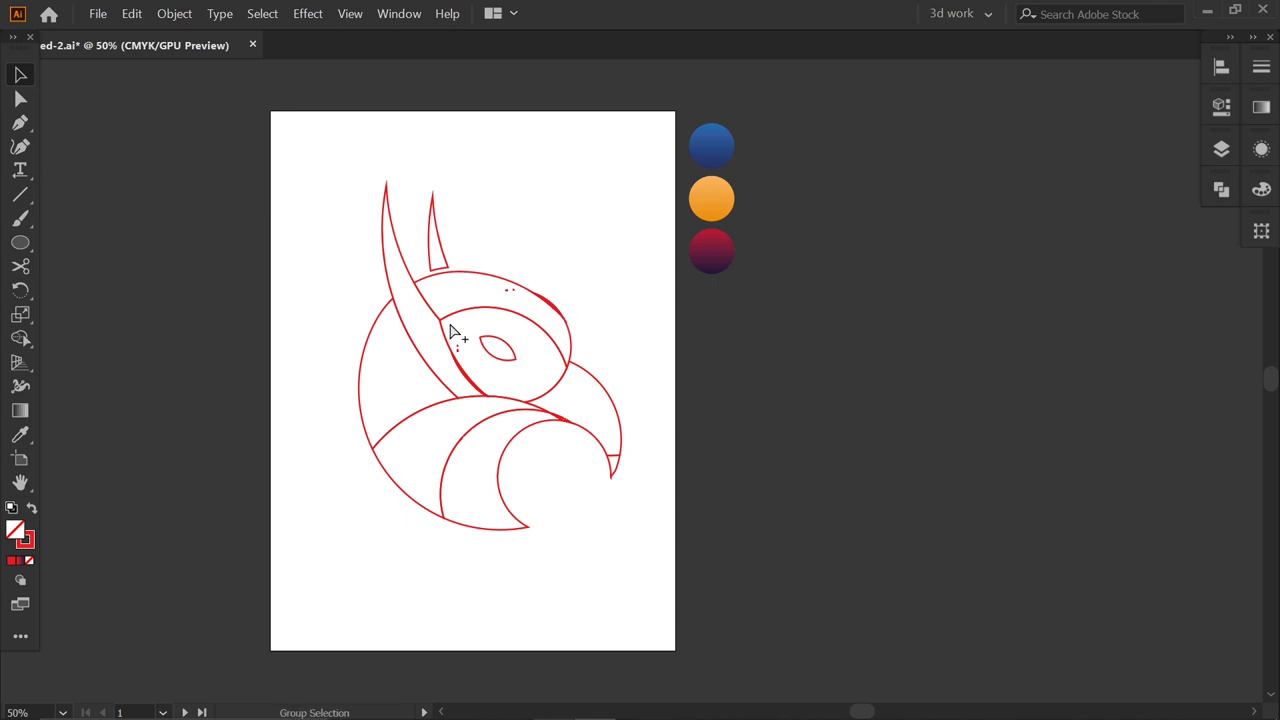
{"action": "key", "text": "ctrl+plus"}
{"action": "key", "text": "ctrl+plus"}
{"action": "left_click_drag", "start_coordinate": [834, 177], "coordinate": [343, 322]}
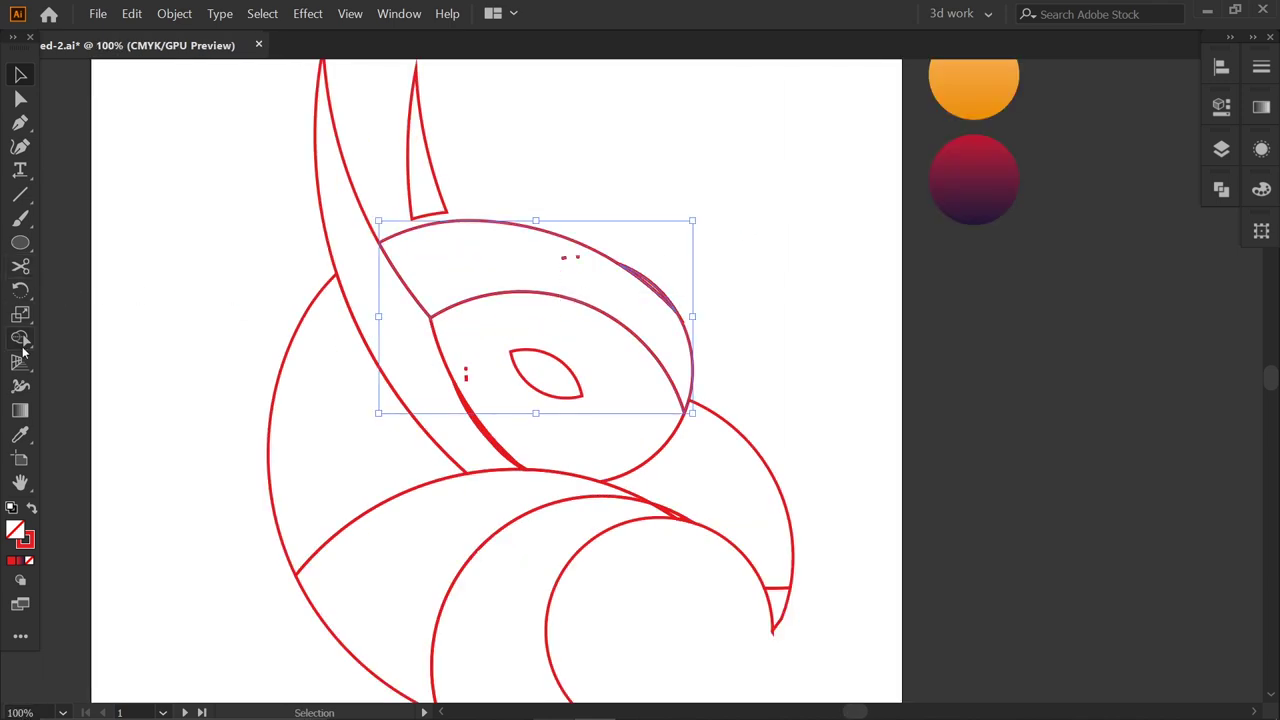
{"action": "left_click", "coordinate": [21, 338]}
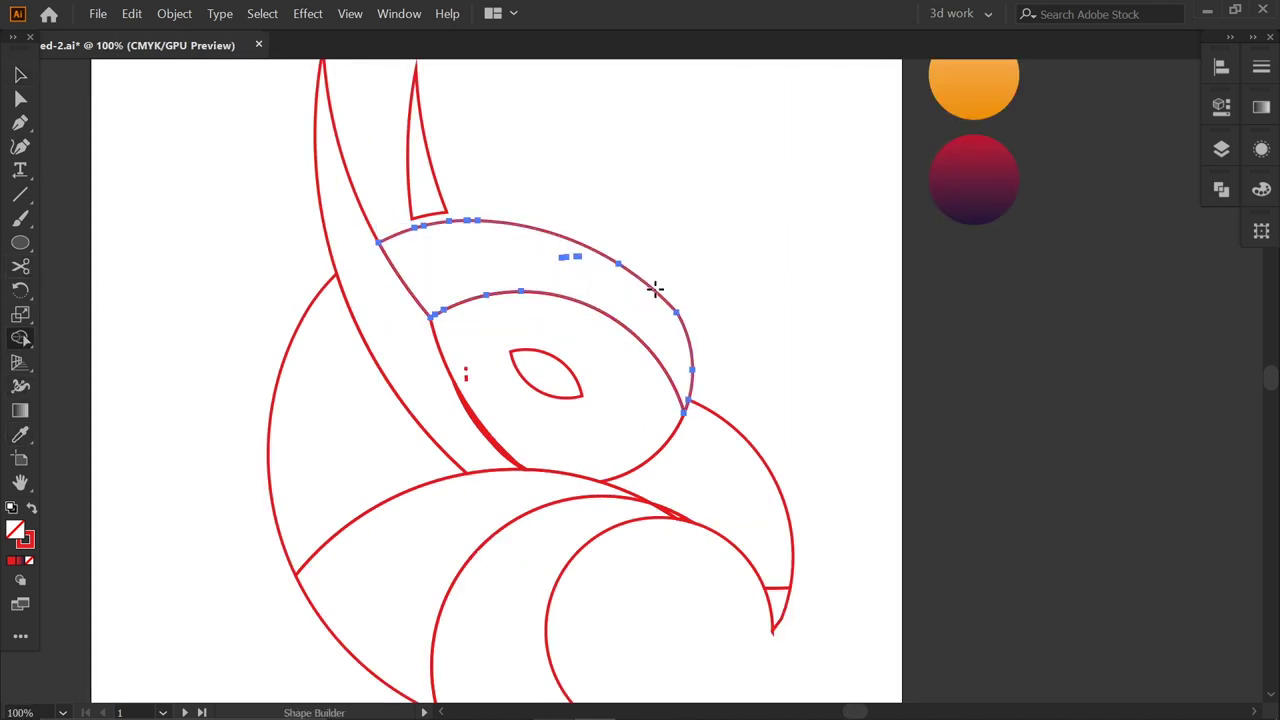
{"action": "left_click_drag", "start_coordinate": [606, 283], "coordinate": [567, 258]}
{"action": "left_click", "coordinate": [21, 75]}
{"action": "left_click", "coordinate": [797, 335]}
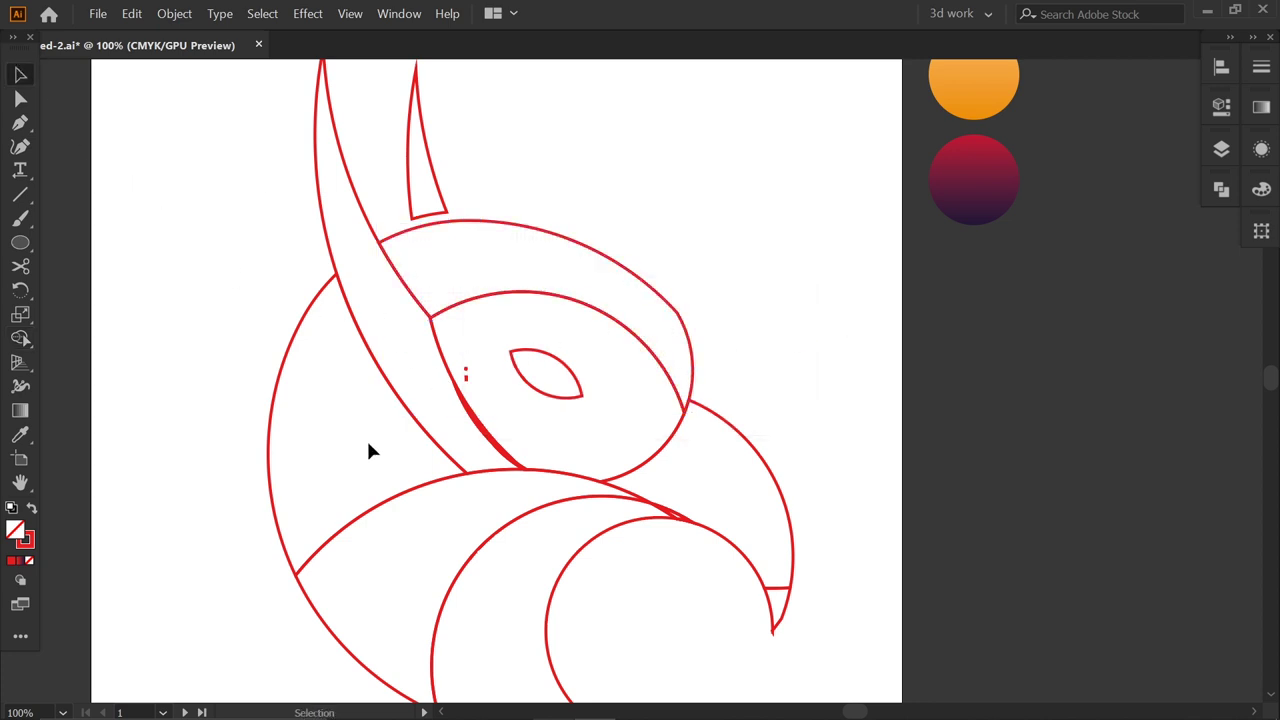
{"action": "mouse_move", "coordinate": [368, 444]}
{"action": "left_mouse_down"}
{"action": "mouse_move", "coordinate": [490, 418]}
{"action": "mouse_move", "coordinate": [467, 411]}
{"action": "mouse_move", "coordinate": [477, 440]}
{"action": "mouse_move", "coordinate": [500, 460]}
{"action": "left_mouse_up"}
{"action": "left_click", "coordinate": [20, 338]}
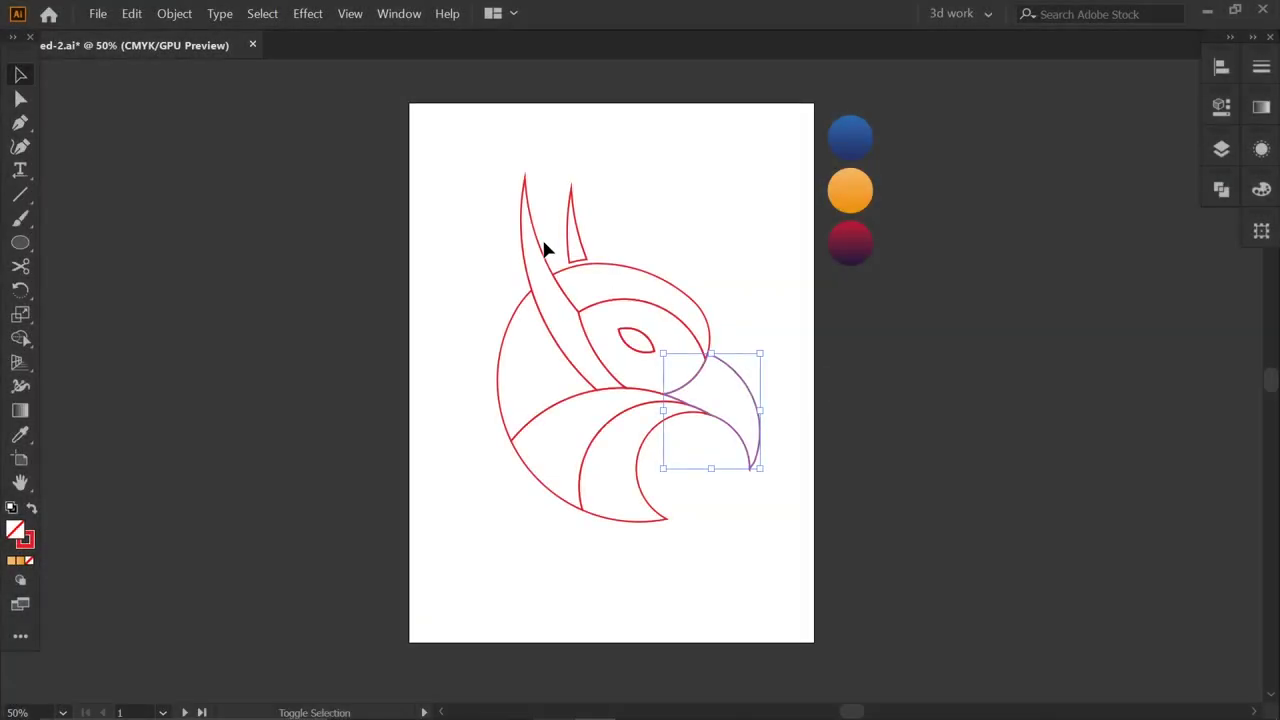
Fill both horns, the eye and the beak with the orange gradient sampled from the orange swatch circle.
{"action": "left_click", "coordinate": [545, 248], "text": "shift"}
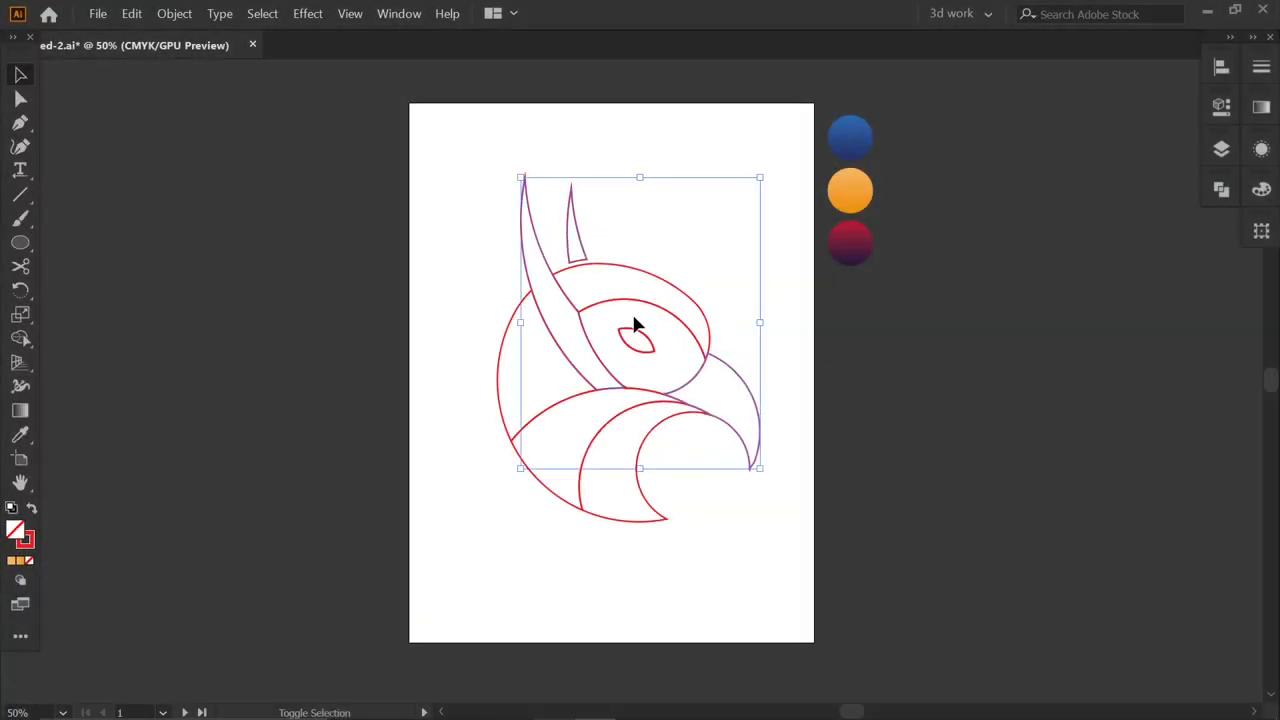
{"action": "key", "text": "i"}
{"action": "left_click", "coordinate": [848, 200]}
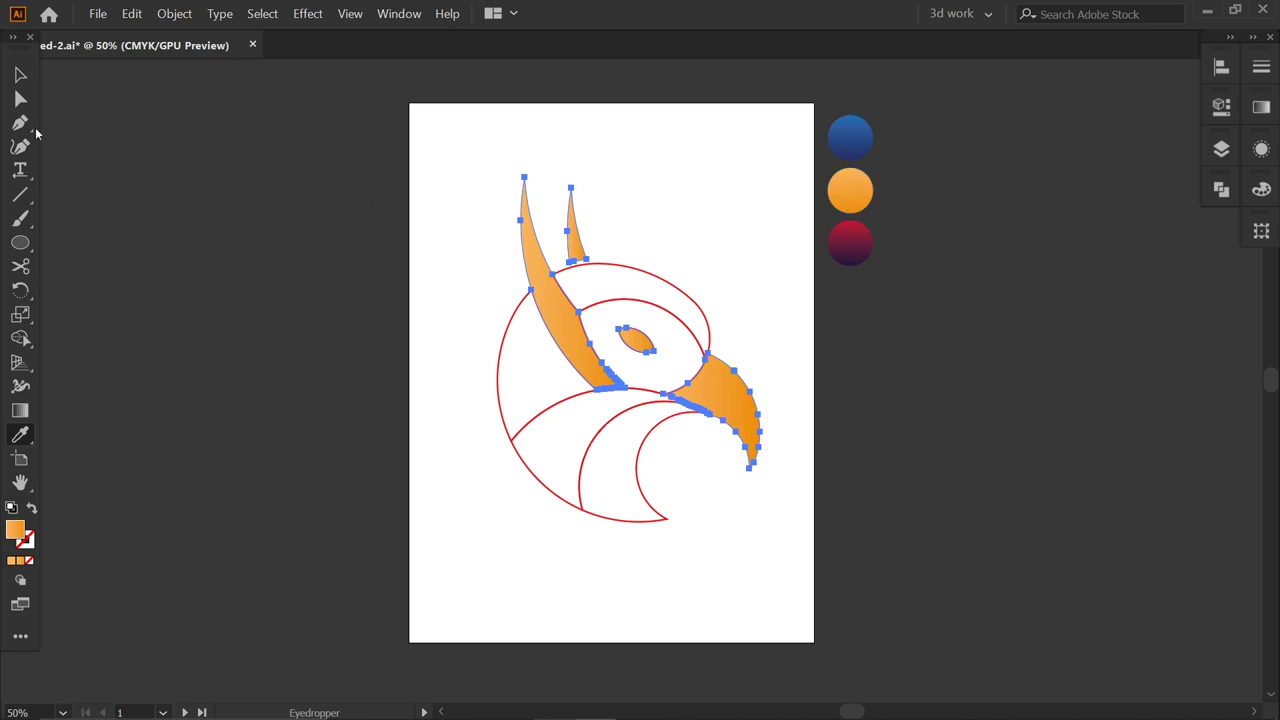
{"action": "left_click", "coordinate": [18, 76]}
{"action": "left_click", "coordinate": [643, 165]}
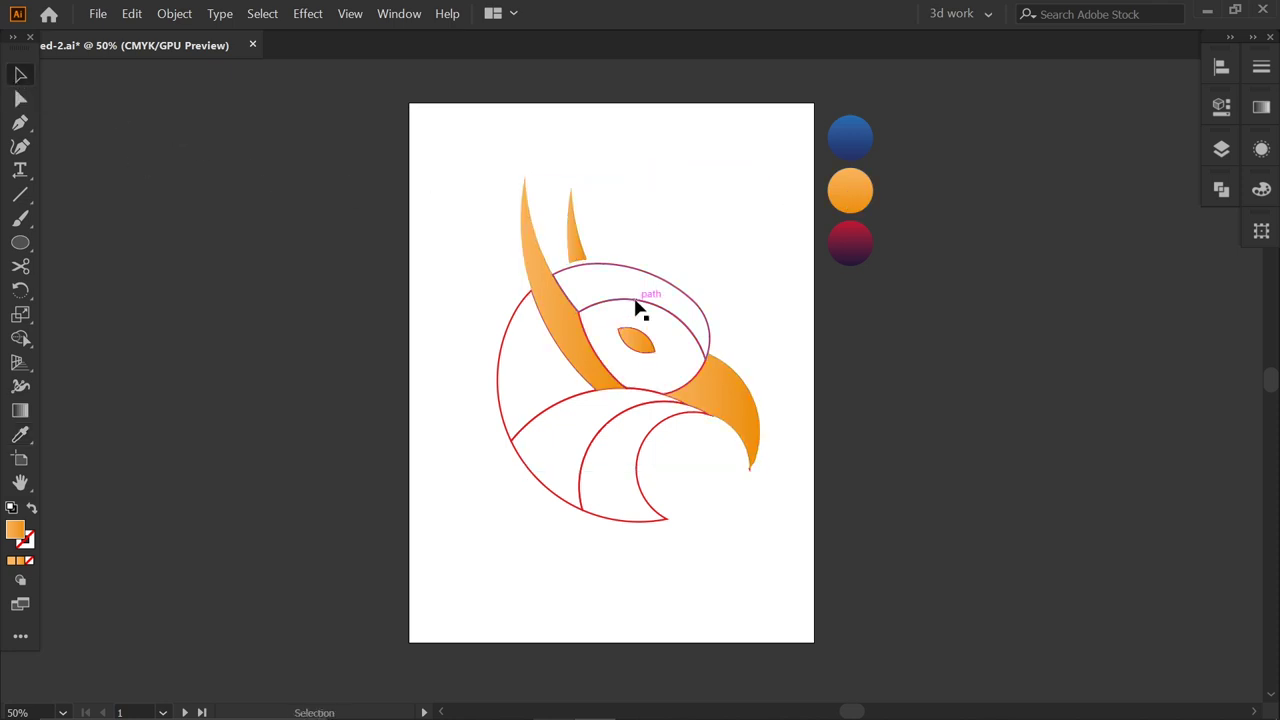
Fill the patch around the eye with the crimson-to-dark-purple gradient sampled from the red swatch circle.
{"action": "left_click", "coordinate": [634, 300]}
{"action": "left_click", "coordinate": [636, 341]}
{"action": "left_click", "coordinate": [676, 400]}
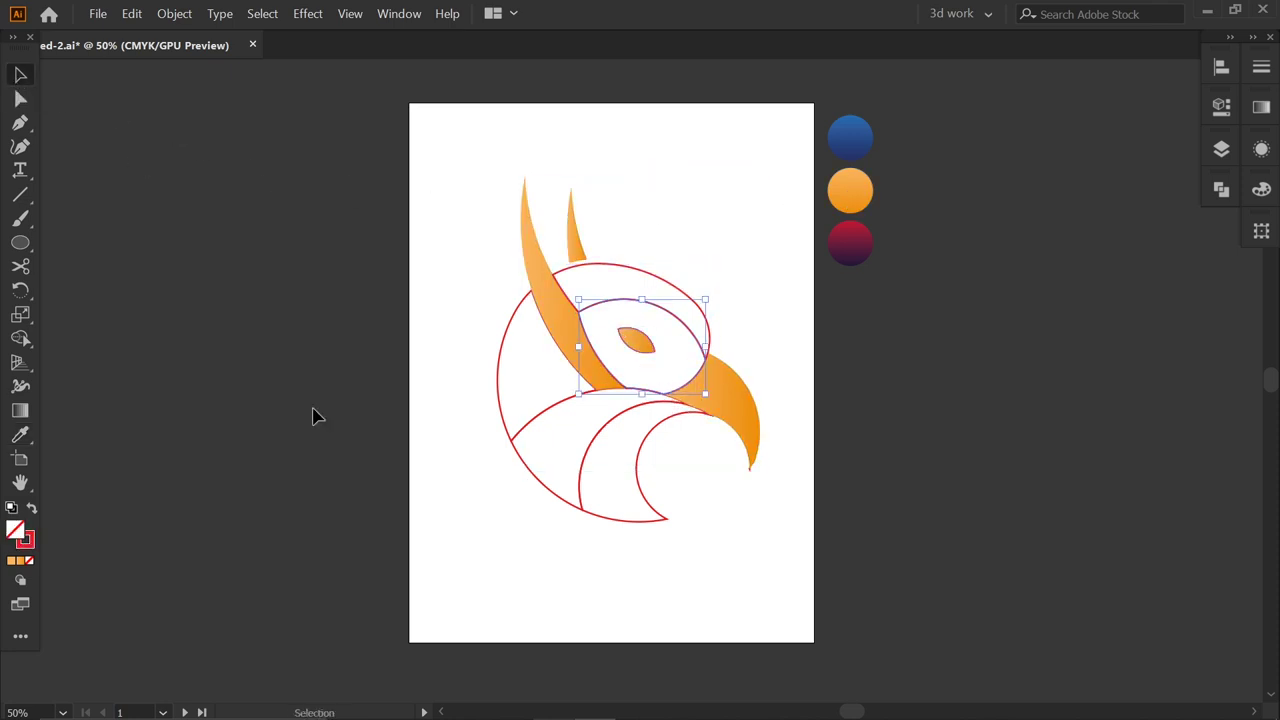
{"action": "key", "text": "i"}
{"action": "left_click", "coordinate": [850, 243]}
{"action": "key", "text": "v"}
{"action": "left_click", "coordinate": [218, 107]}
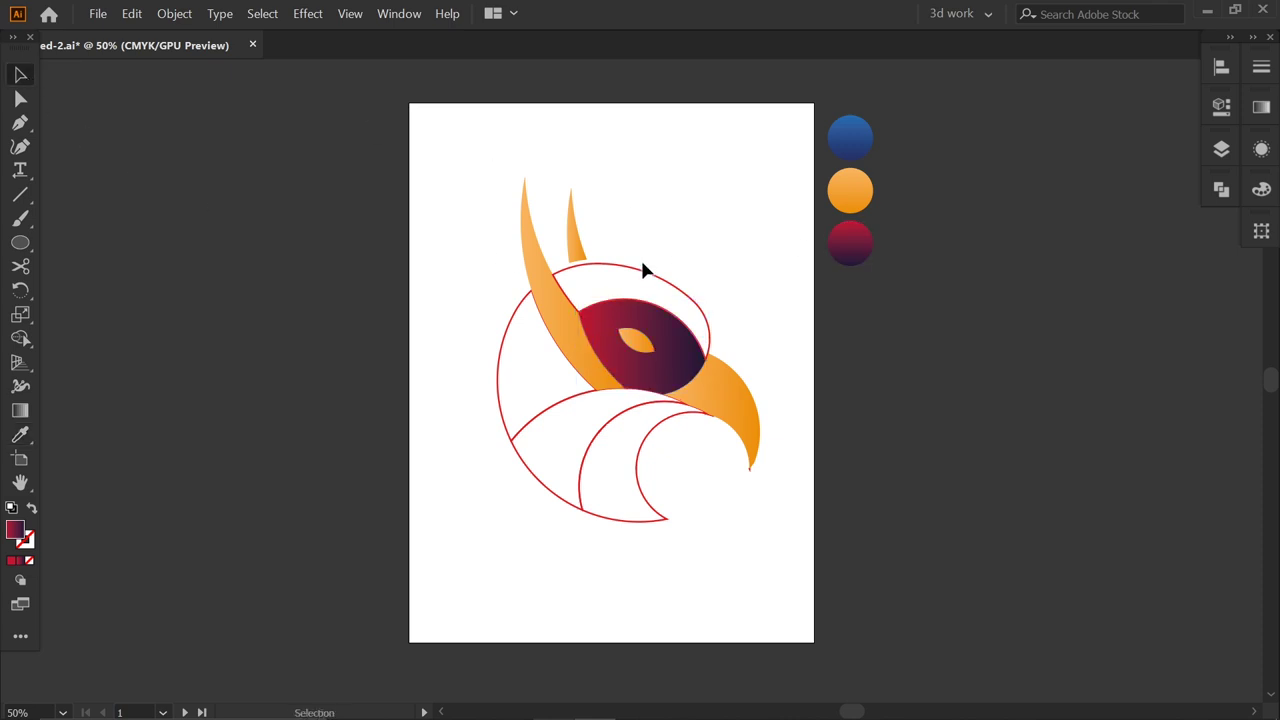
Fill the crown, the back of the head and the neck shapes with the blue gradient sampled from the blue swatch circle.
{"action": "left_click", "coordinate": [641, 266]}
{"action": "left_click", "coordinate": [512, 317], "text": "shift"}
{"action": "left_click", "coordinate": [1222, 190]}
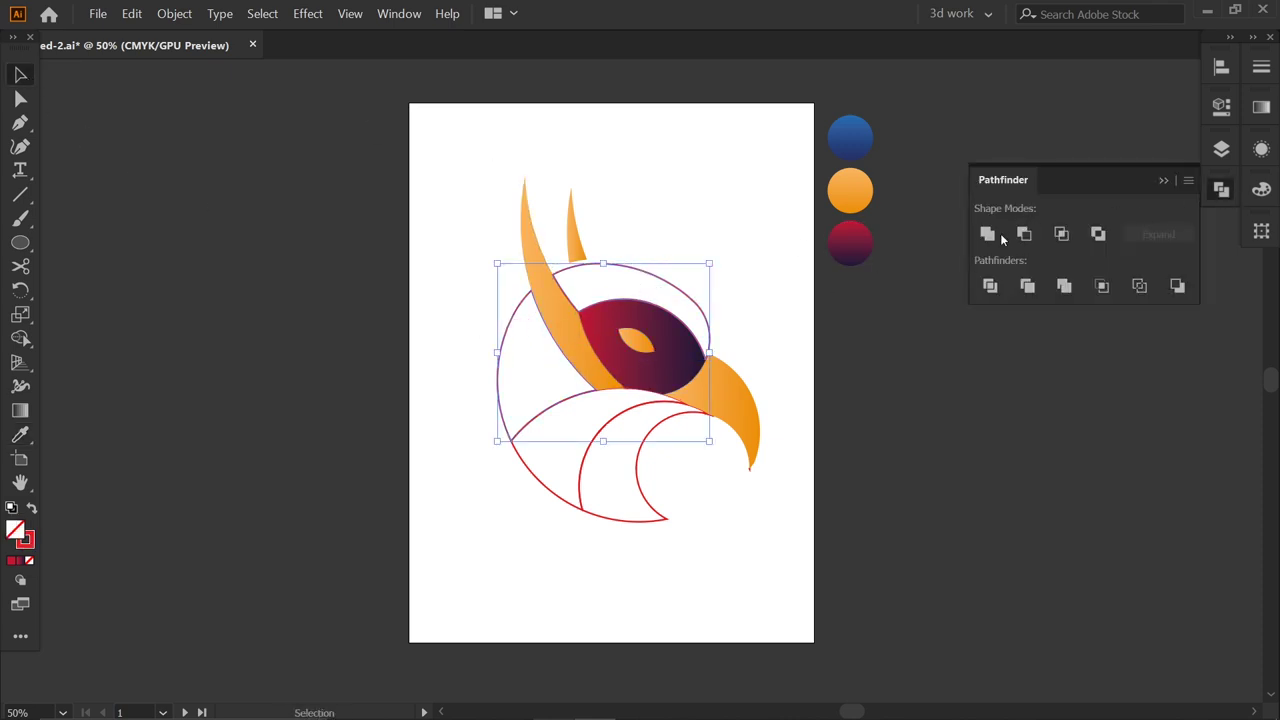
{"action": "left_click", "coordinate": [1165, 182]}
{"action": "left_click", "coordinate": [582, 464], "text": "shift"}
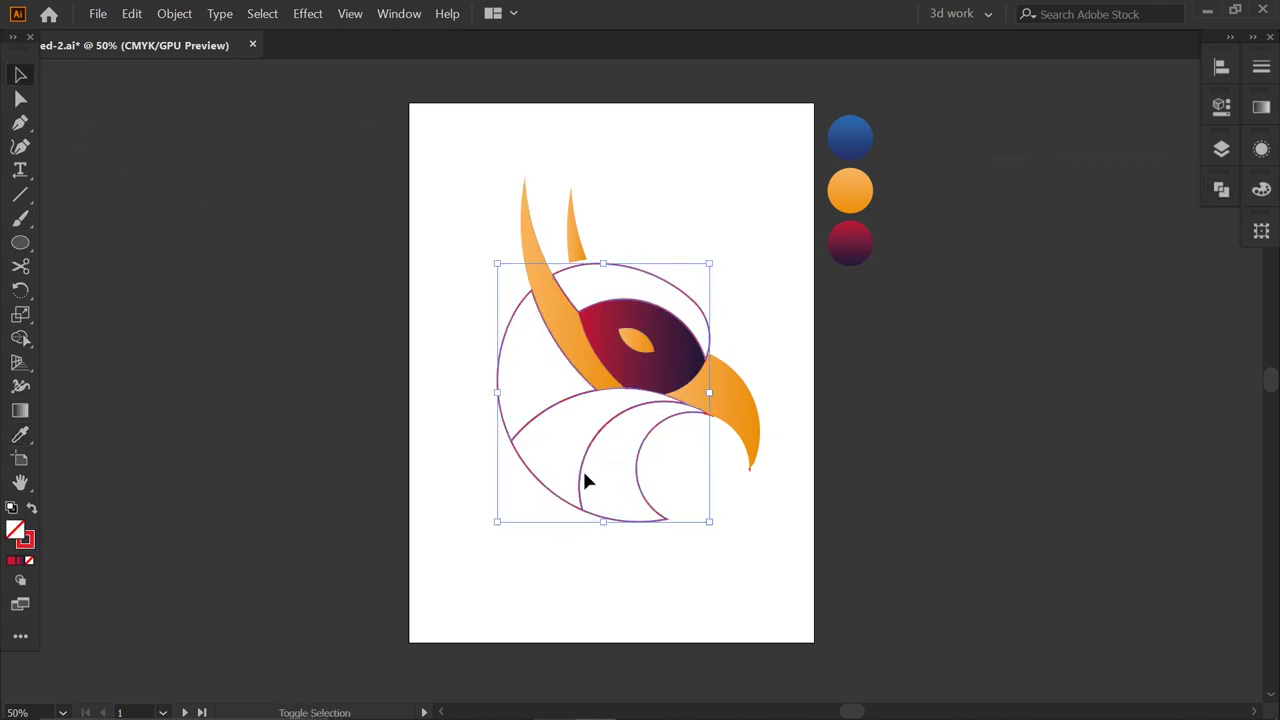
{"action": "key", "text": "i"}
{"action": "left_click", "coordinate": [863, 152]}
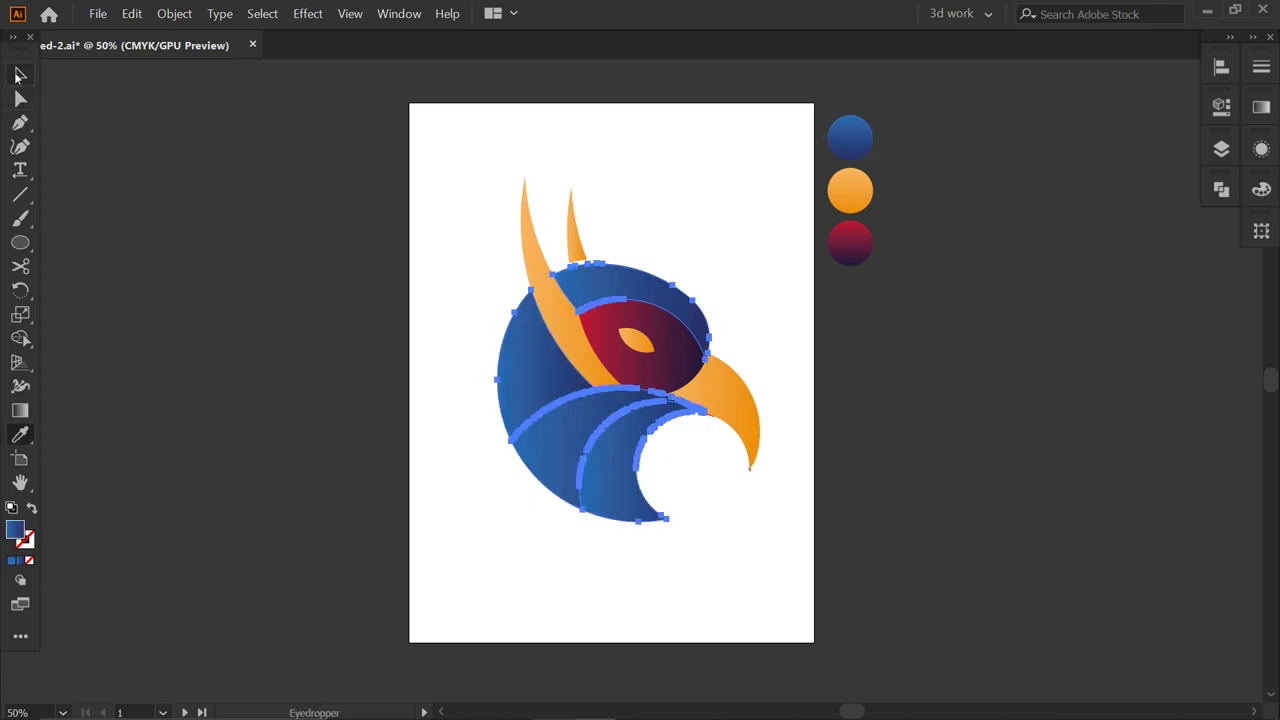
{"action": "left_click", "coordinate": [17, 76]}
{"action": "left_click", "coordinate": [650, 163]}
Open the Drop Shadow effect for the blue crown and back-of-head shape and turn on its preview.
{"action": "left_click", "coordinate": [623, 277]}
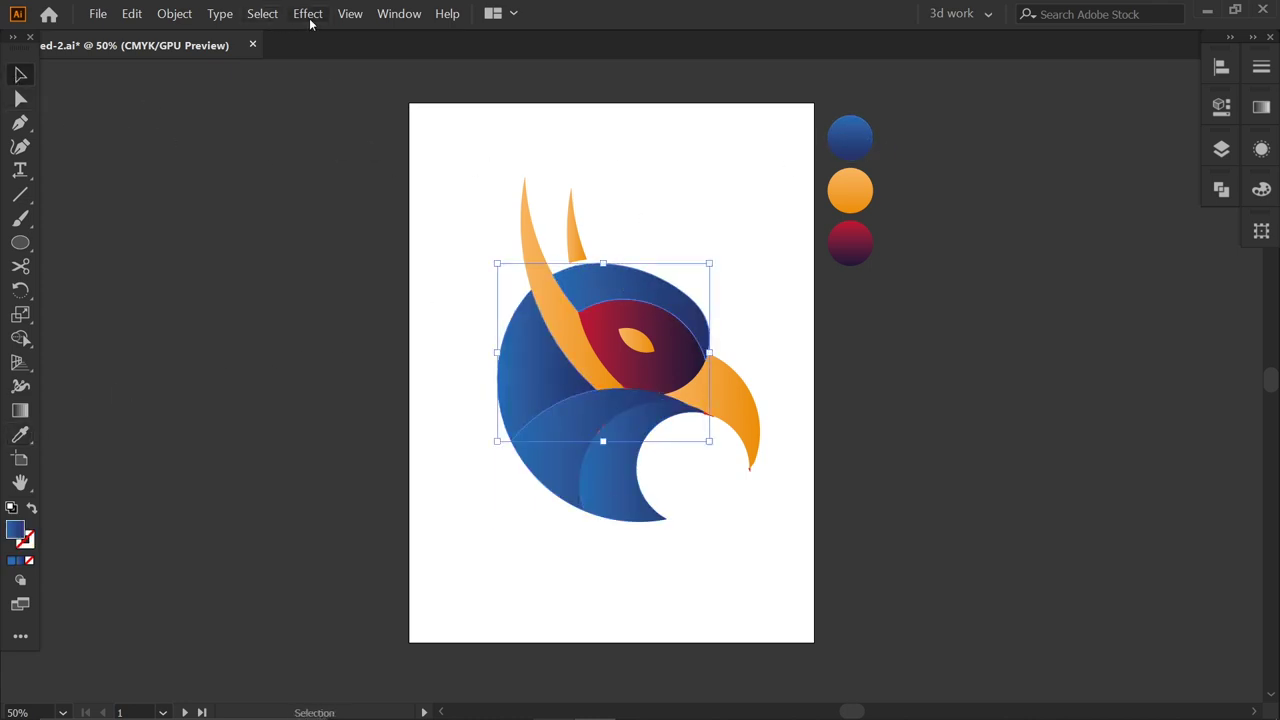
{"action": "left_click", "coordinate": [308, 14]}
{"action": "mouse_move", "coordinate": [354, 232]}
{"action": "left_click", "coordinate": [550, 231]}
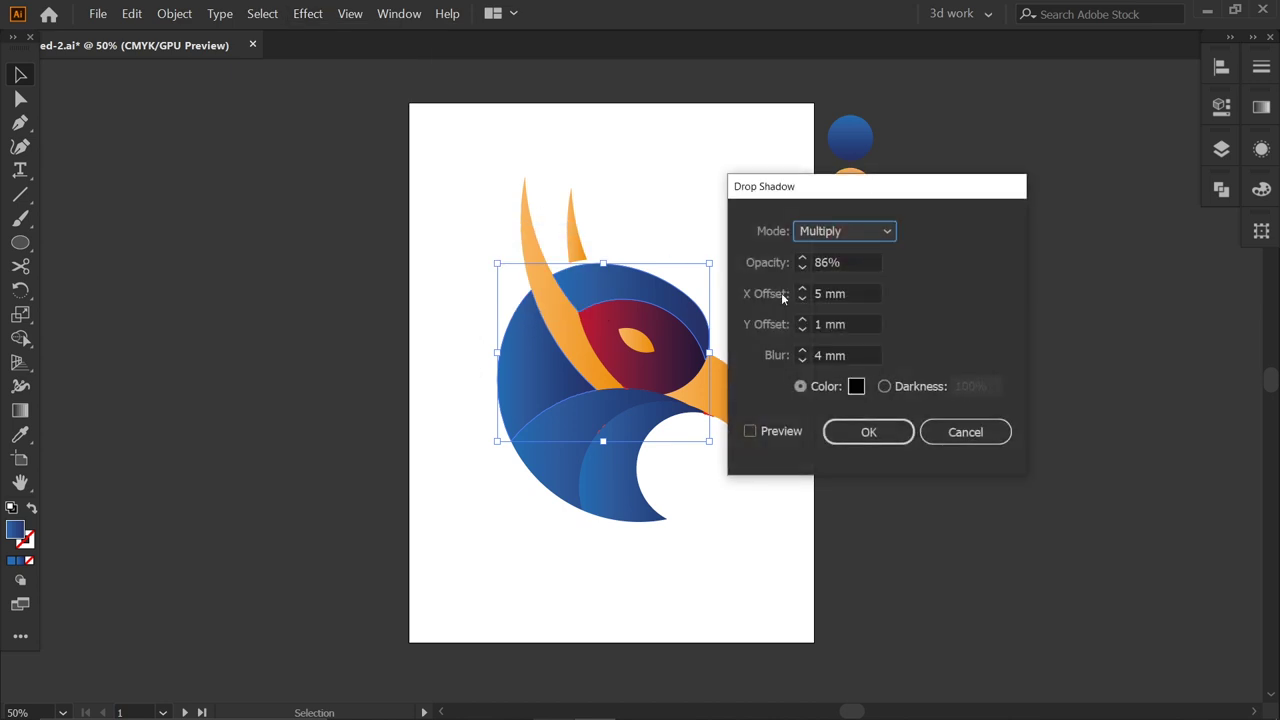
{"action": "left_click", "coordinate": [780, 431]}
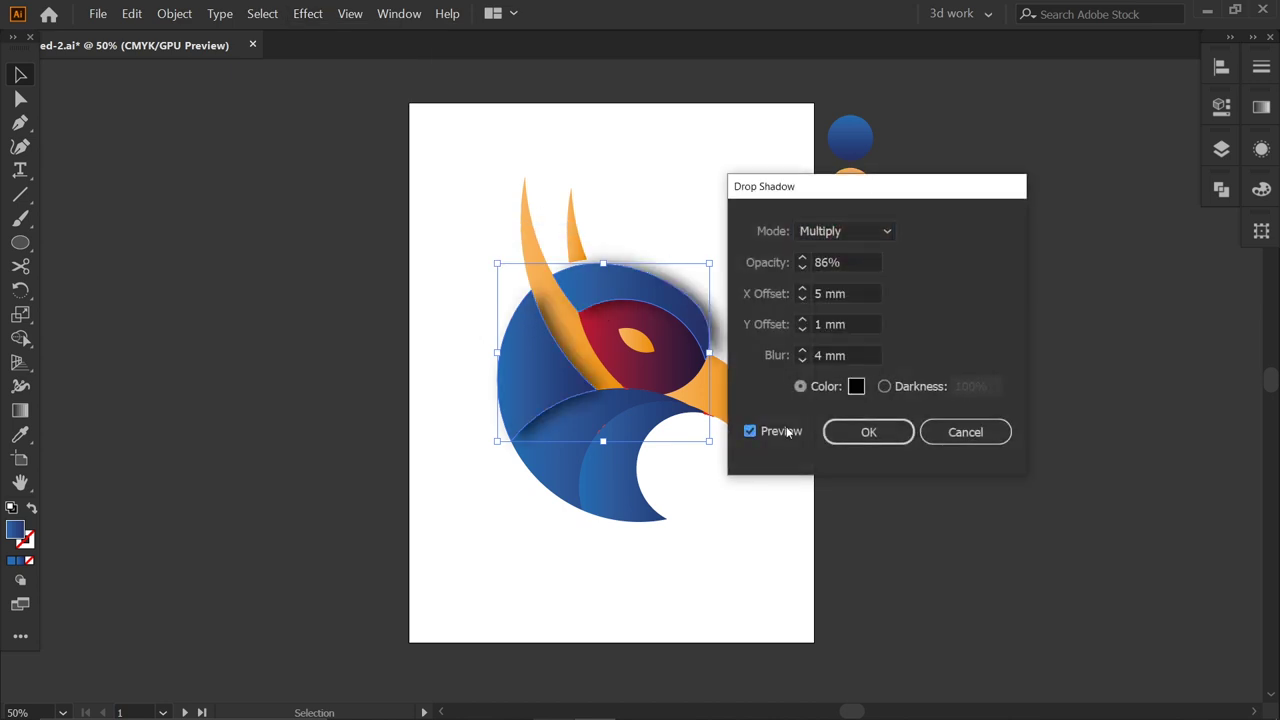
Try a stronger blur such as 5 mm for the head's drop shadow and return it to 4 mm.
{"action": "left_click", "coordinate": [802, 359]}
{"action": "left_click", "coordinate": [802, 359]}
{"action": "left_click", "coordinate": [803, 352]}
{"action": "left_click", "coordinate": [803, 352]}
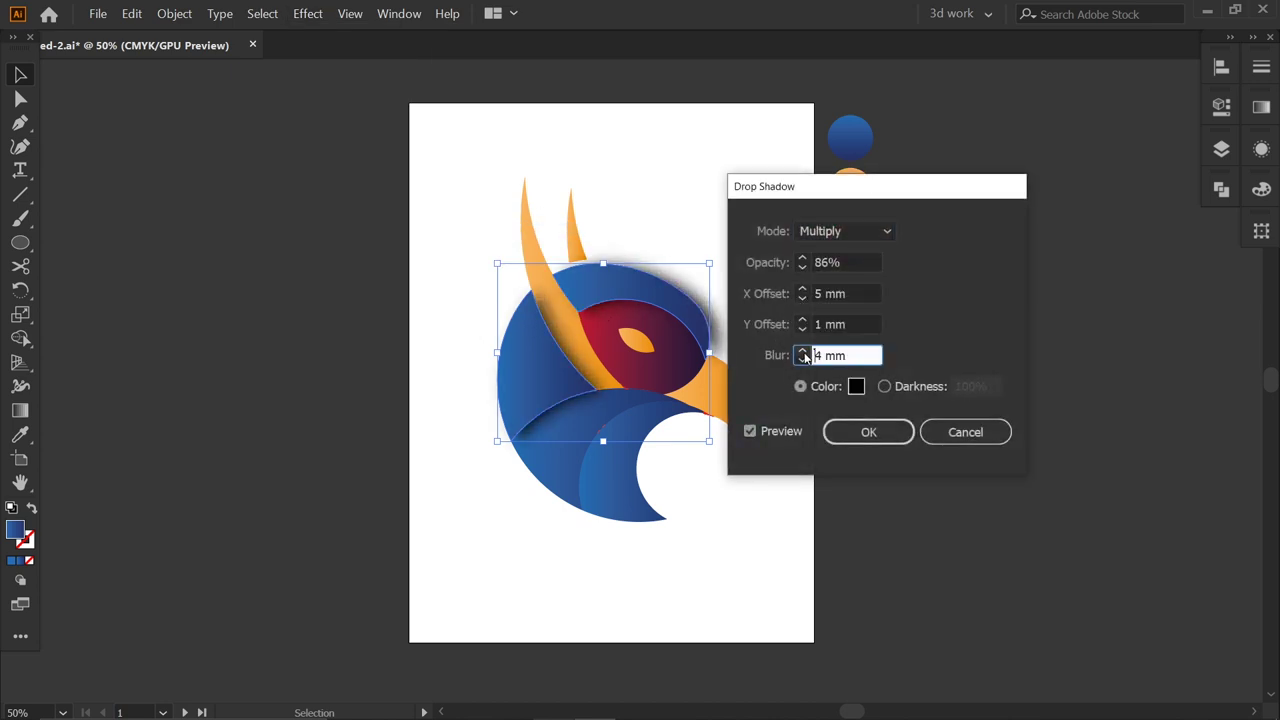
{"action": "left_click", "coordinate": [803, 352]}
{"action": "left_click", "coordinate": [802, 360]}
{"action": "left_click", "coordinate": [802, 351]}
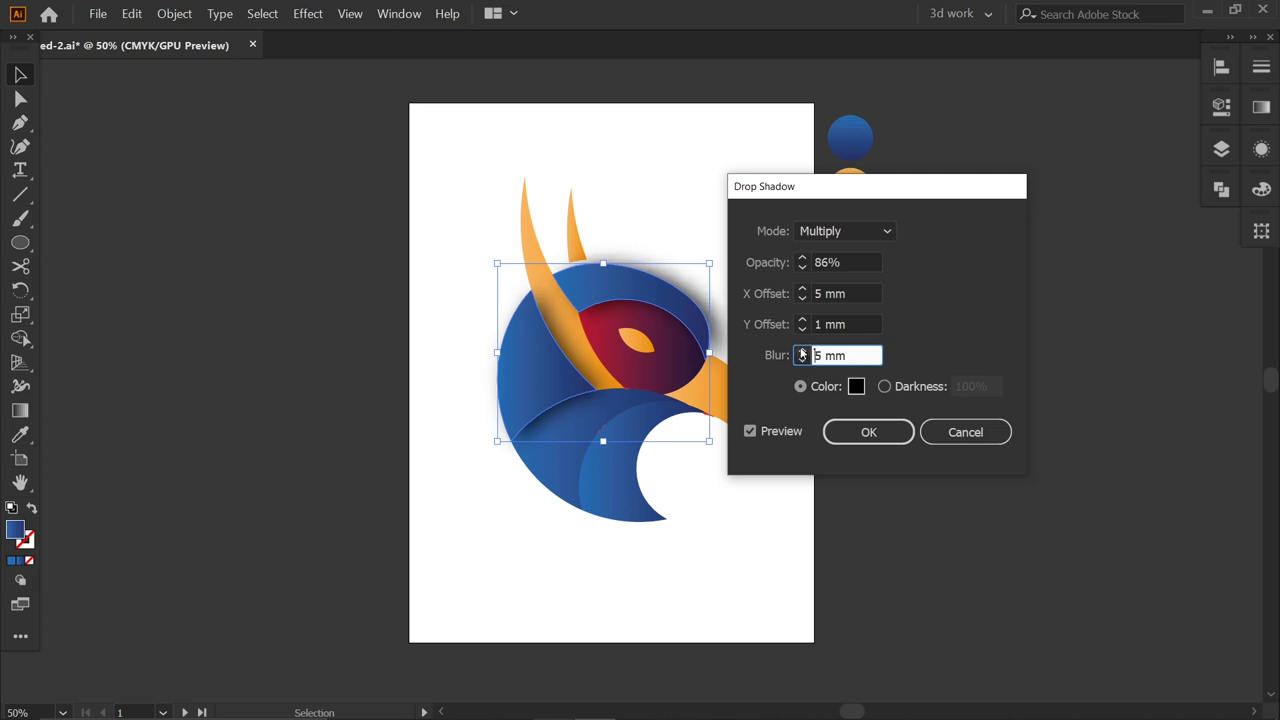
{"action": "left_click", "coordinate": [802, 360]}
Set the head shadow's X and Y offsets to 2 mm each and apply the effect.
{"action": "left_click", "coordinate": [802, 299]}
{"action": "left_click", "coordinate": [802, 299]}
{"action": "left_click", "coordinate": [802, 299]}
{"action": "left_click", "coordinate": [802, 299]}
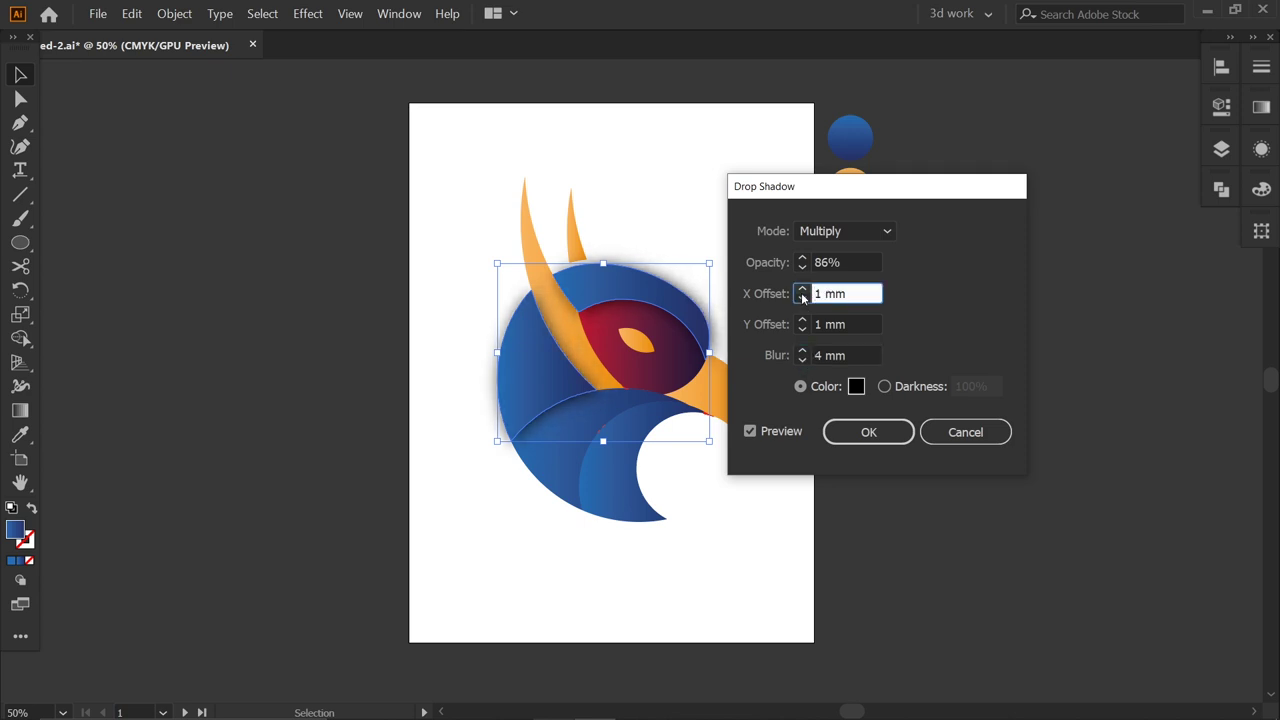
{"action": "left_click", "coordinate": [802, 298]}
{"action": "left_click", "coordinate": [802, 329]}
{"action": "left_click", "coordinate": [868, 431]}
Apply a drop shadow with the same settings to the middle blue neck shape.
{"action": "left_click", "coordinate": [575, 443]}
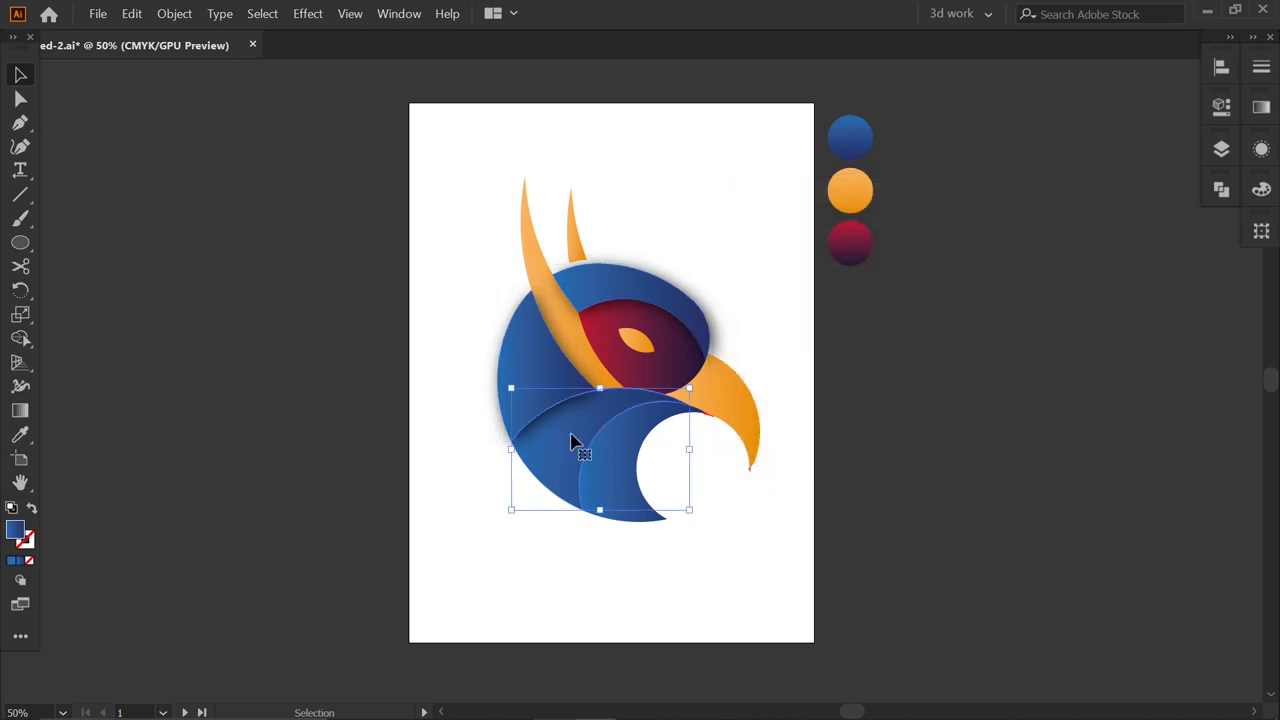
{"action": "left_click", "coordinate": [308, 13]}
{"action": "mouse_move", "coordinate": [420, 232]}
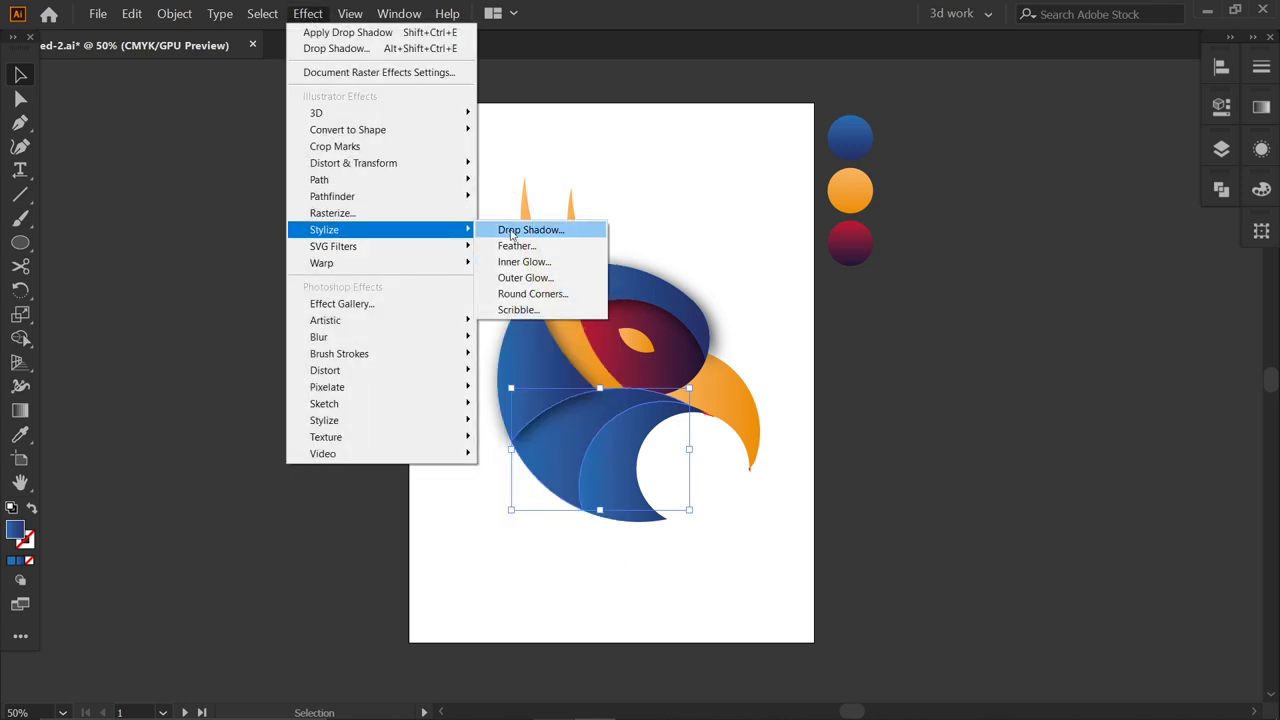
{"action": "left_click", "coordinate": [530, 232]}
{"action": "left_click", "coordinate": [750, 431]}
{"action": "left_click", "coordinate": [868, 431]}
Bring the middle neck shape forward so its shadow falls on the neighbouring front neck shape.
{"action": "right_click", "coordinate": [572, 428]}
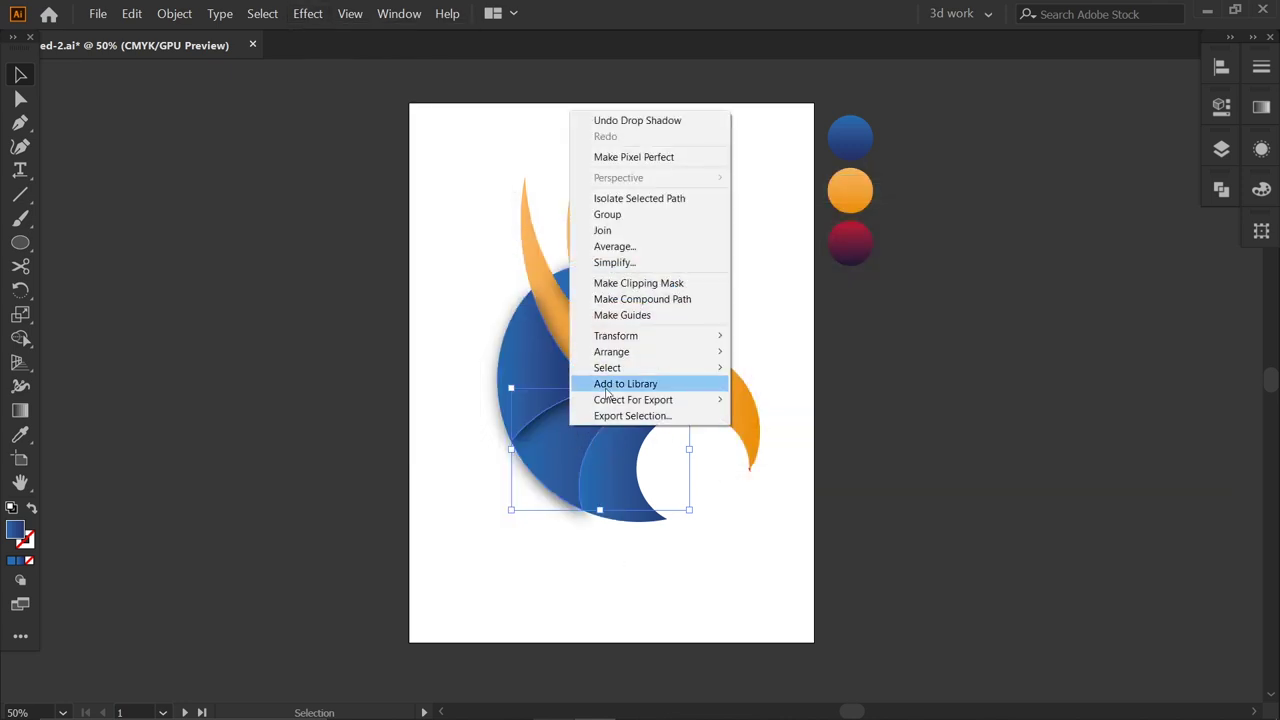
{"action": "mouse_move", "coordinate": [640, 352]}
{"action": "left_click", "coordinate": [770, 368]}
{"action": "key", "text": "a"}
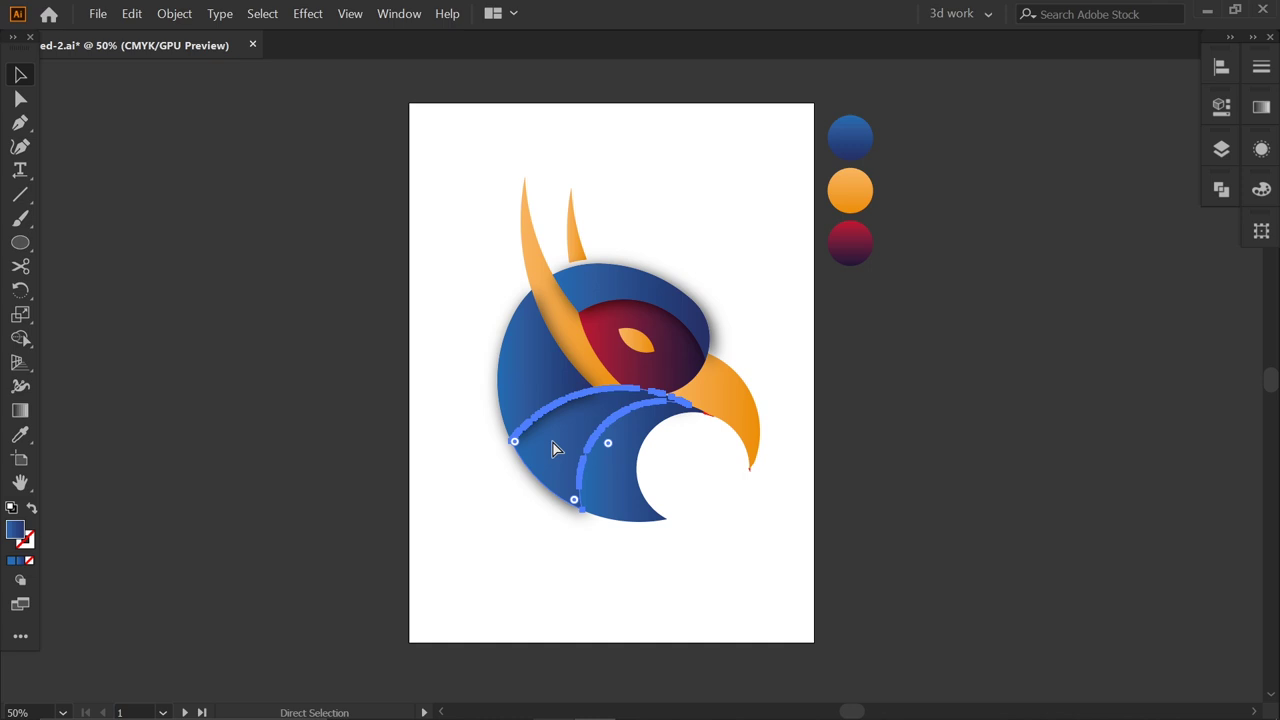
{"action": "key", "text": "v"}
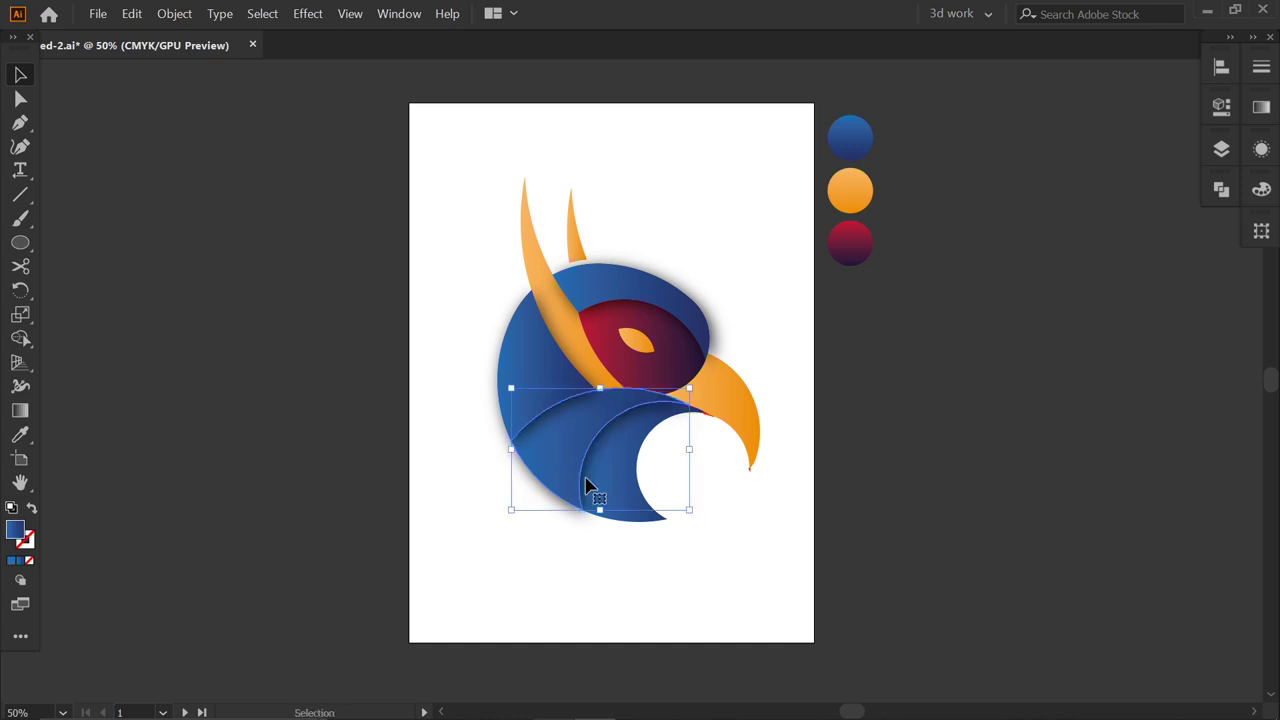
Apply a Multiply drop shadow with 86% opacity, 2 mm X and Y offsets and 4 mm blur to the front neck shape.
{"action": "left_click", "coordinate": [657, 469]}
{"action": "left_click", "coordinate": [610, 455]}
{"action": "left_click", "coordinate": [305, 14]}
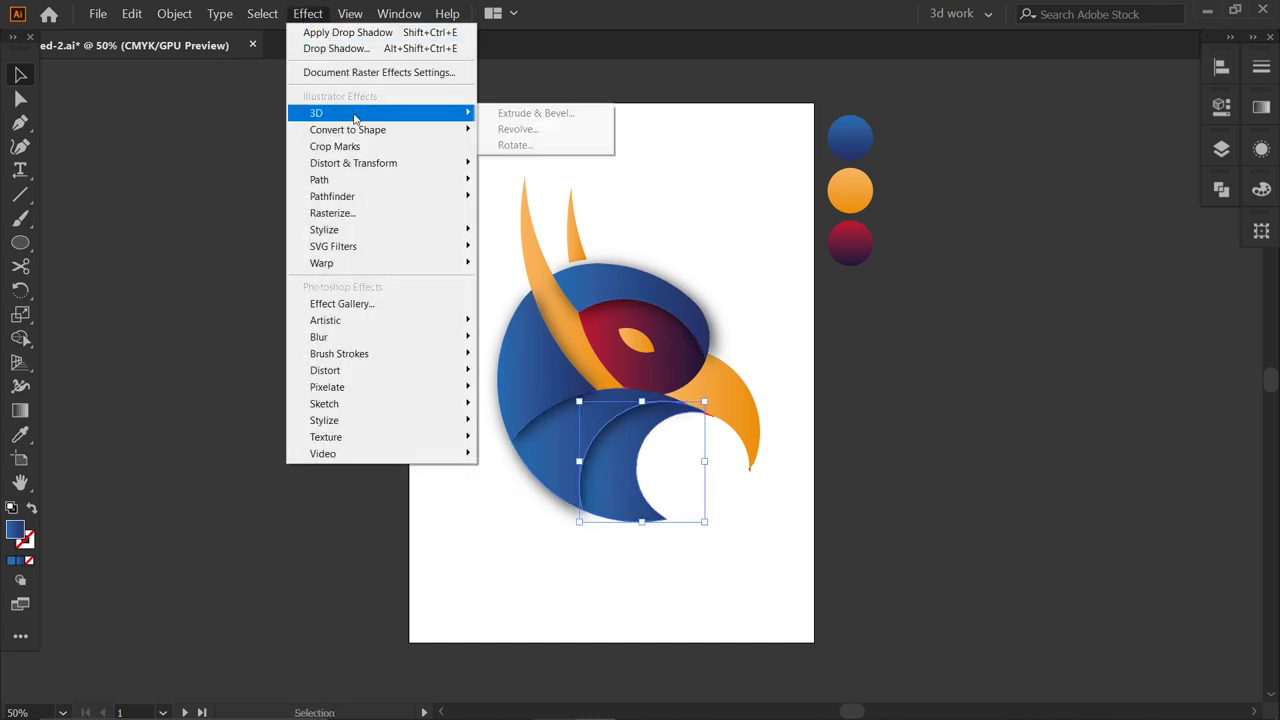
{"action": "mouse_move", "coordinate": [340, 229]}
{"action": "left_click", "coordinate": [500, 227]}
{"action": "left_click", "coordinate": [751, 433]}
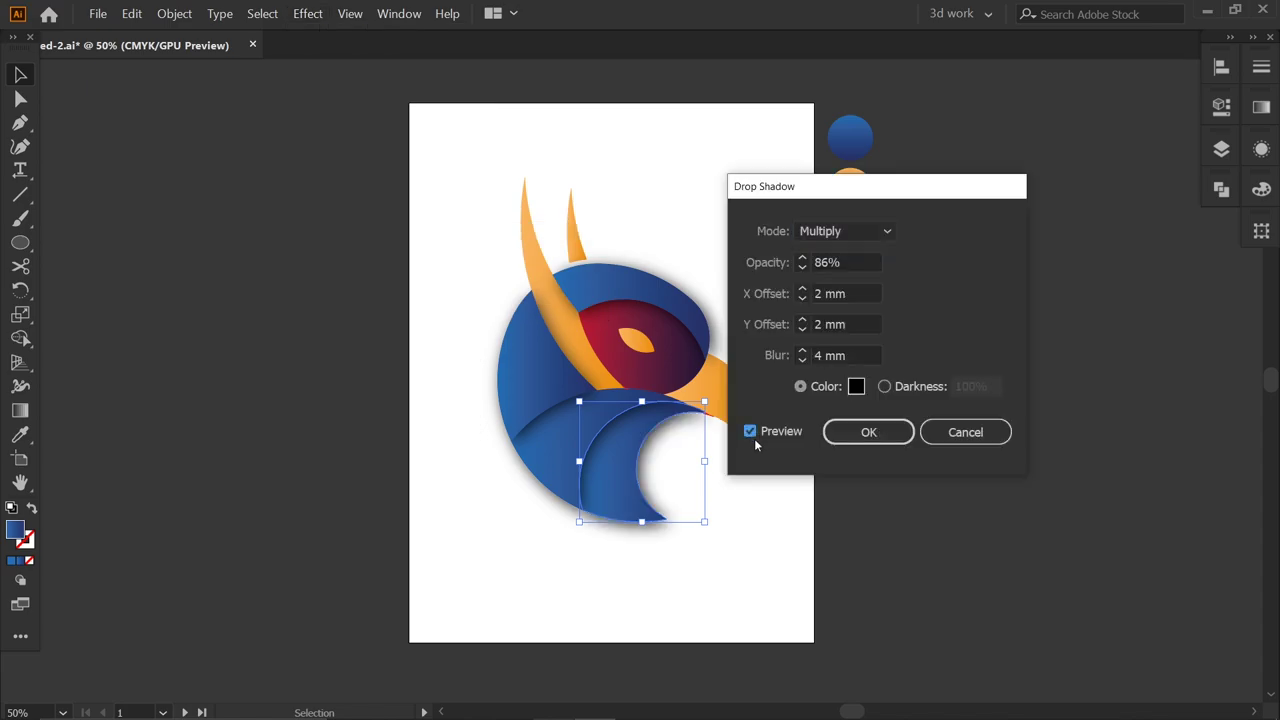
{"action": "left_click", "coordinate": [876, 433]}
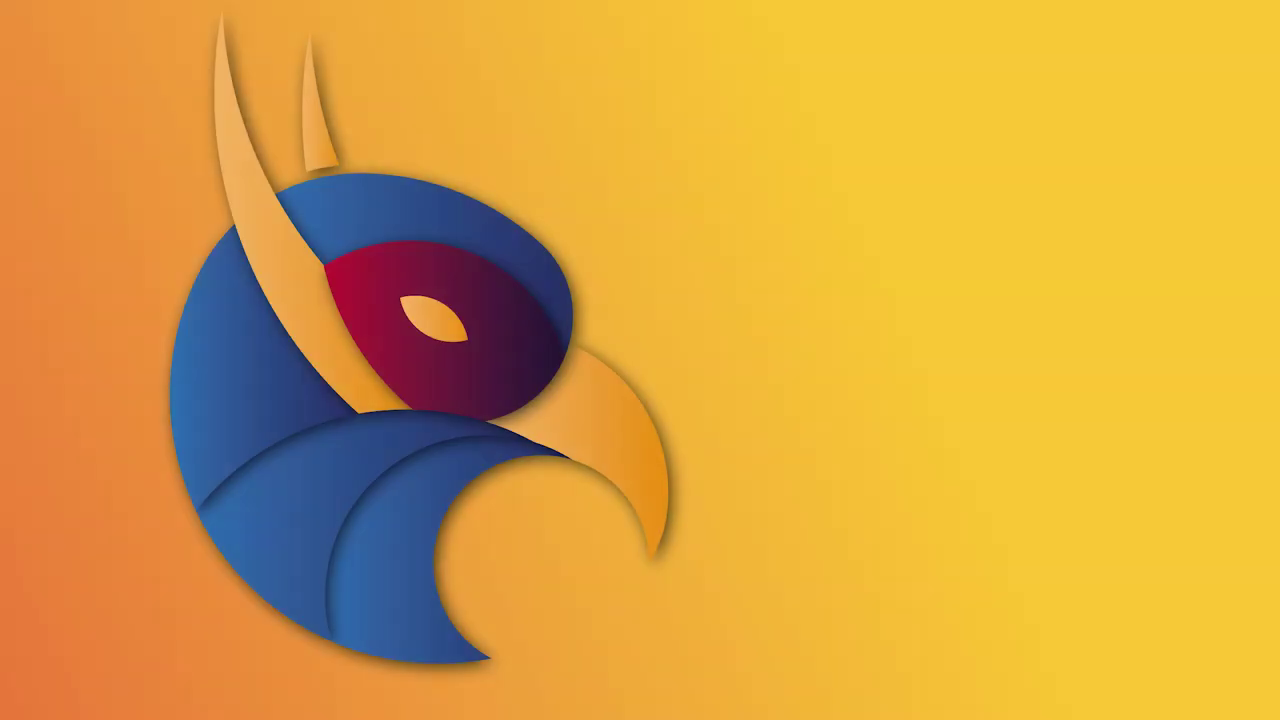